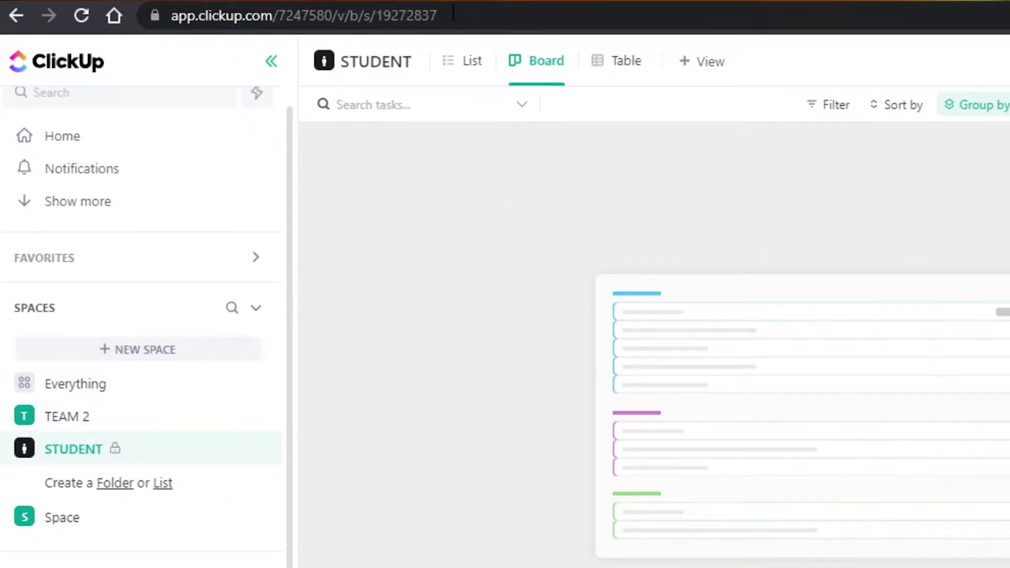
# Show the STUDENT space in List view and change its avatar to the pizza slice icon in yellow-orange
pyautogui.click(456, 65)
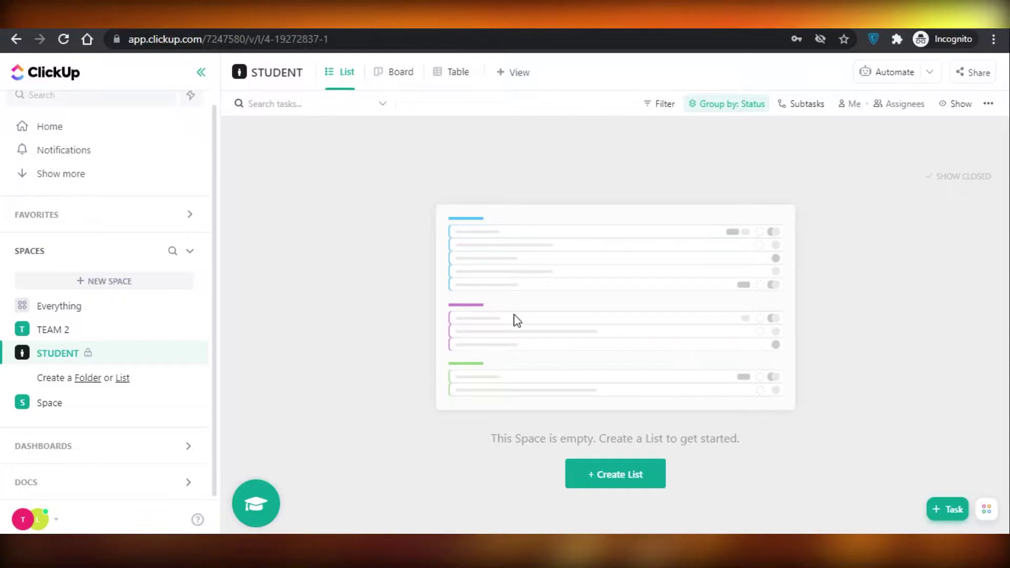
pyautogui.click(240, 72)
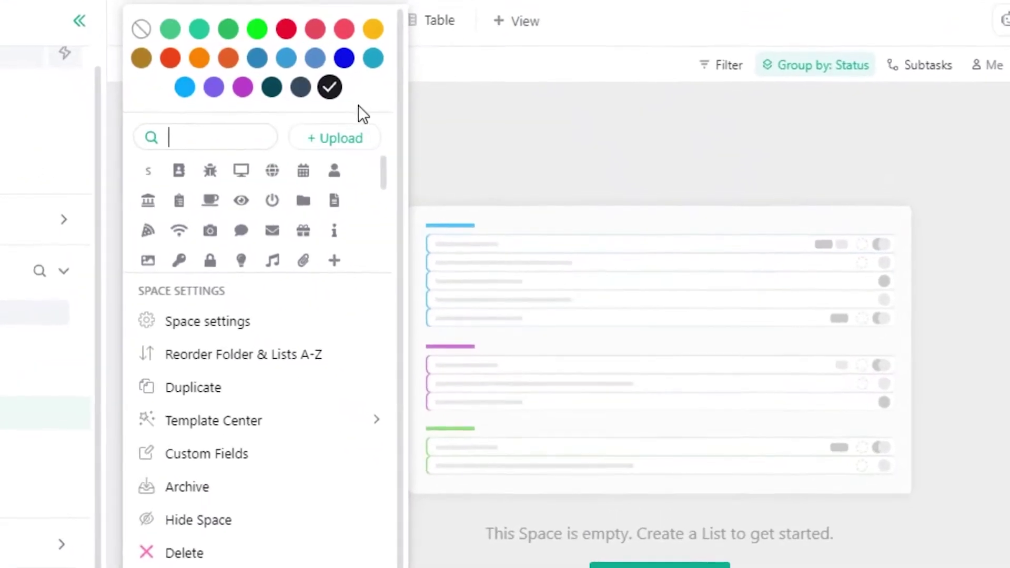
pyautogui.scroll(-5, 271, 194)
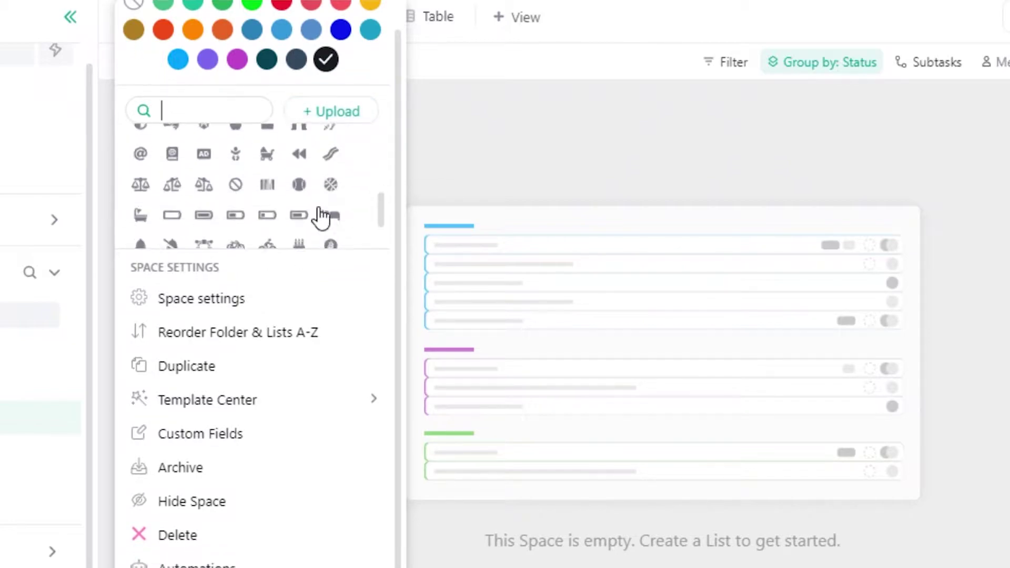
pyautogui.scroll(4, 227, 228)
pyautogui.scroll(1, 228, 225)
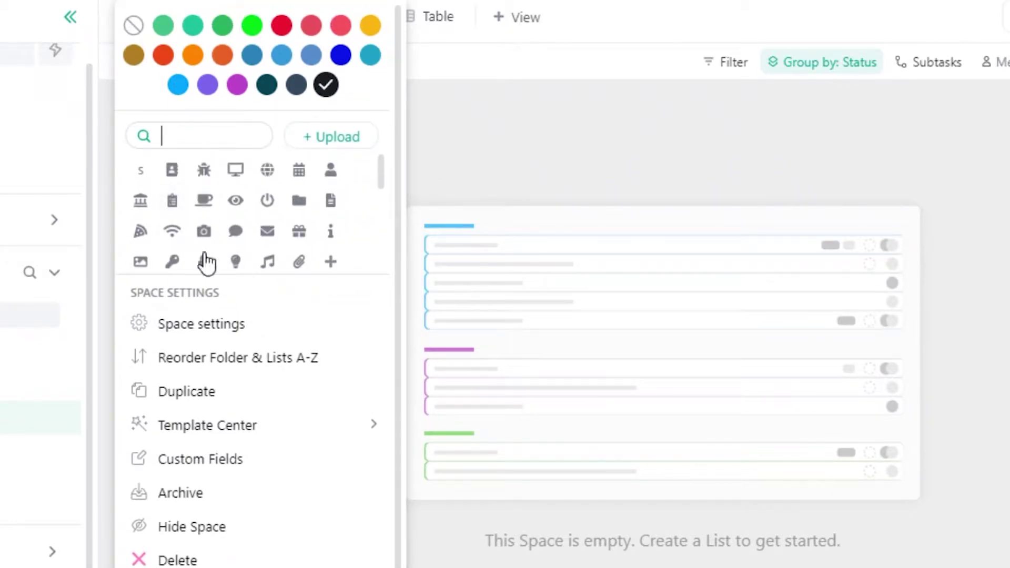
pyautogui.press('Escape')
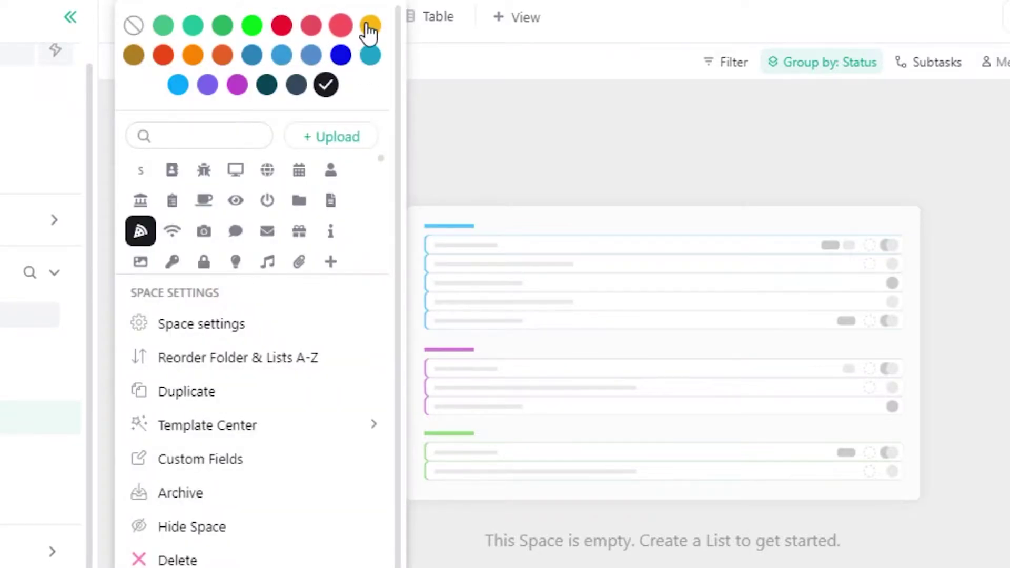
pyautogui.click(369, 27)
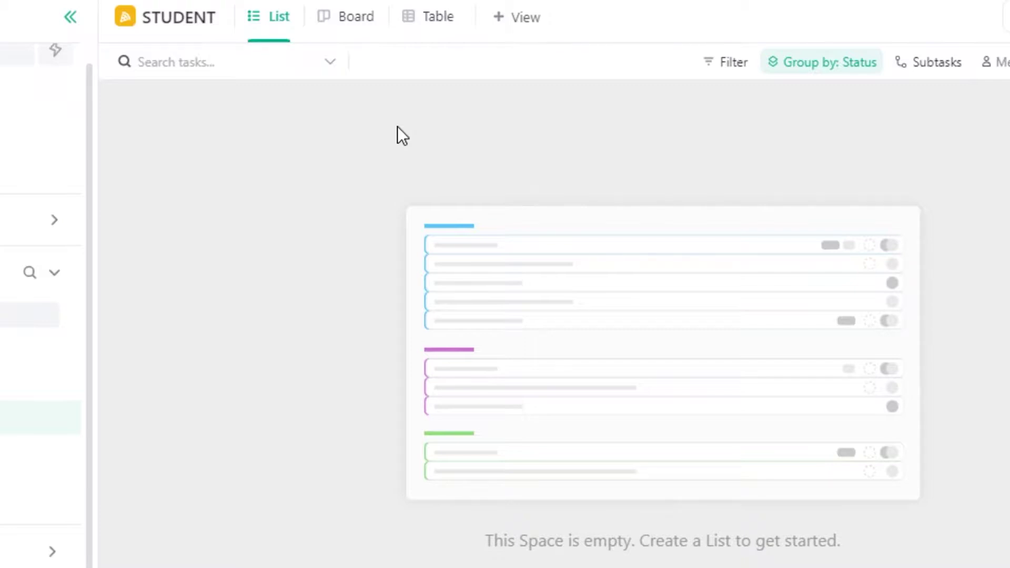
# Look at the STUDENT space in Table view and return to List view
pyautogui.click(433, 26)
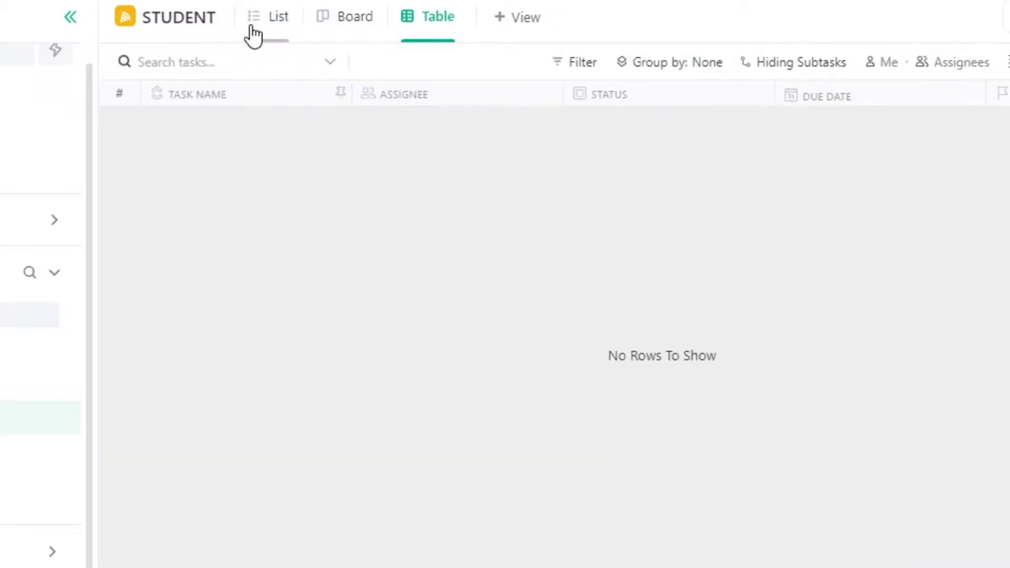
pyautogui.click(253, 33)
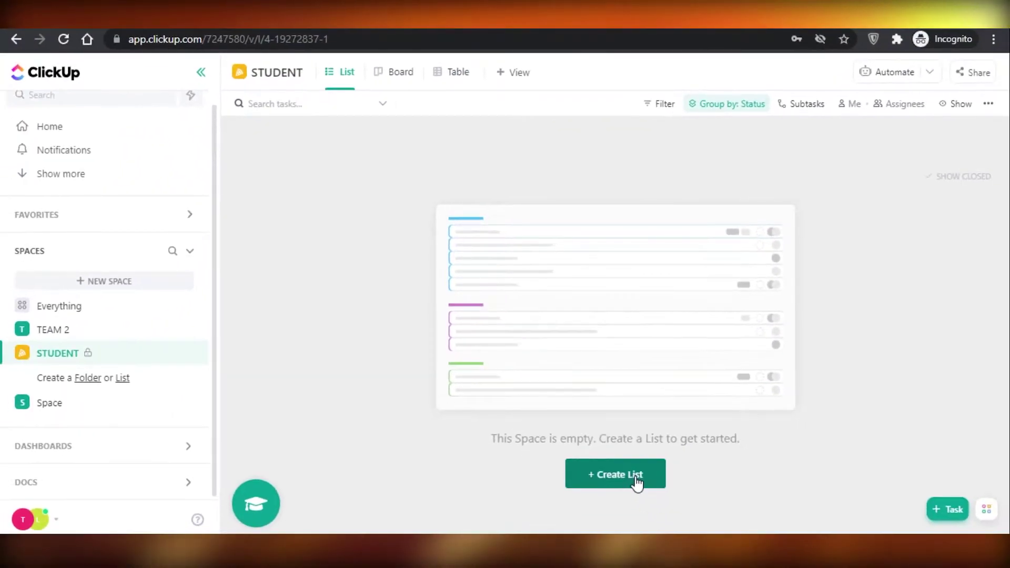
# Create a list named DAILY SCHEDULE in the STUDENT space and dismiss the offer to inherit statuses and views
pyautogui.click(634, 475)
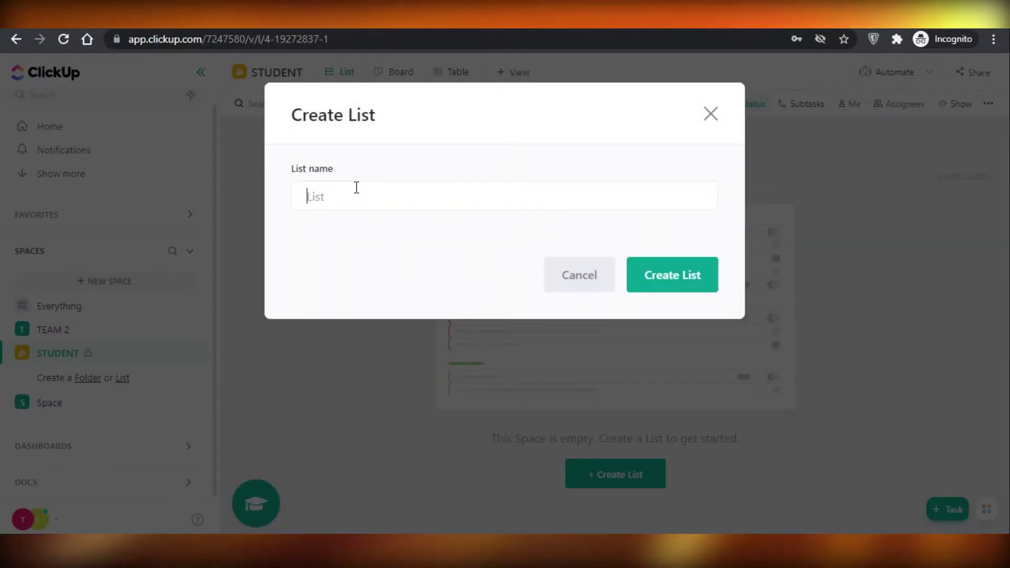
pyautogui.write('DA')
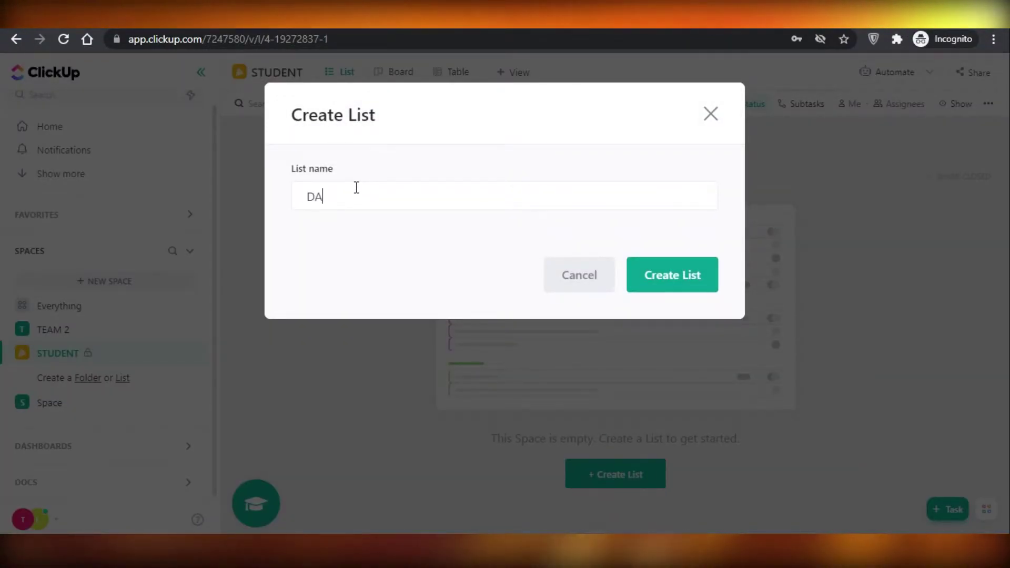
pyautogui.write('ILY SCHEDULE')
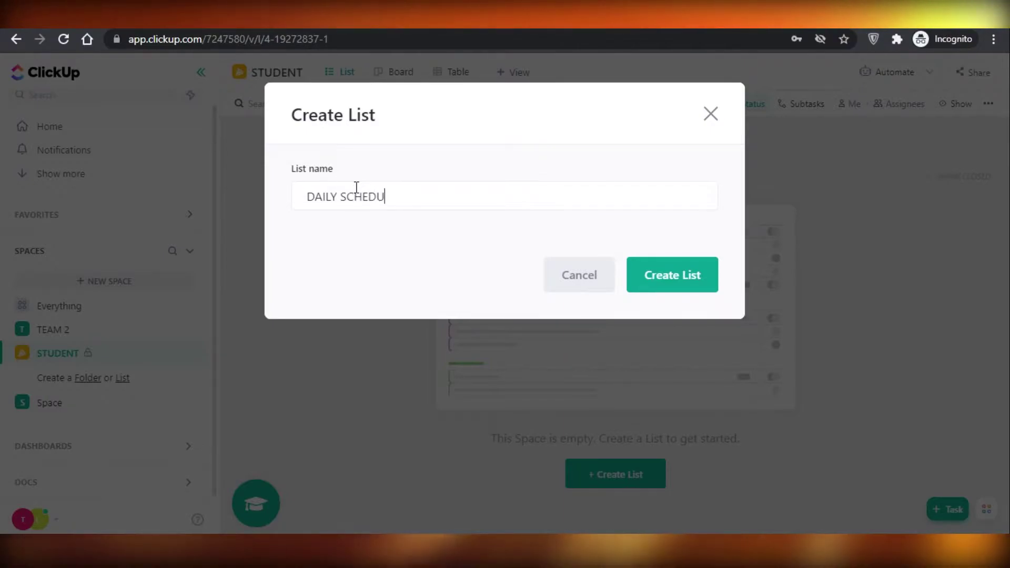
pyautogui.press('Return')
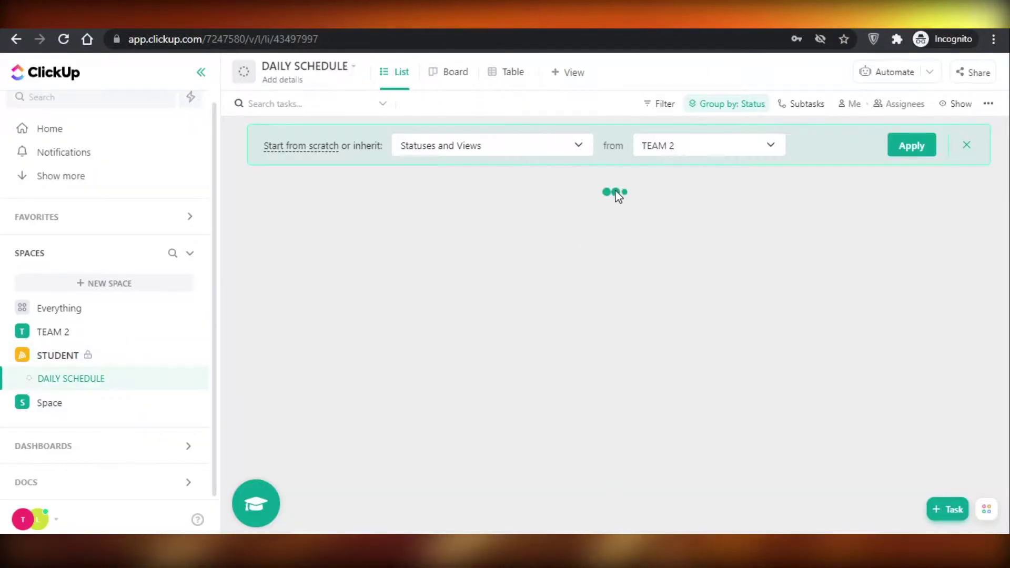
pyautogui.click(968, 145)
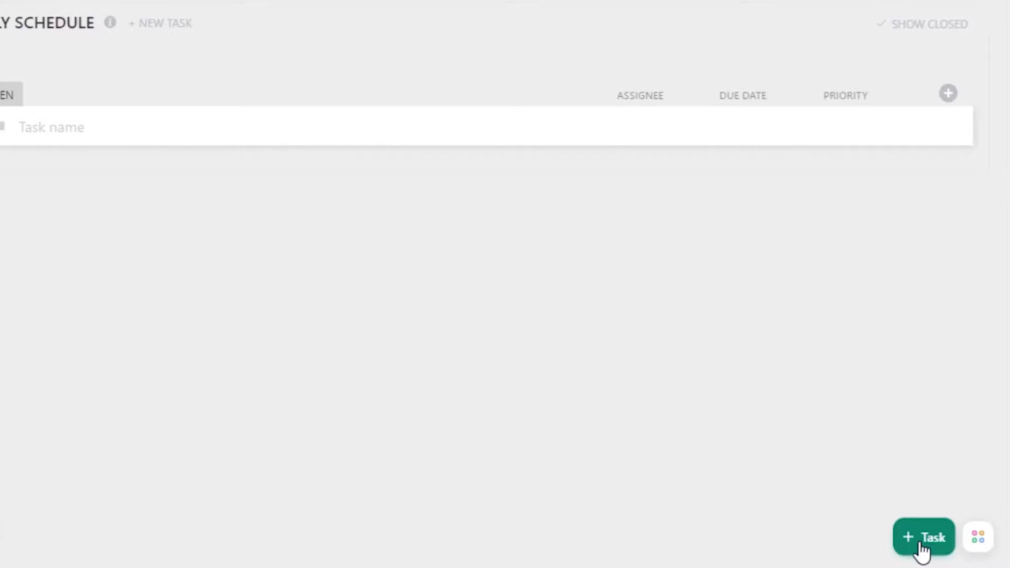
# Create a task named WAKE UP in the DAILY SCHEDULE list, entering 9AM as its time estimate
pyautogui.click(922, 545)
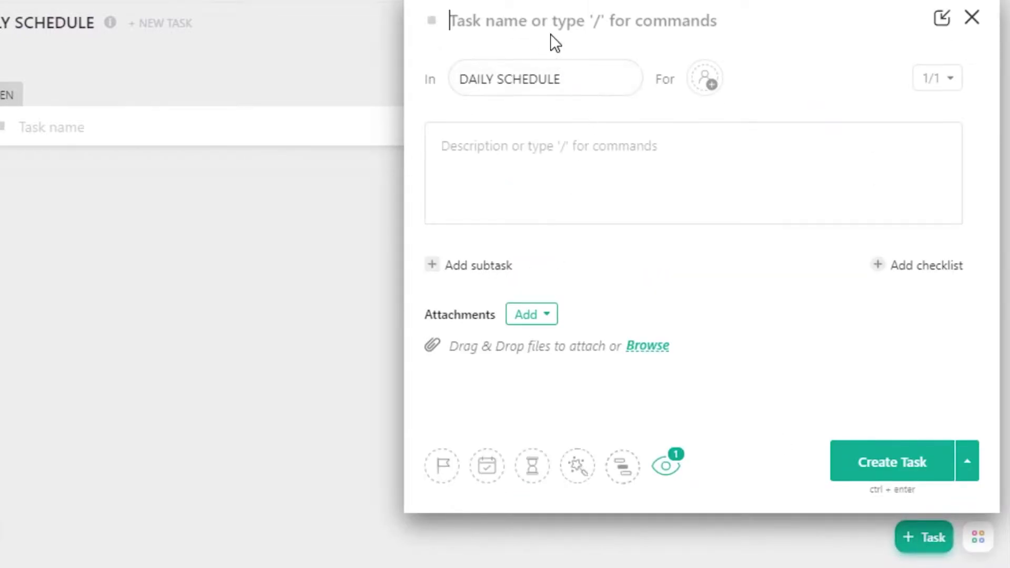
pyautogui.write('WA')
pyautogui.press('BackSpace')
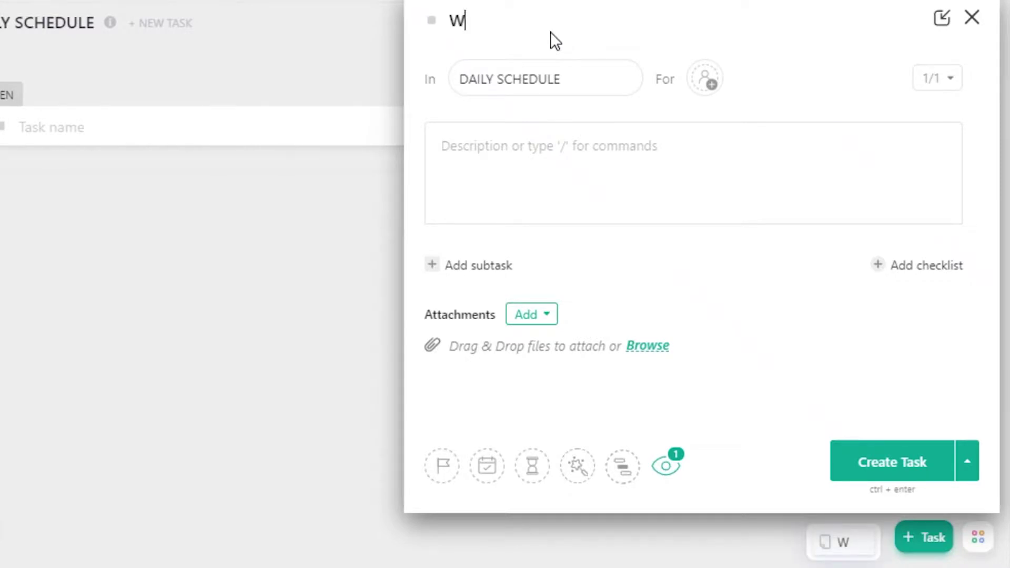
pyautogui.write('AKE UP')
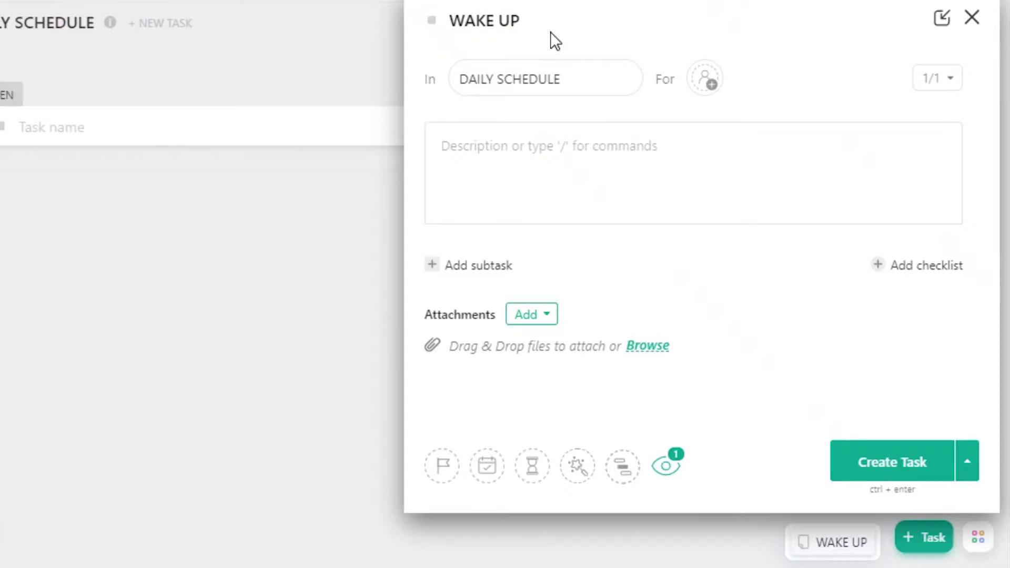
pyautogui.click(545, 467)
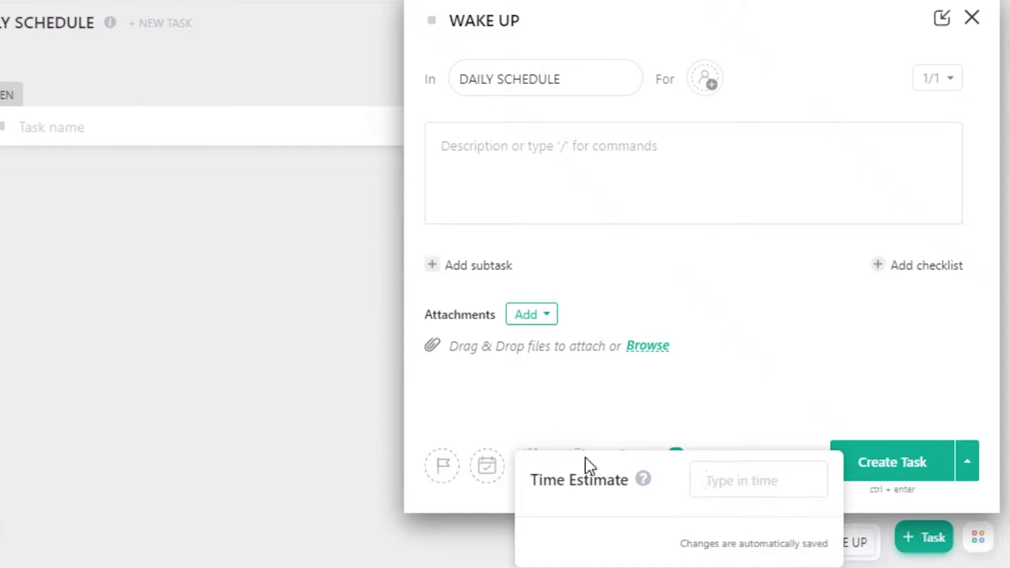
pyautogui.write('9AM')
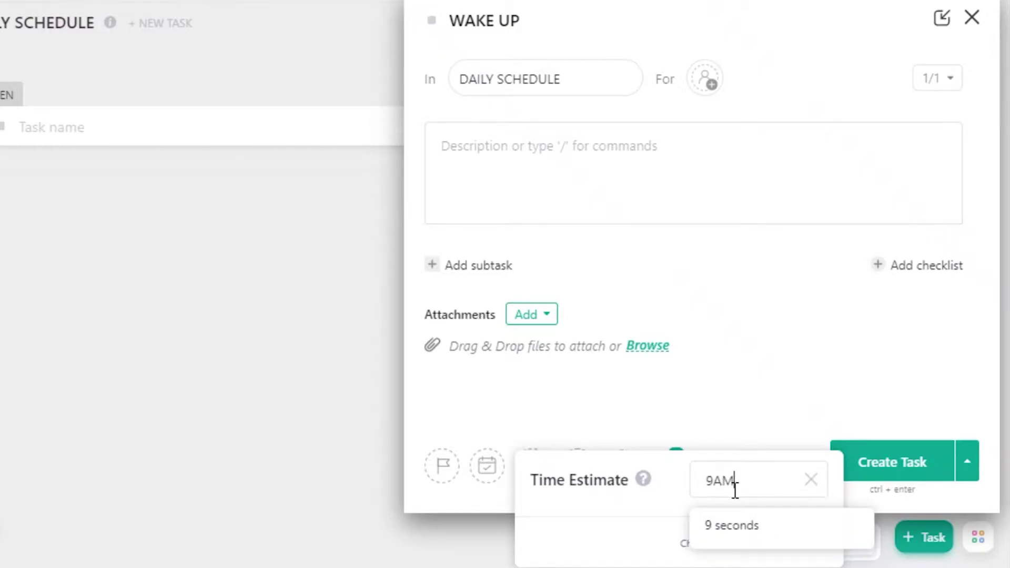
pyautogui.hotkey('ctrl', 'Return')
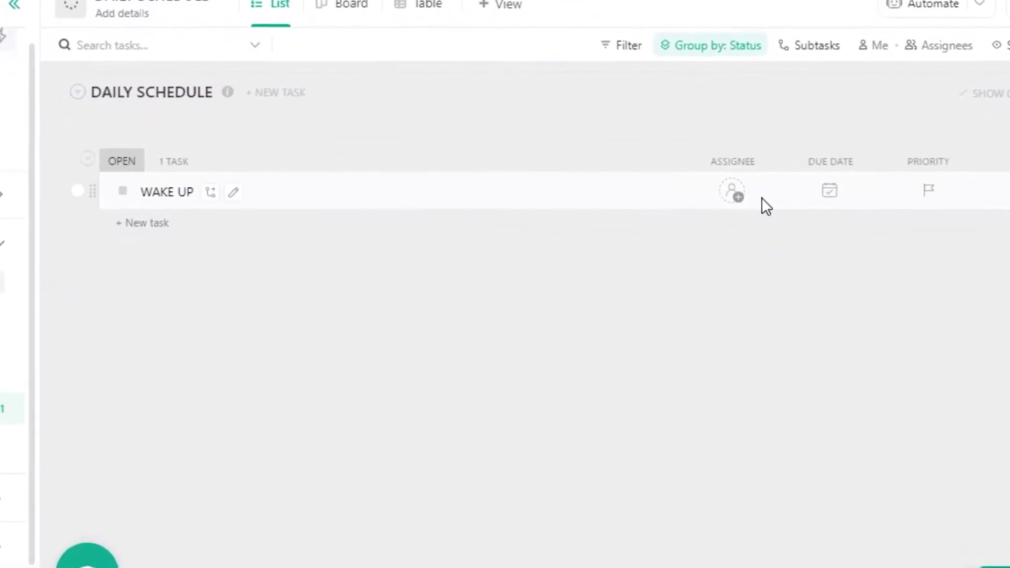
# Open the recurrence settings for the WAKE UP task's due date
pyautogui.click(834, 185)
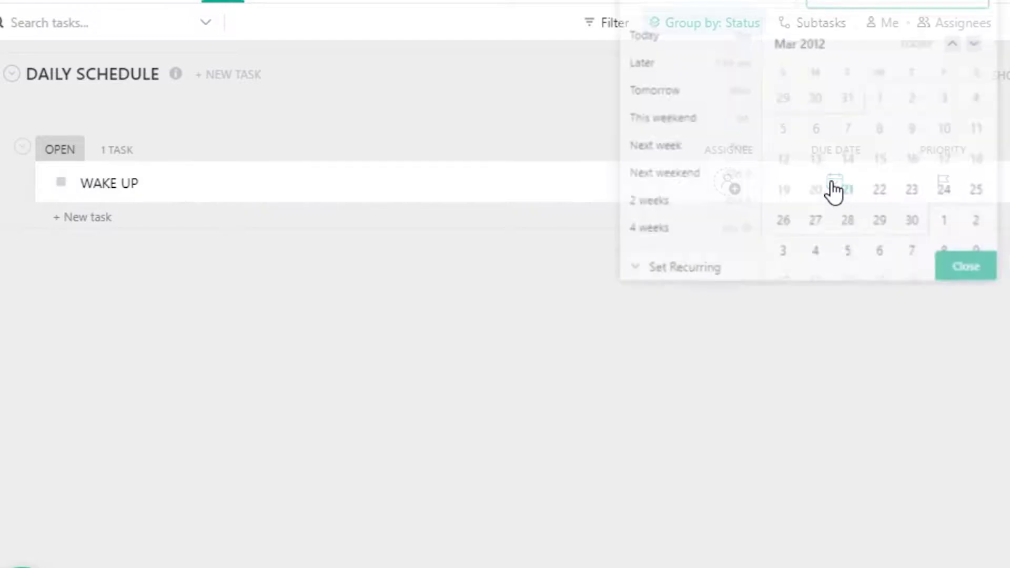
pyautogui.click(654, 279)
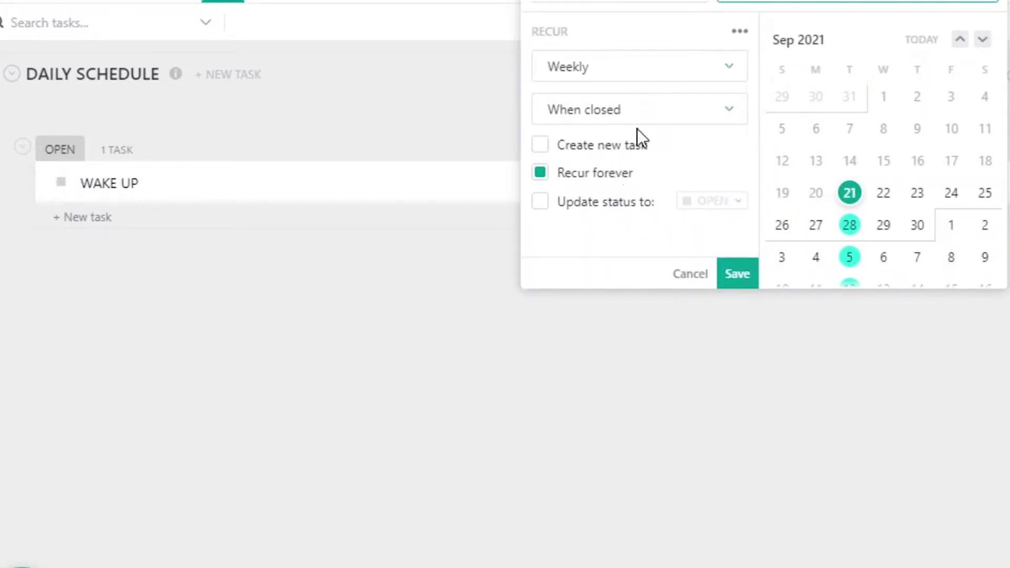
# Examine the recurrence frequency choices, trigger choices and the weekly repeat dates in the calendar, keeping September 21 as the start date
pyautogui.click(655, 78)
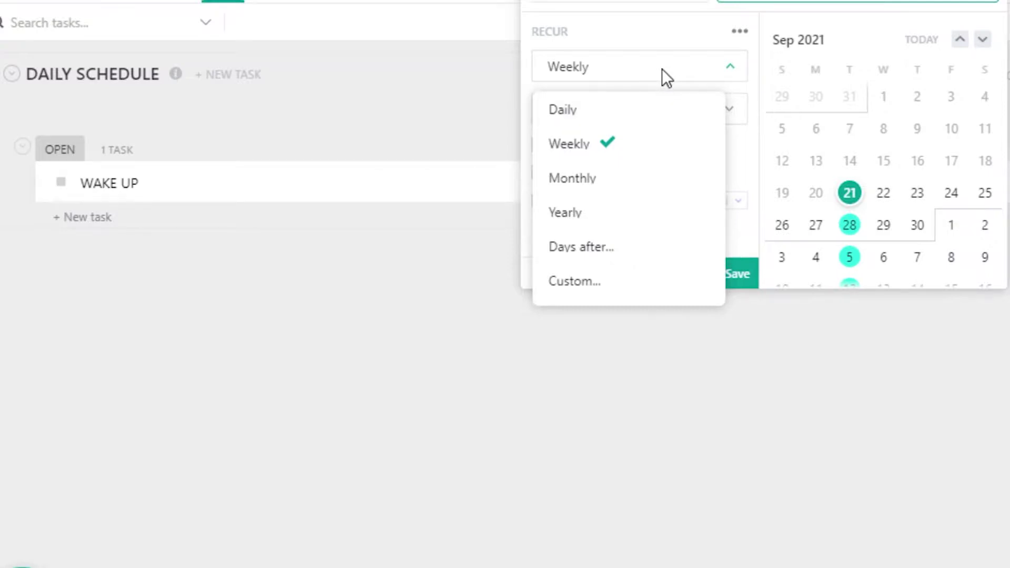
pyautogui.click(660, 77)
pyautogui.click(672, 107)
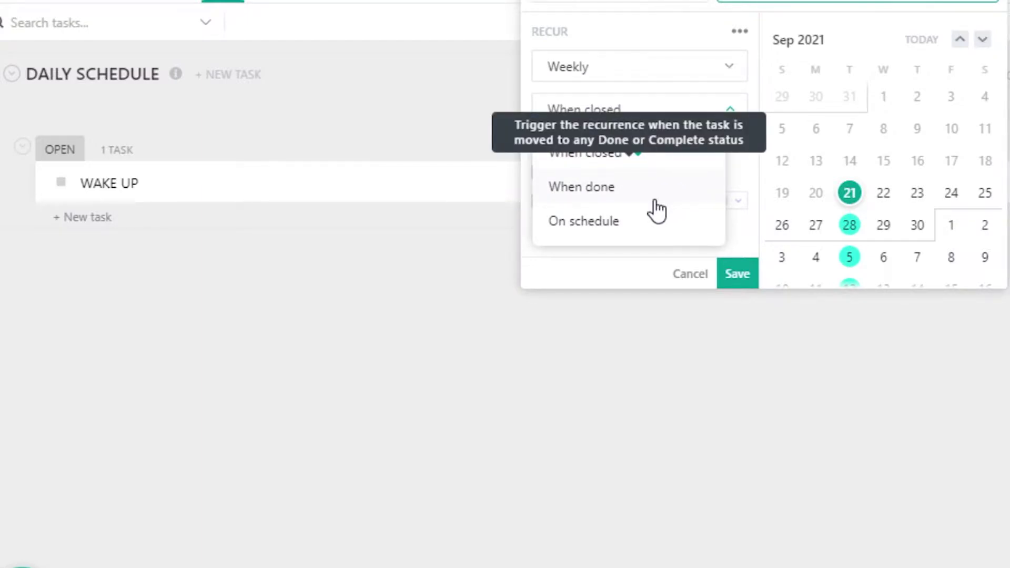
pyautogui.click(641, 117)
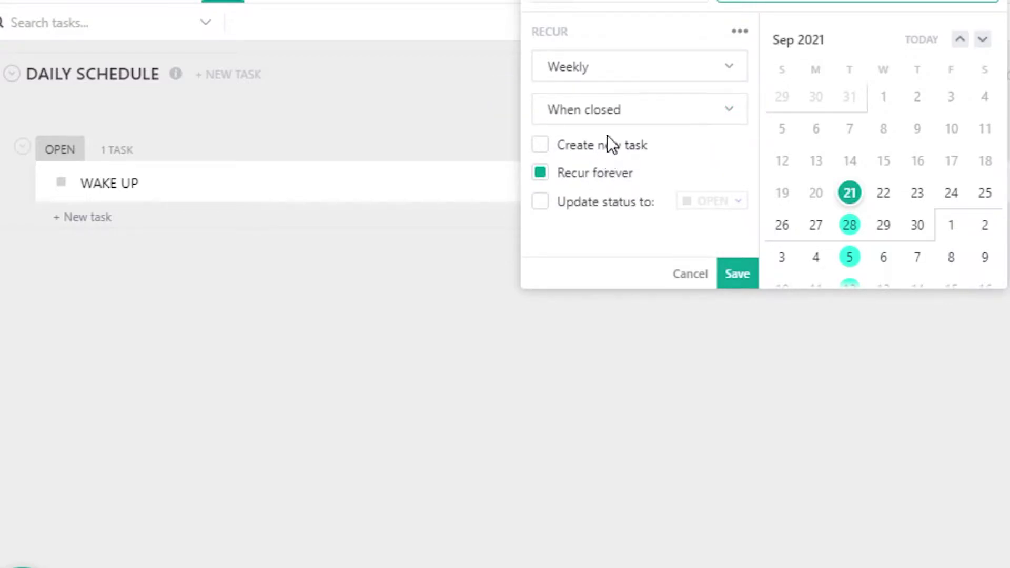
pyautogui.click(603, 218)
pyautogui.click(603, 217)
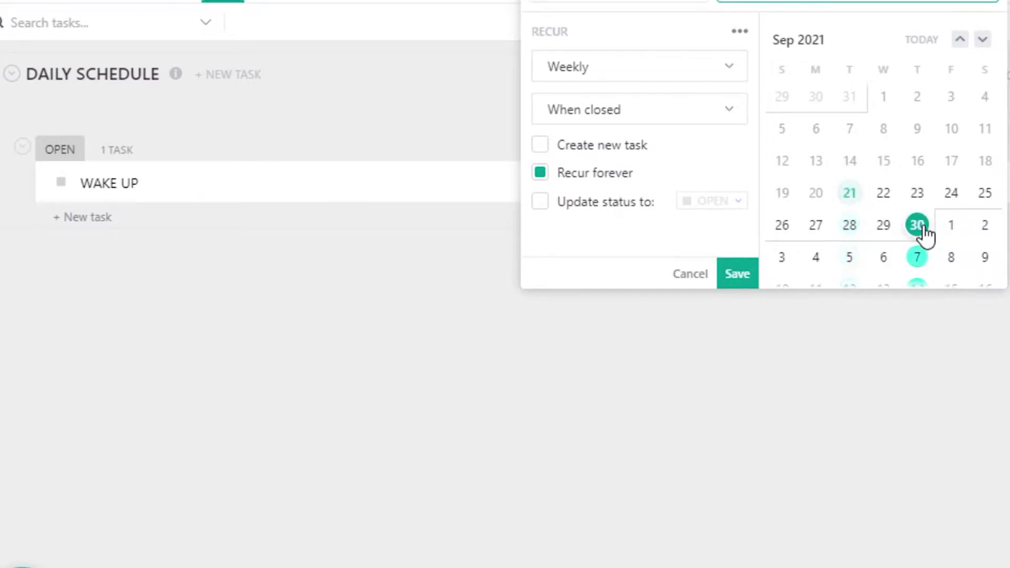
pyautogui.click(841, 206)
pyautogui.scroll(-5, 848, 216)
pyautogui.scroll(5, 859, 180)
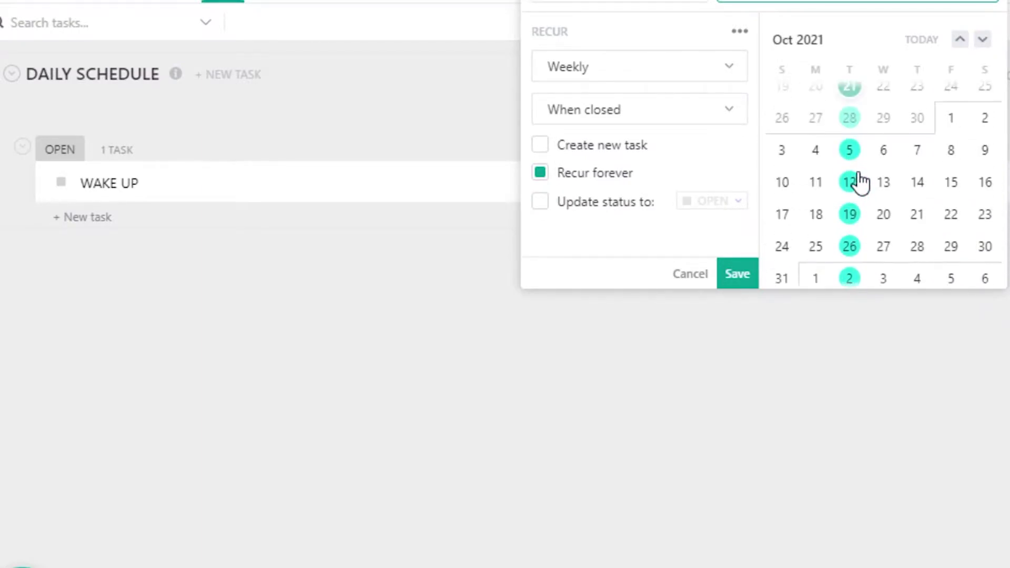
# Set the WAKE UP task to recur daily and review the repeat dates across the calendar months
pyautogui.click(636, 73)
pyautogui.click(636, 112)
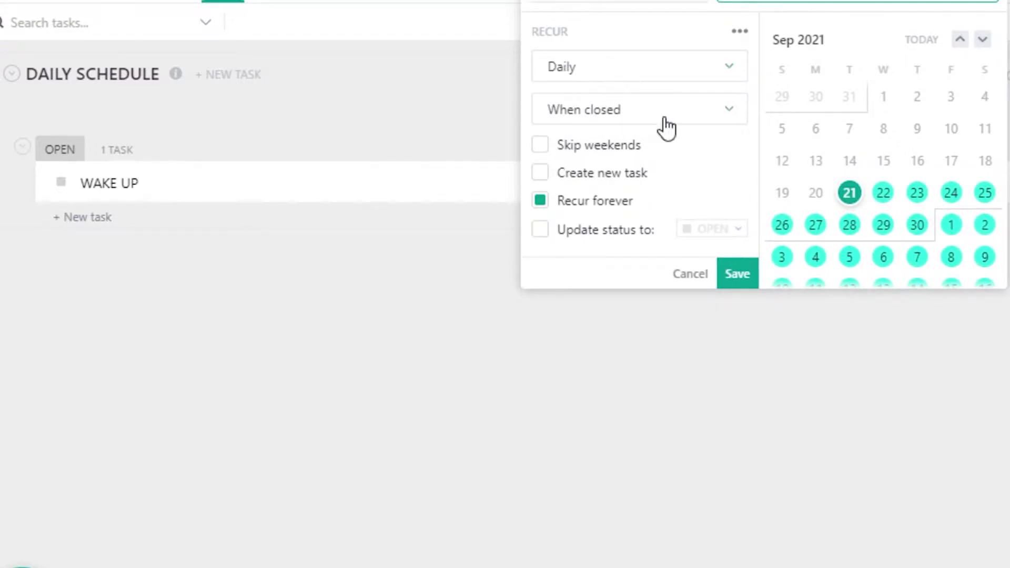
pyautogui.scroll(-8, 922, 272)
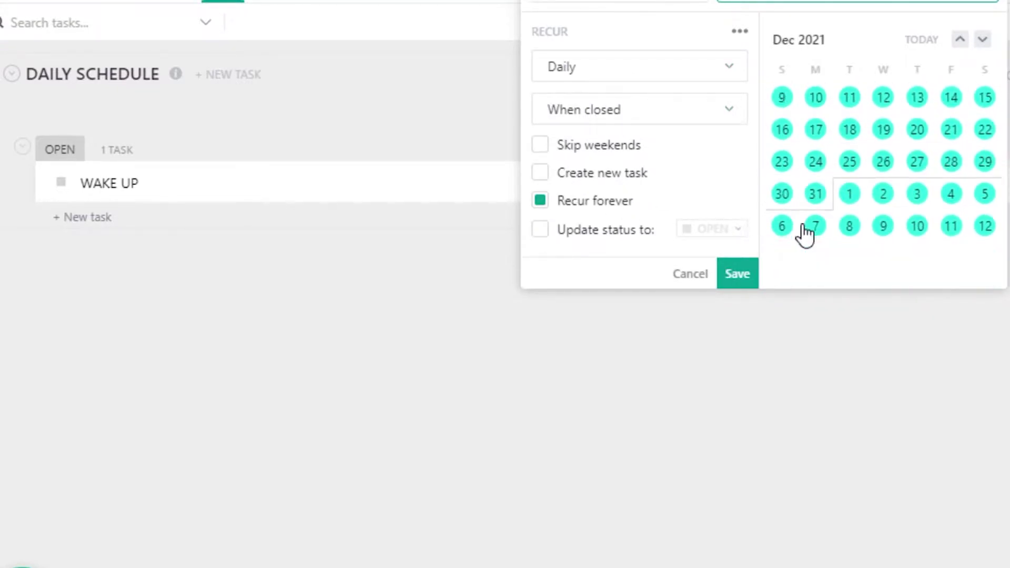
pyautogui.scroll(-3, 803, 231)
pyautogui.scroll(15, 785, 198)
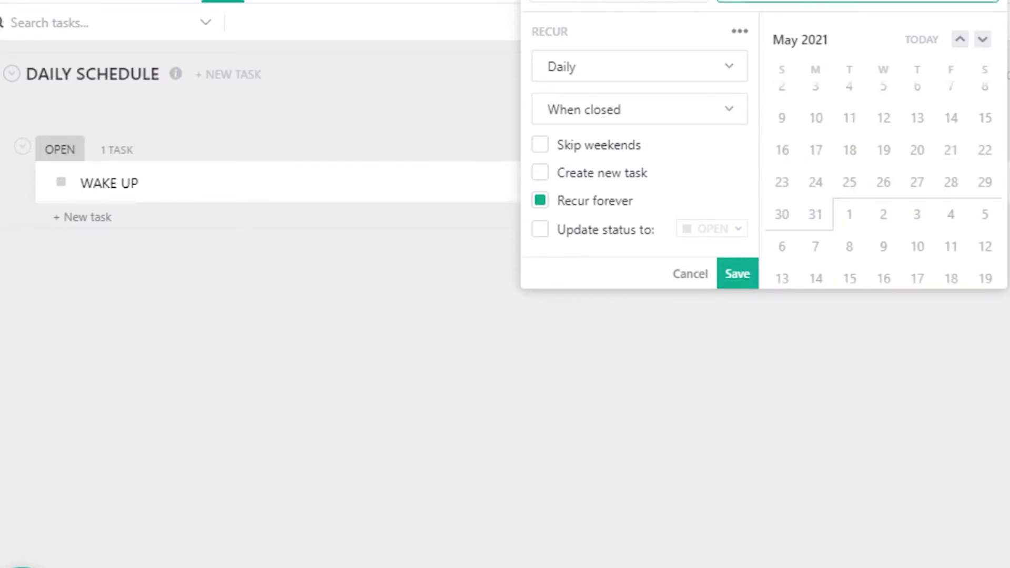
# Set the WAKE UP due time to 9:00 am, skip weekends, and save the recurrence
pyautogui.write('9')
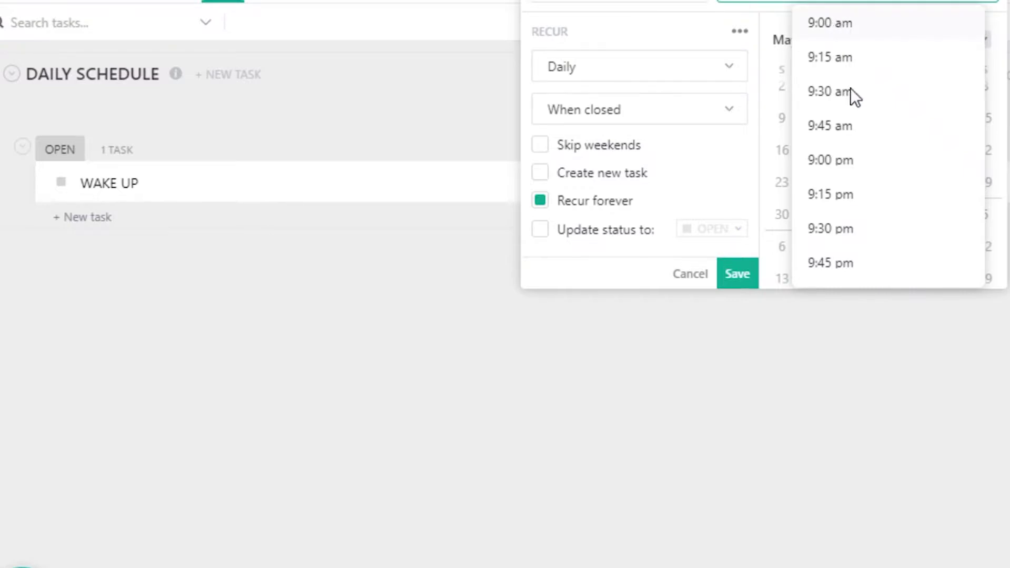
pyautogui.click(830, 91)
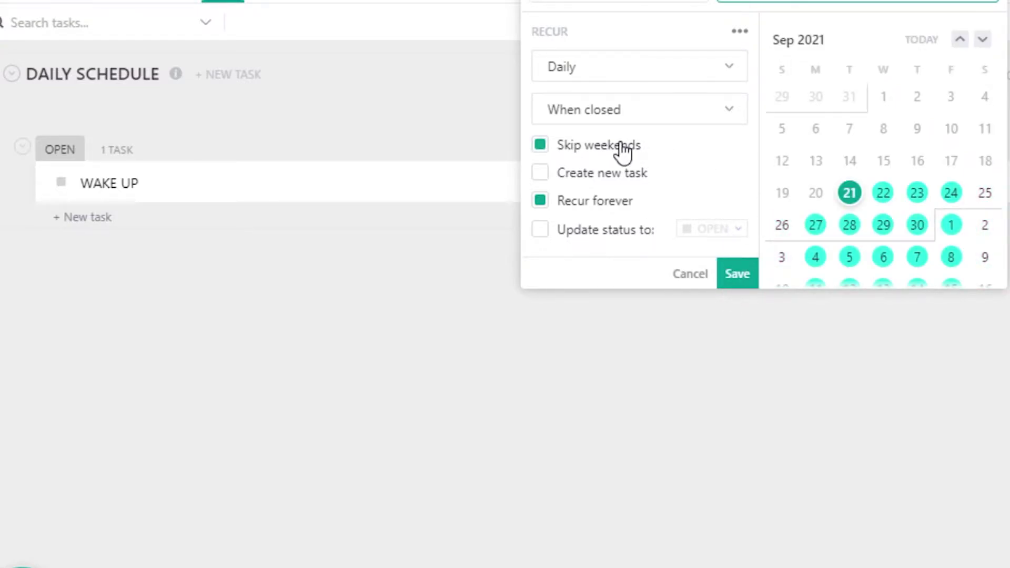
pyautogui.click(735, 277)
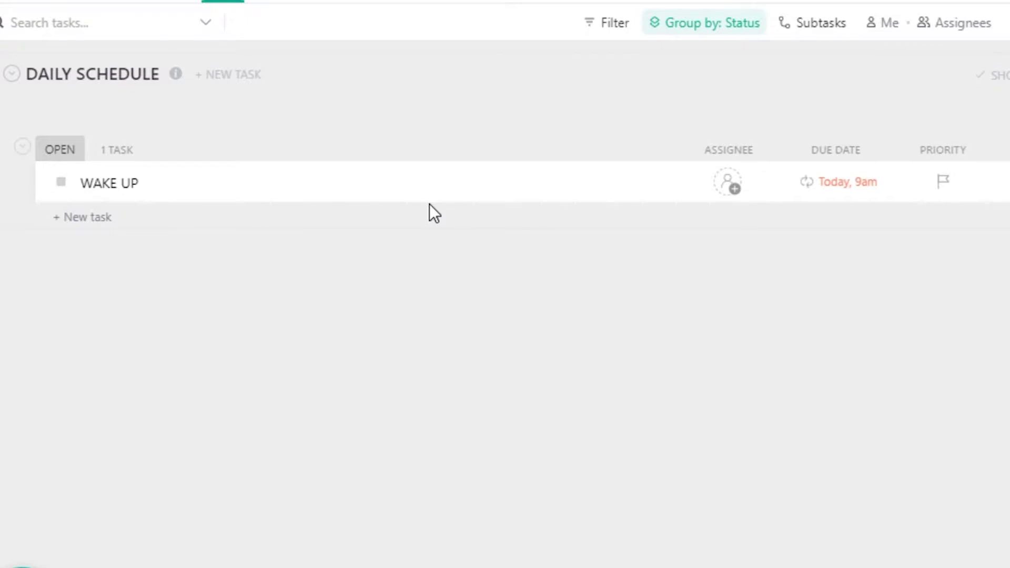
# View the WAKE UP task's details and activity history, and return to the list
pyautogui.click(383, 198)
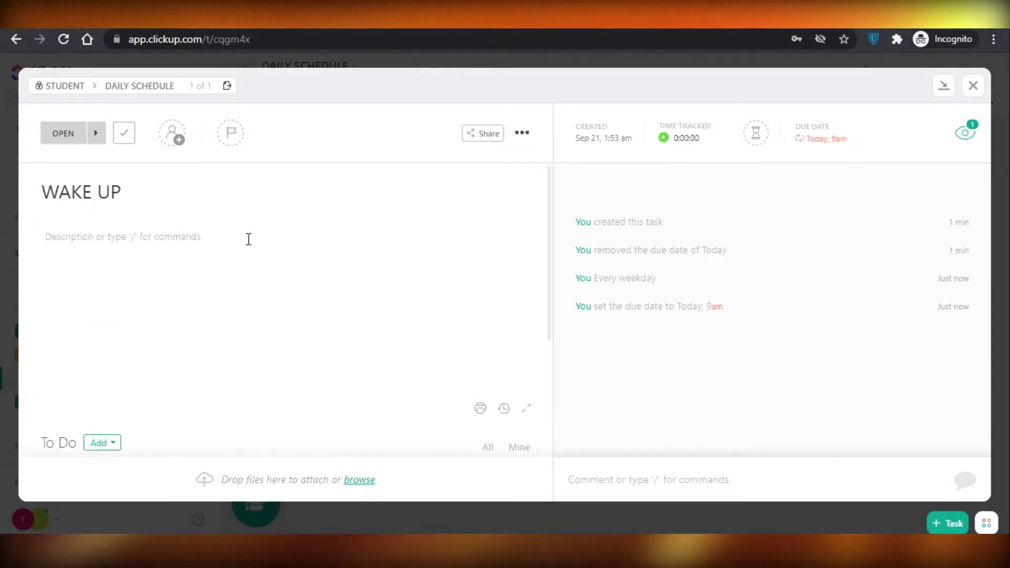
pyautogui.click(972, 85)
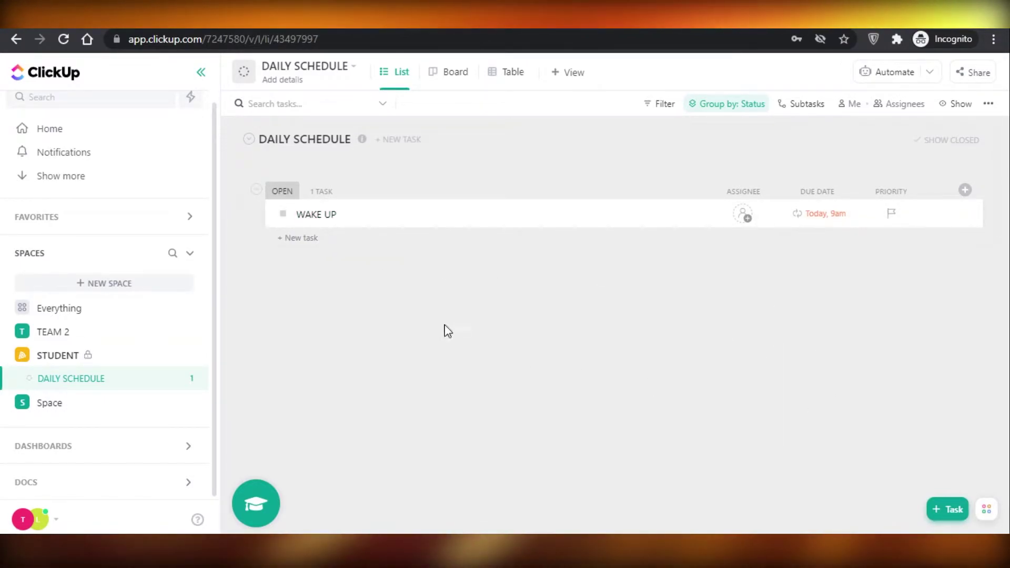
# Create a task named LUNCH in the DAILY SCHEDULE list and reload the page
pyautogui.write('t')
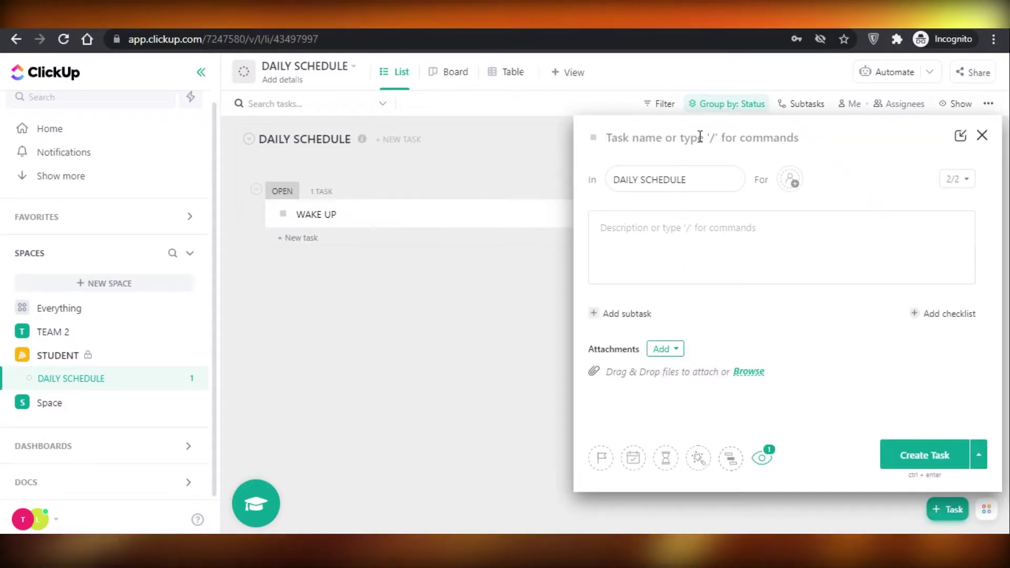
pyautogui.write('LUNCH')
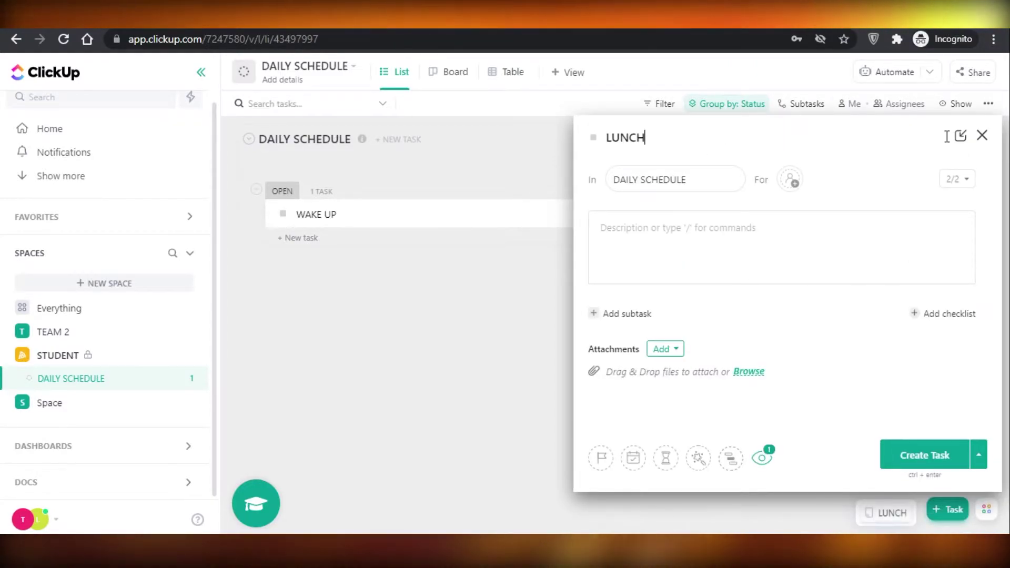
pyautogui.click(901, 466)
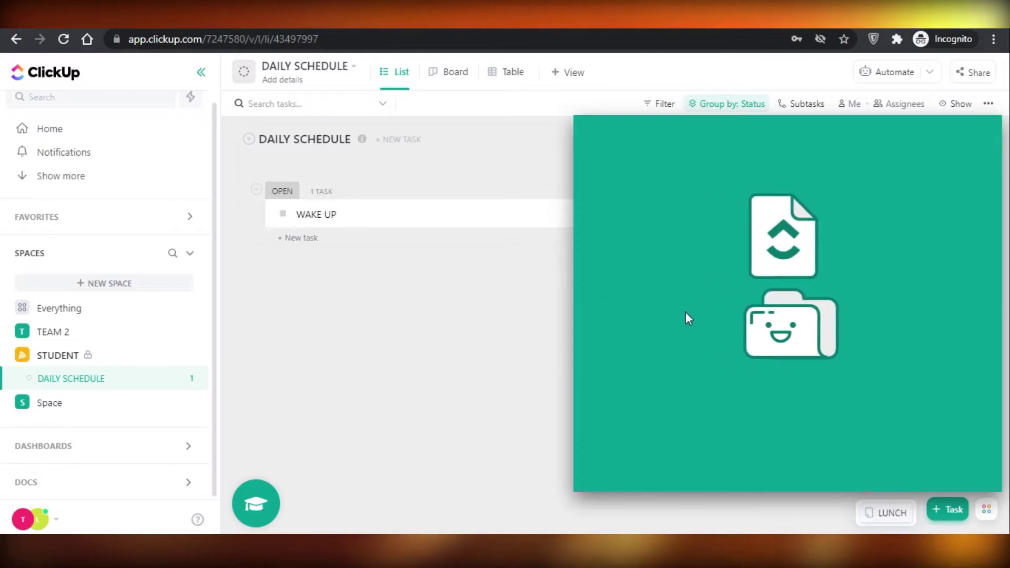
pyautogui.press('F5')
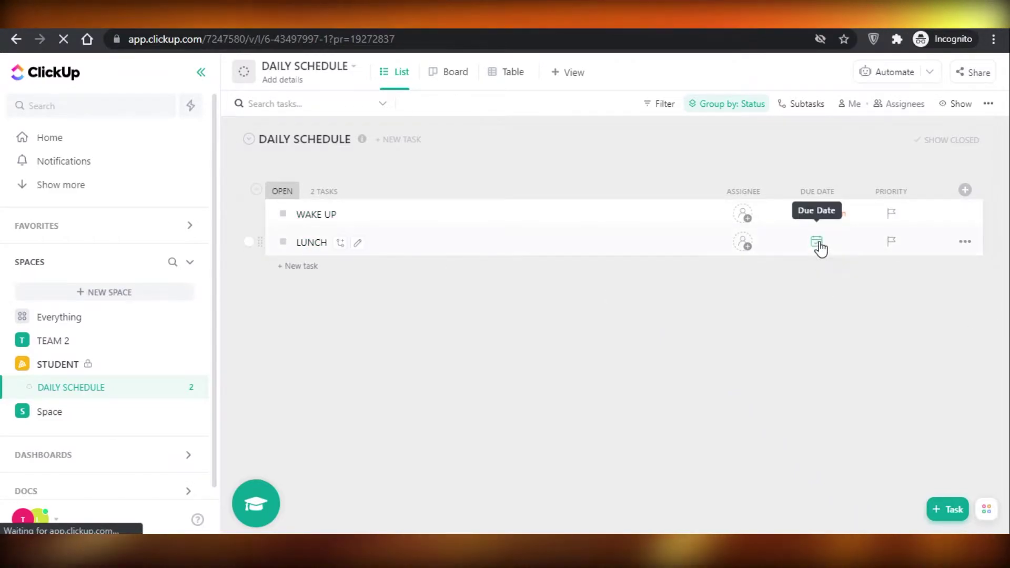
# Make the LUNCH task recur daily when closed, with the option to create a new task turned off
pyautogui.click(816, 243)
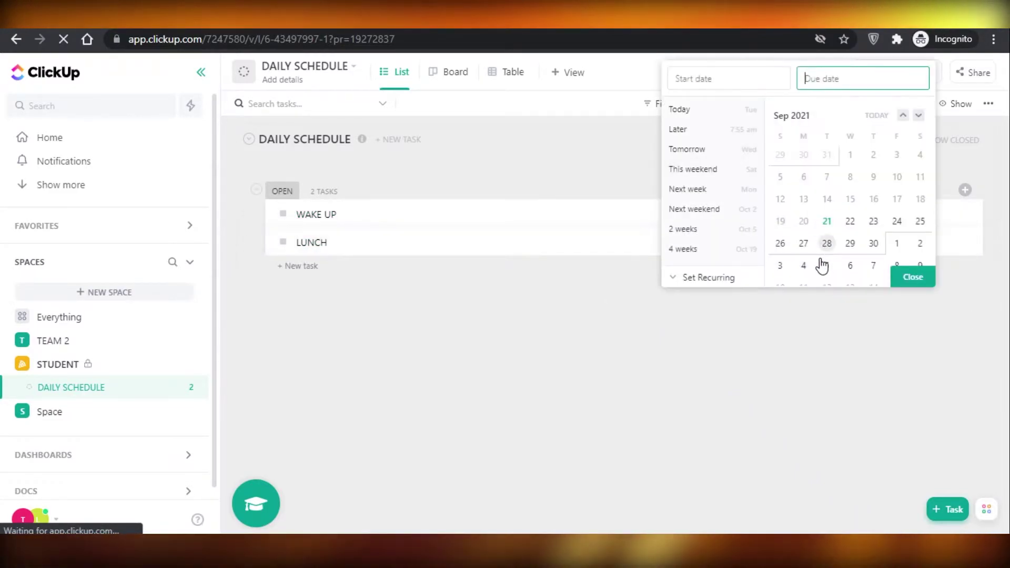
pyautogui.click(718, 276)
pyautogui.click(672, 189)
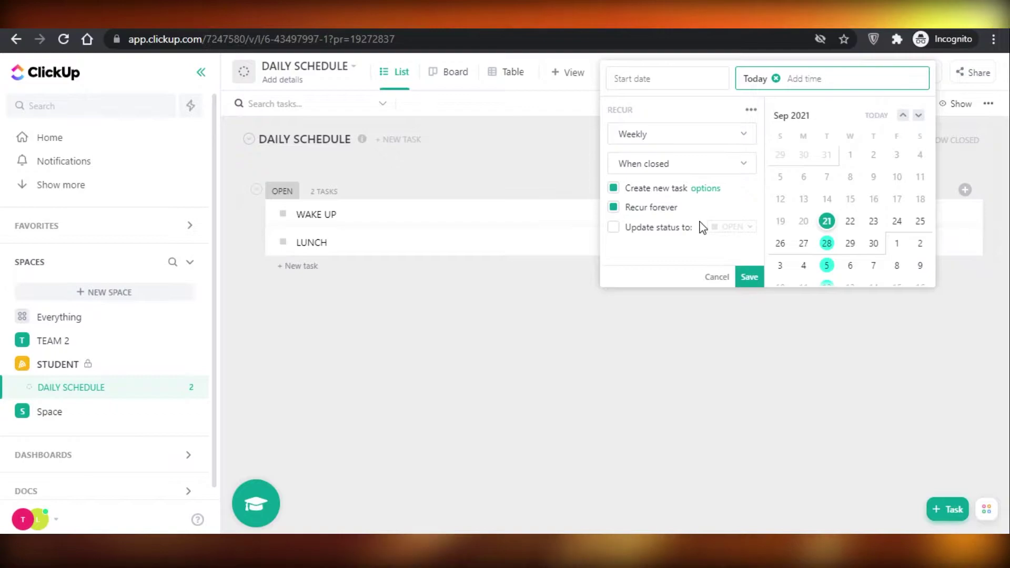
pyautogui.click(656, 190)
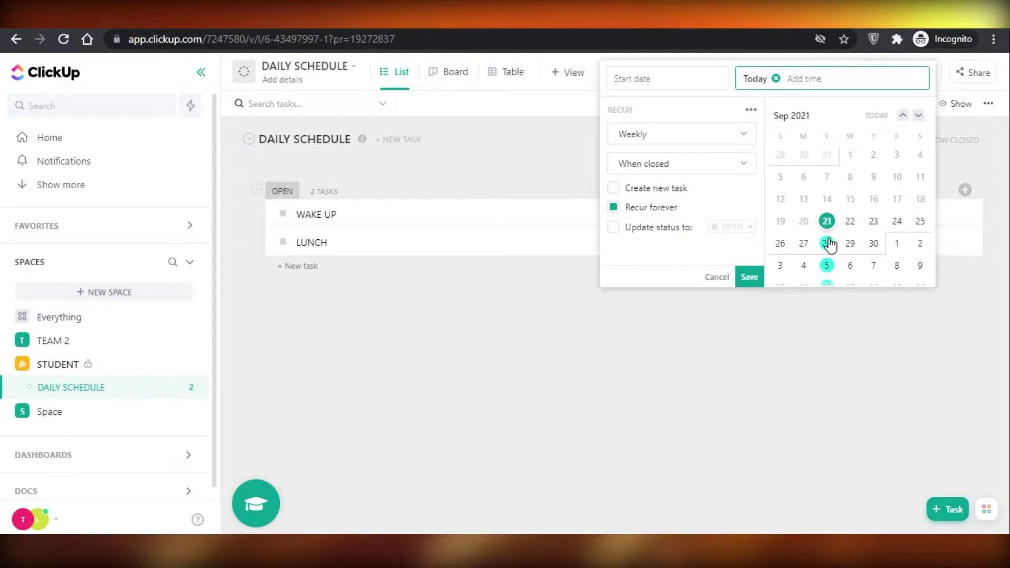
pyautogui.click(678, 138)
pyautogui.click(670, 166)
pyautogui.click(669, 166)
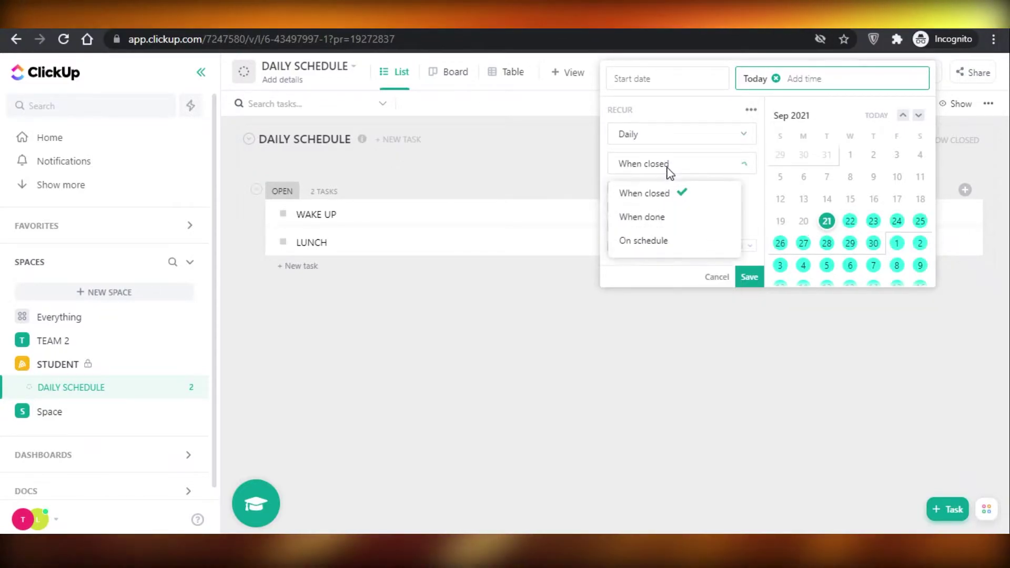
pyautogui.click(732, 168)
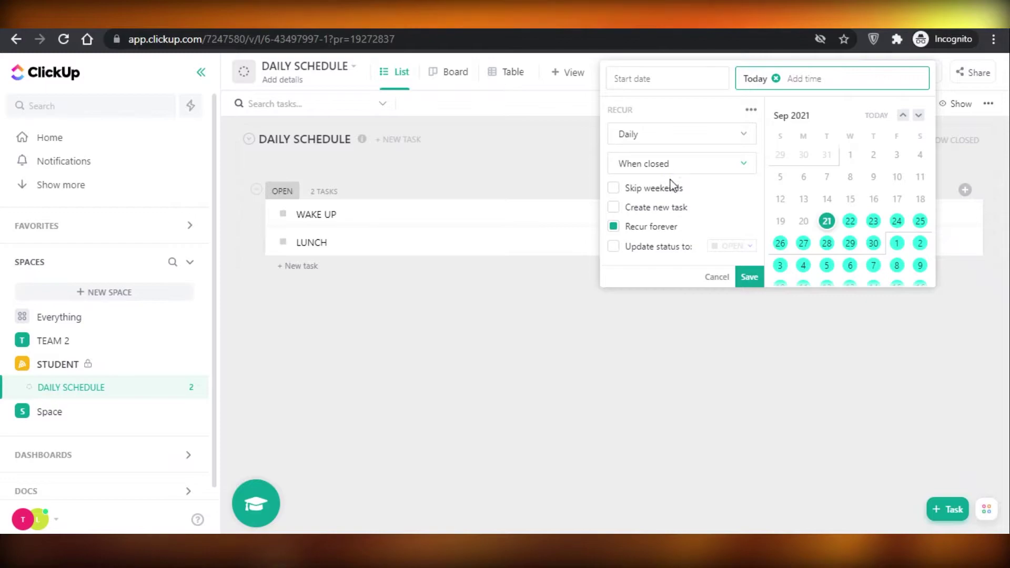
# Set the LUNCH task's due time to 2:00 pm and save the recurrence
pyautogui.click(829, 83)
pyautogui.write('2')
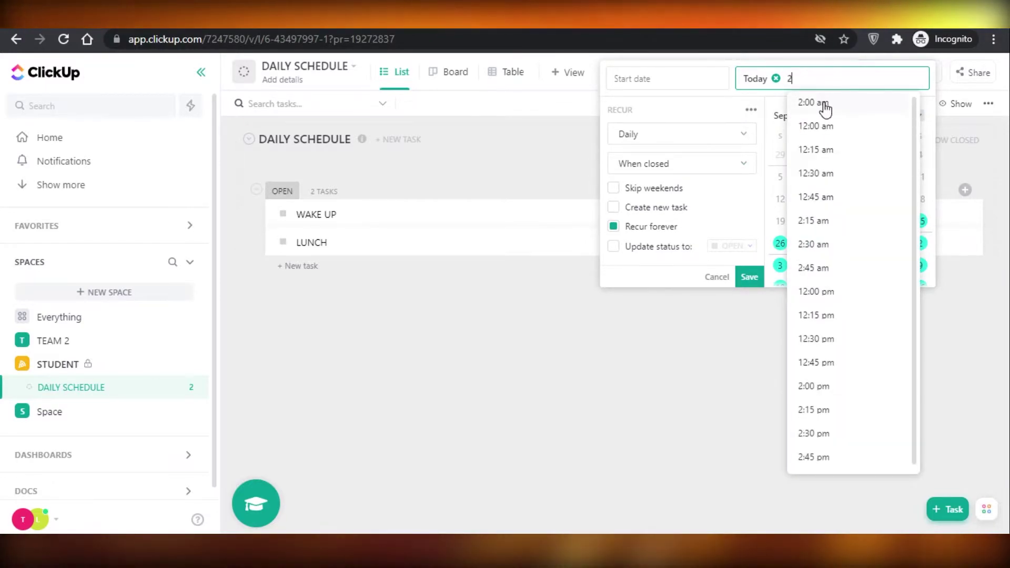
pyautogui.click(814, 386)
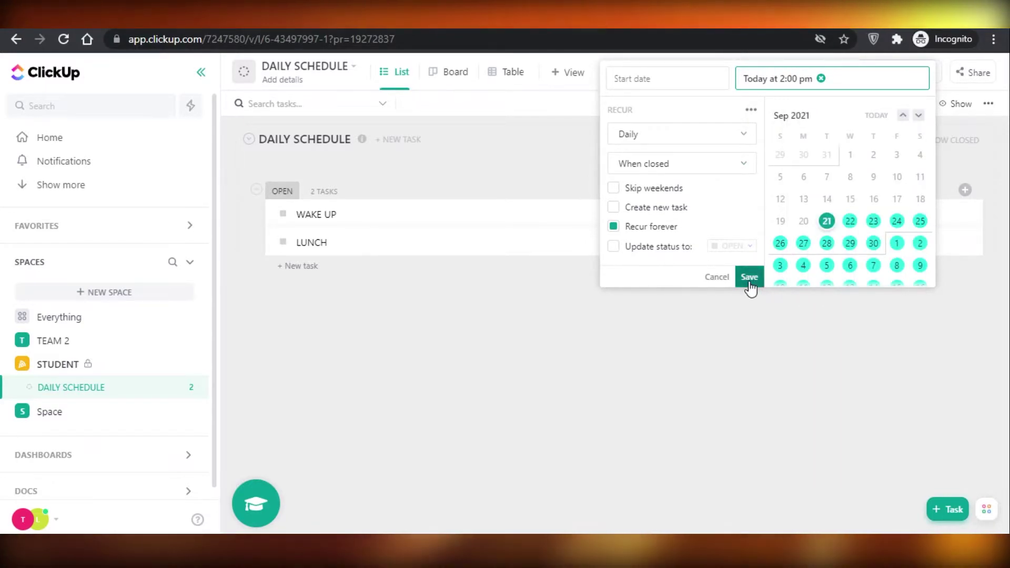
pyautogui.click(749, 276)
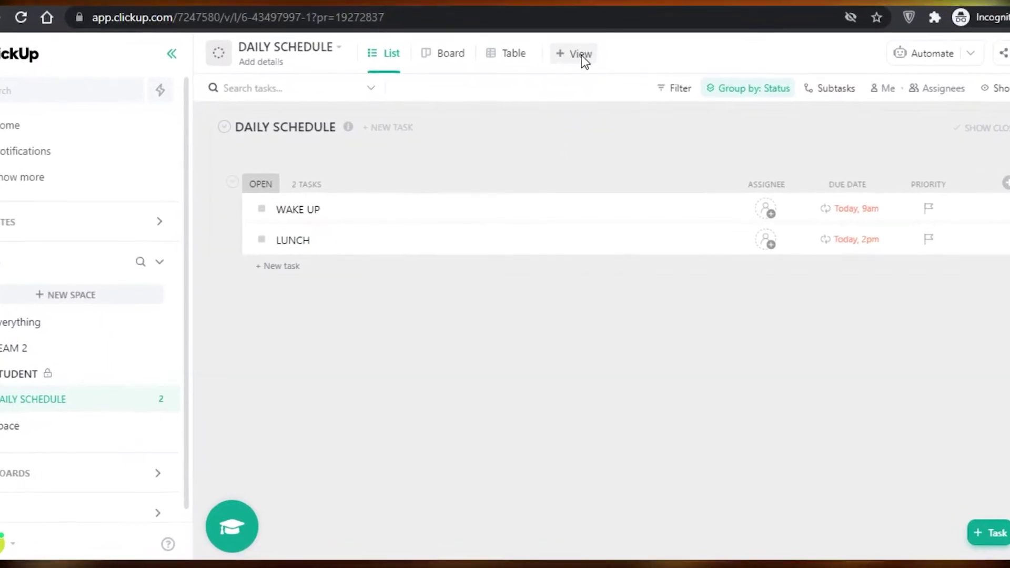
# Add a Calendar view to the DAILY SCHEDULE list and open it
pyautogui.click(582, 55)
pyautogui.click(455, 177)
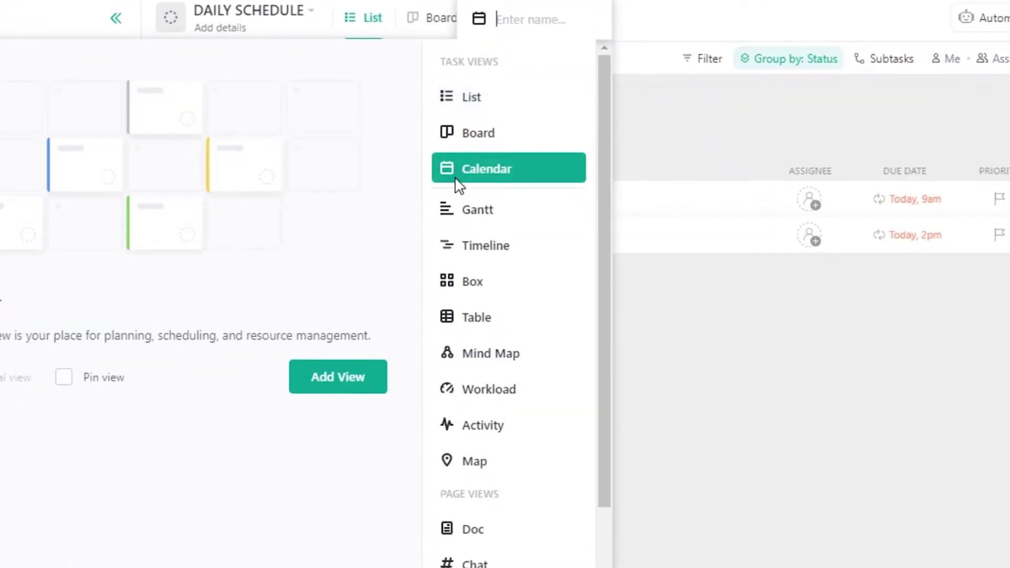
pyautogui.click(306, 383)
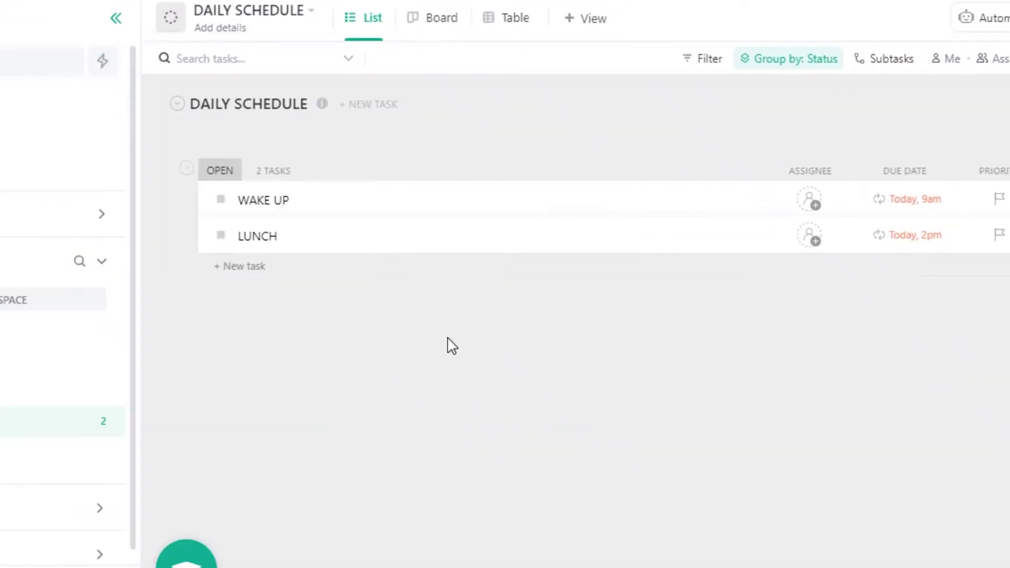
pyautogui.click(533, 38)
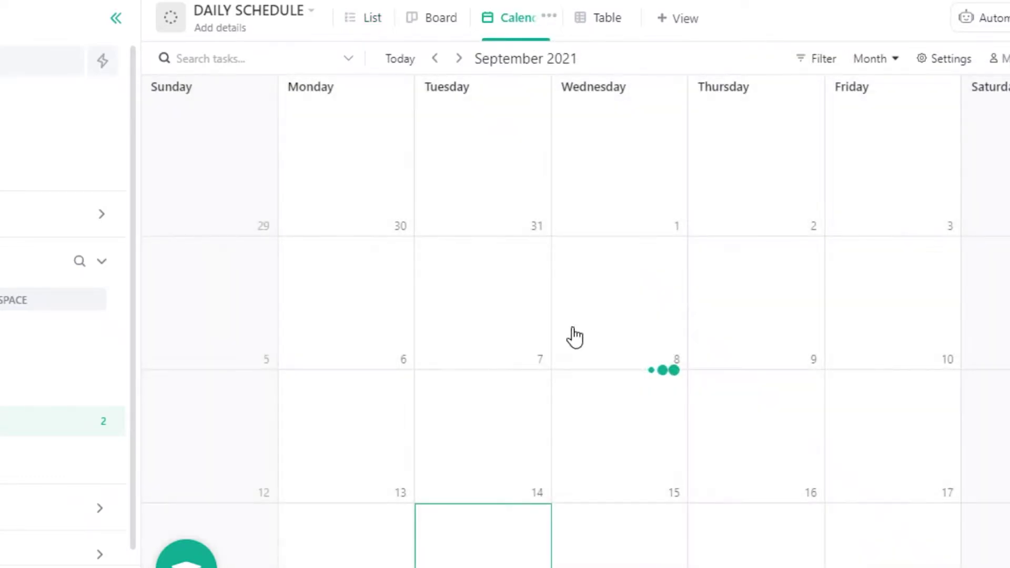
# Review the WAKE UP and LUNCH occurrences across the September 2021 calendar
pyautogui.scroll(-2, 598, 312)
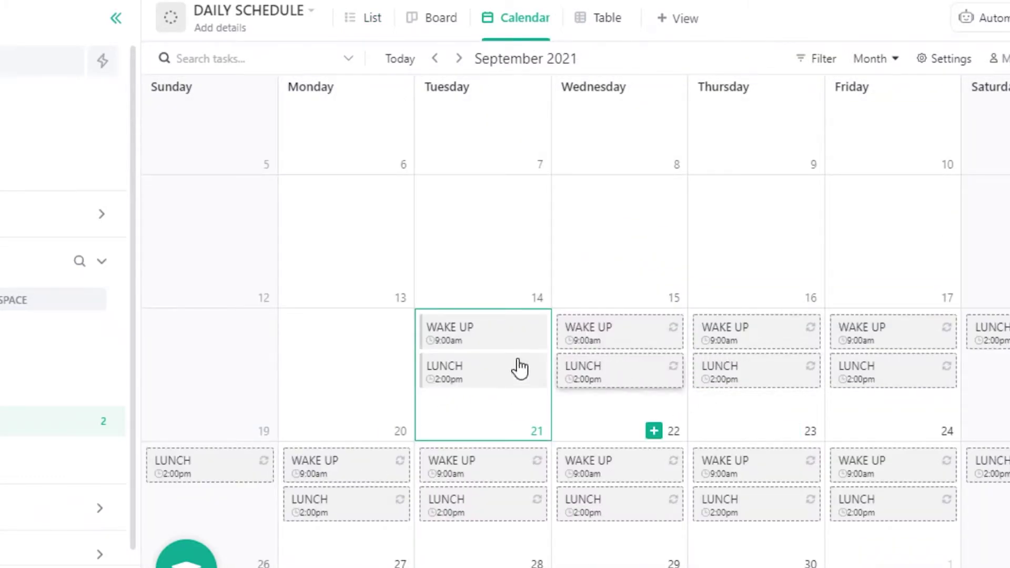
pyautogui.moveTo(484, 370); pyautogui.dragTo(578, 412)
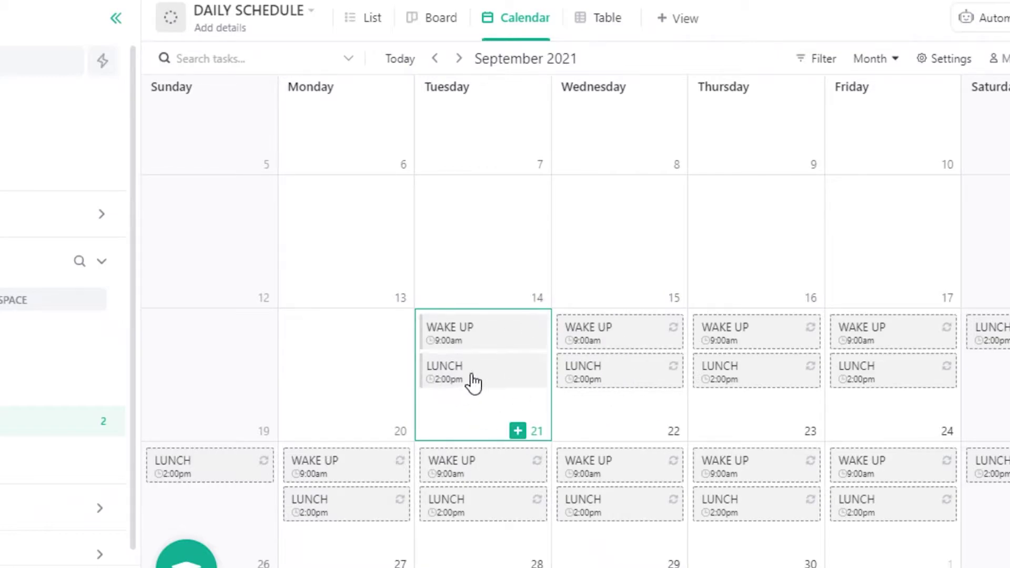
pyautogui.scroll(2, 878, 257)
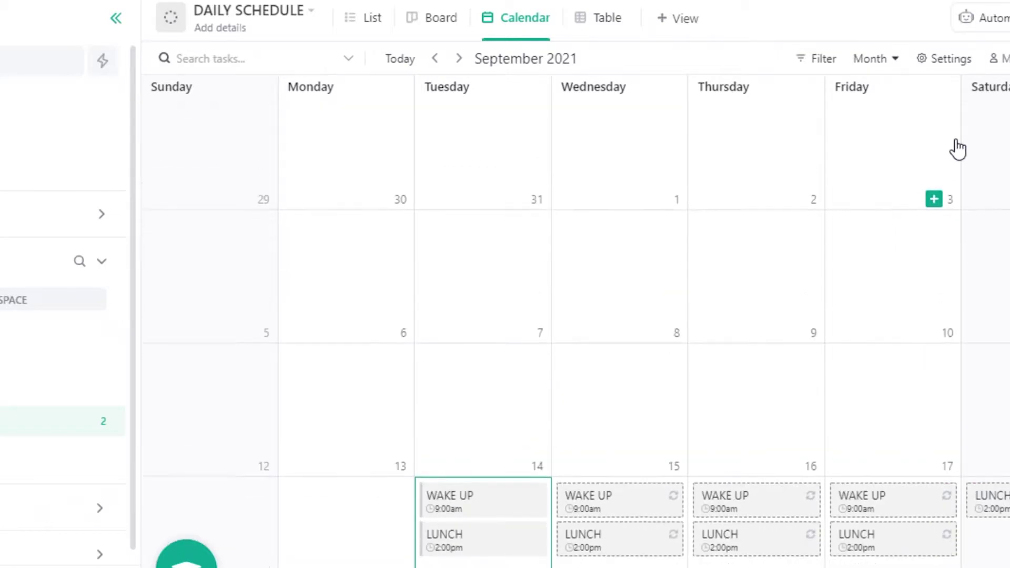
pyautogui.scroll(-2, 955, 147)
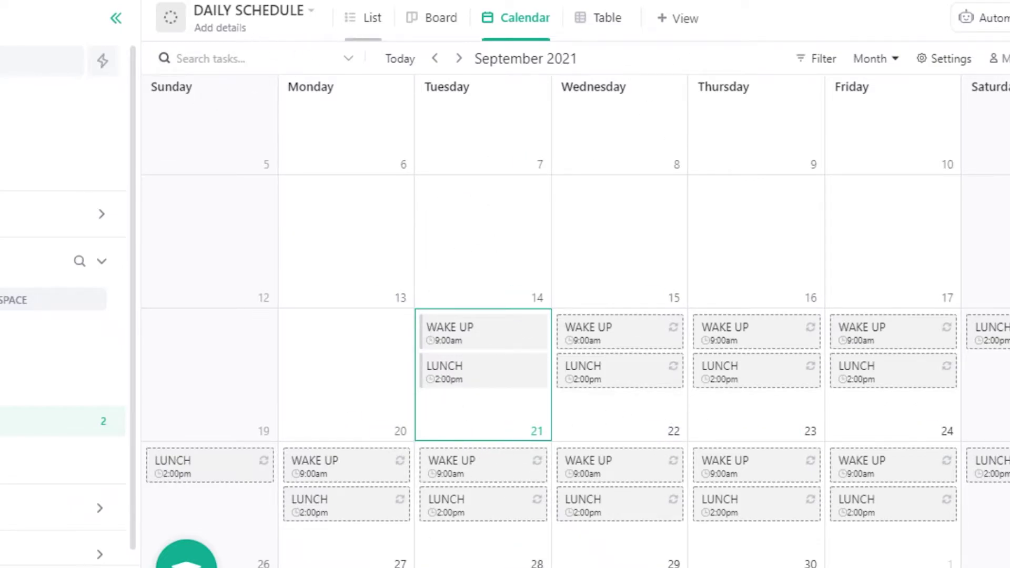
# Return to the DAILY SCHEDULE list view, look over the list's options, and open its details
pyautogui.click(77, 420)
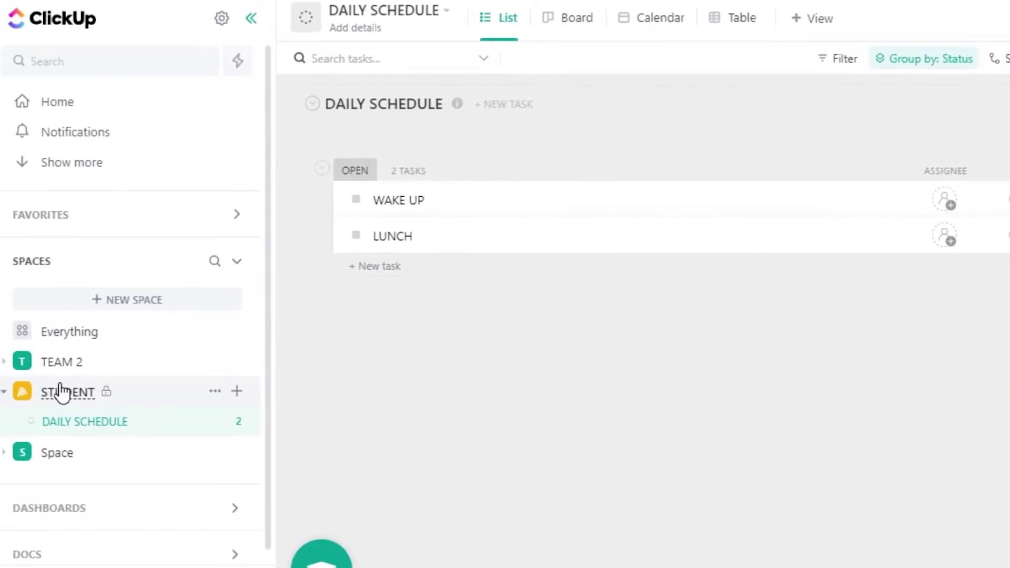
pyautogui.click(245, 396)
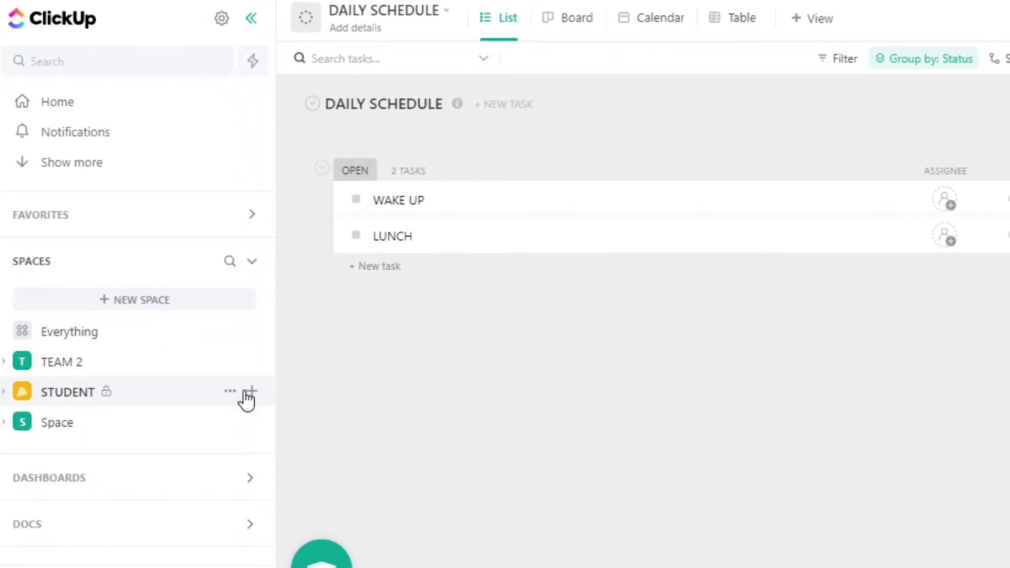
pyautogui.click(240, 425)
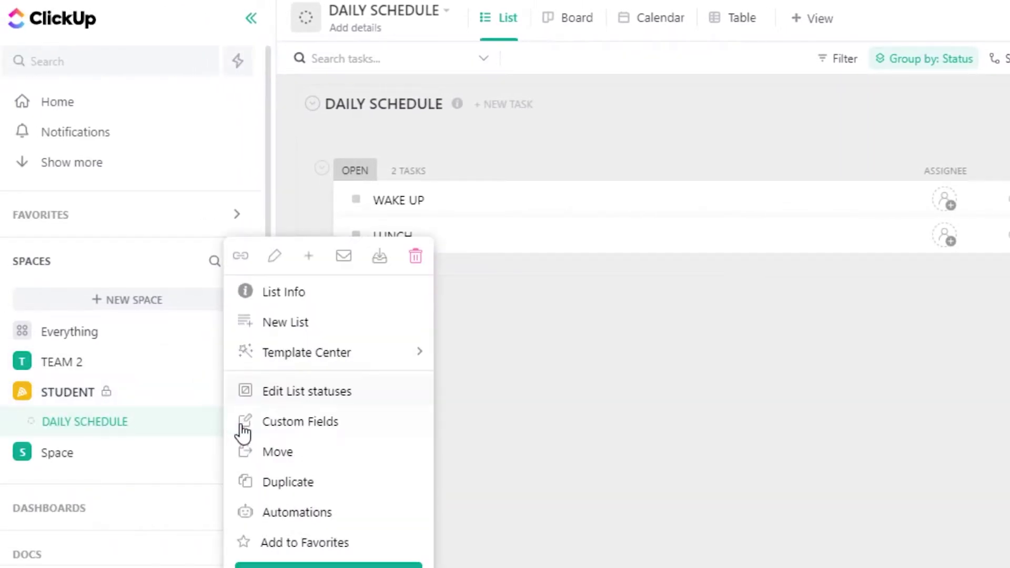
pyautogui.click(587, 401)
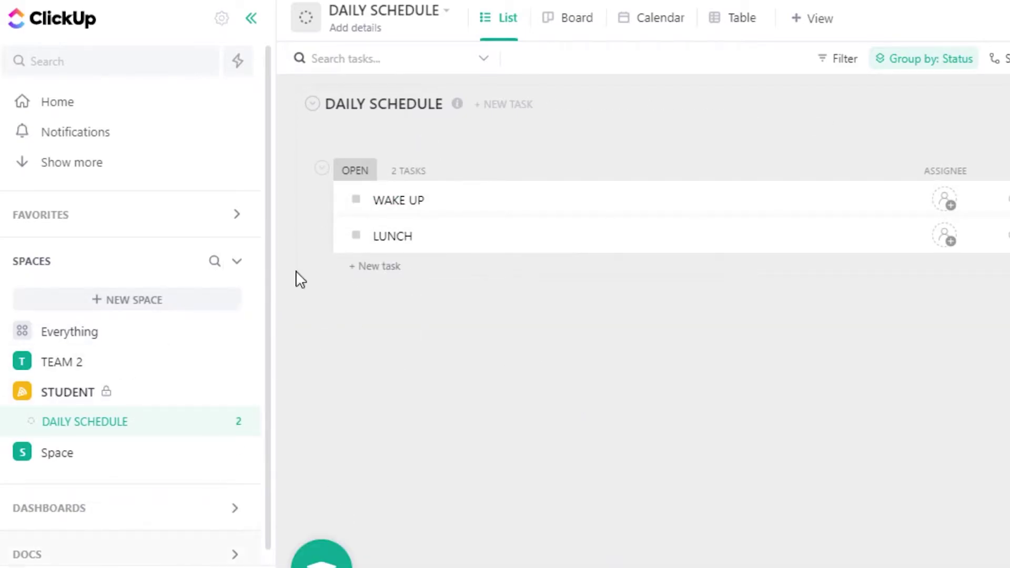
pyautogui.click(358, 28)
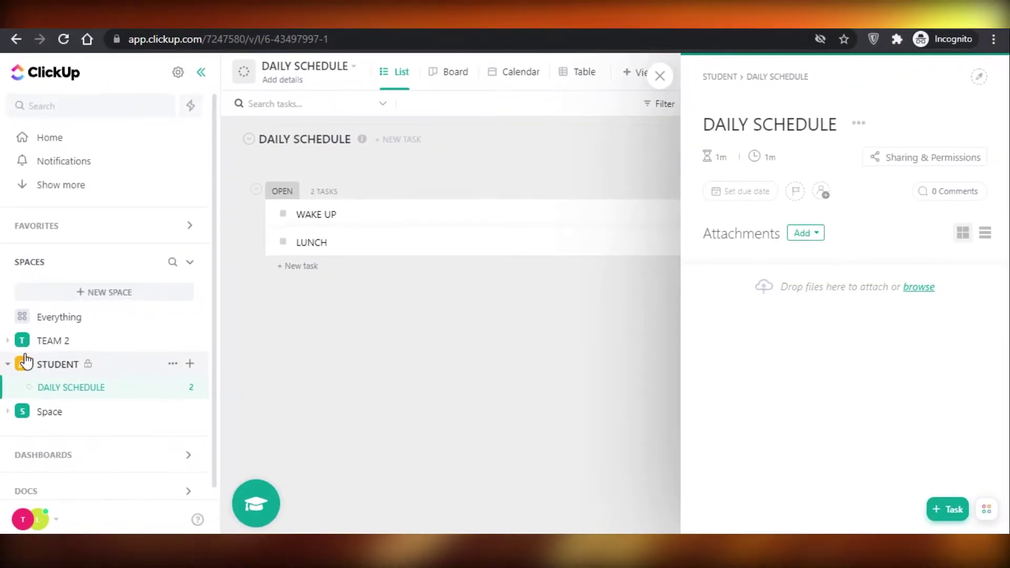
# Create a list named ENGLISH in the STUDENT space
pyautogui.click(27, 362)
pyautogui.click(190, 364)
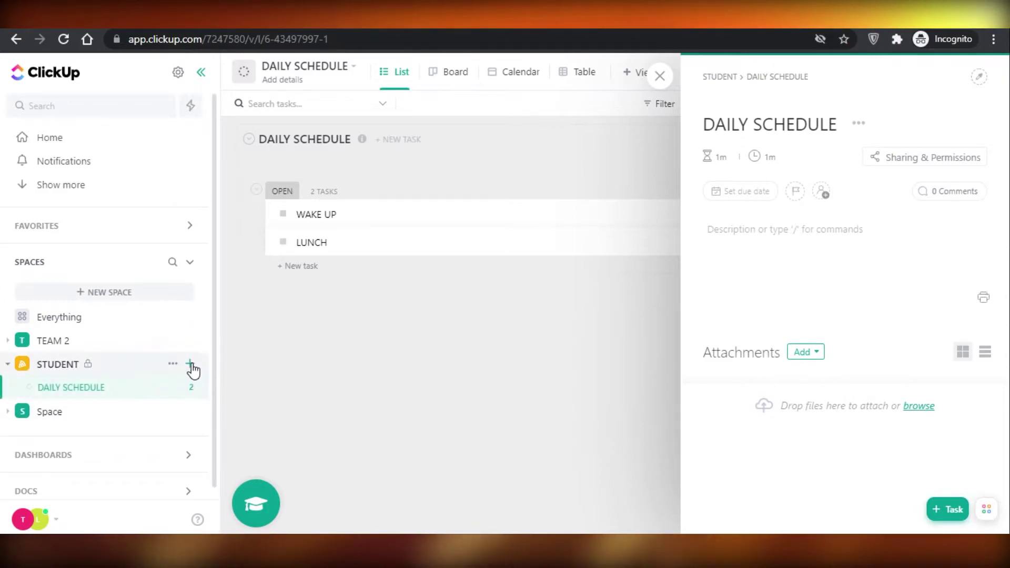
pyautogui.click(232, 412)
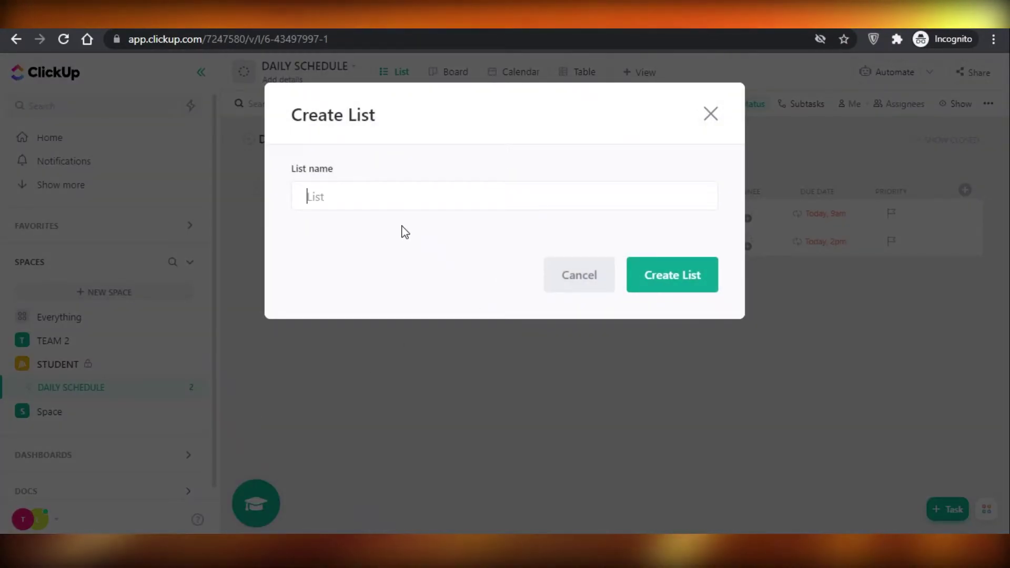
pyautogui.write('SUBJ')
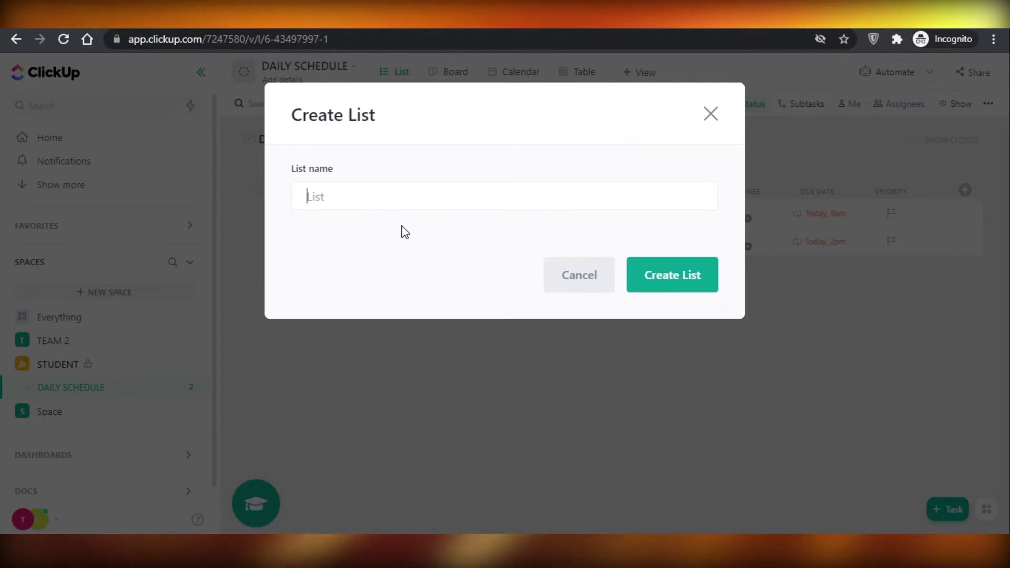
pyautogui.write('NGLISH')
pyautogui.press('Return')
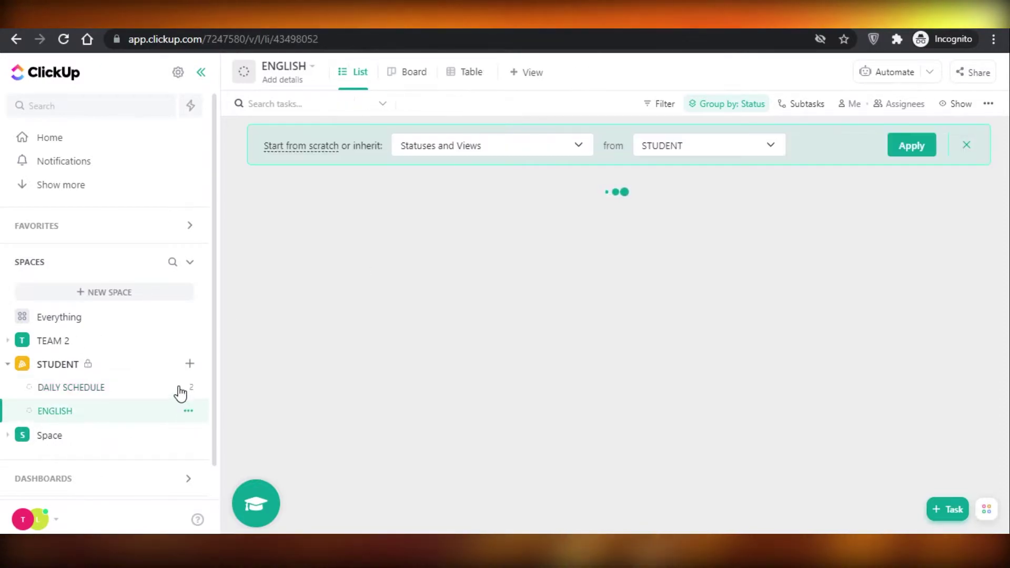
# Create another list named MATHS in the STUDENT space
pyautogui.click(189, 364)
pyautogui.click(221, 413)
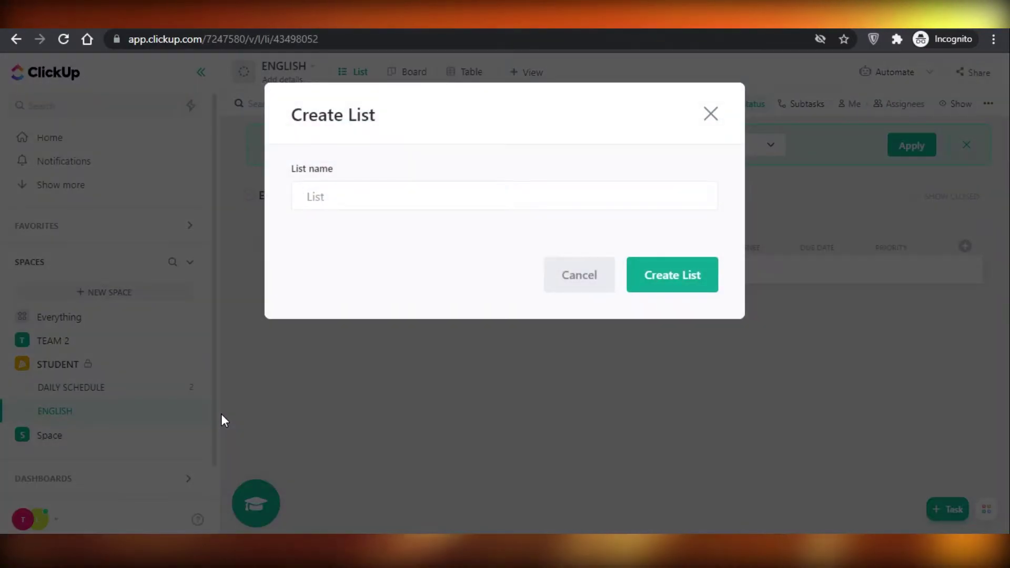
pyautogui.write('MATHSW')
pyautogui.press('Return')
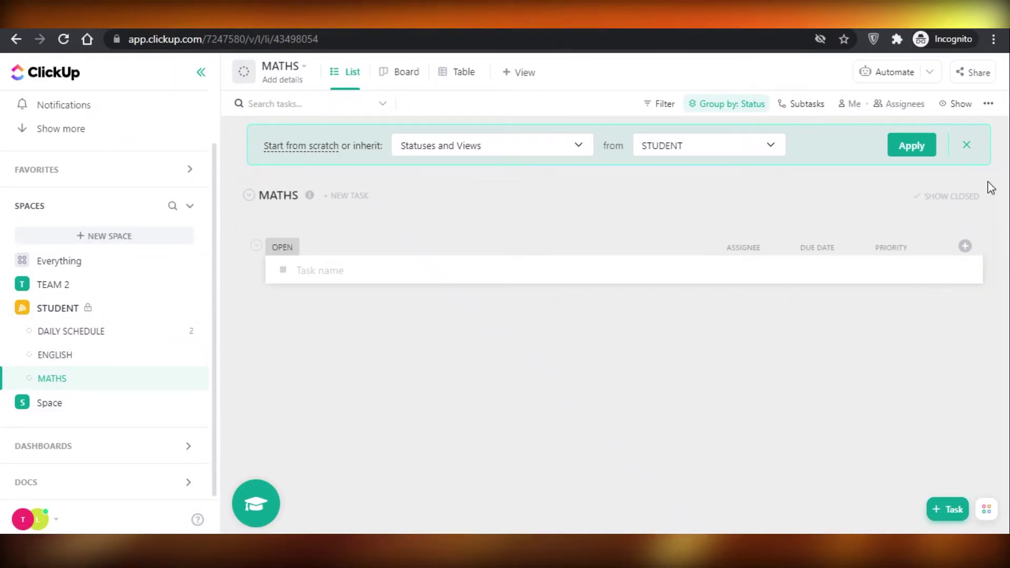
# Dismiss the offer to inherit statuses and views in both the MATHS and ENGLISH lists
pyautogui.click(966, 145)
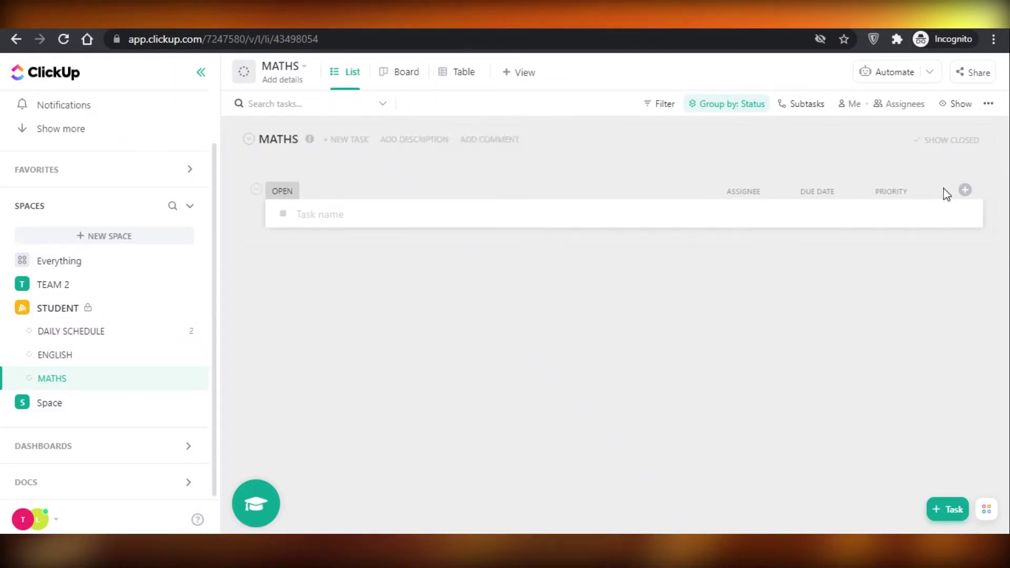
pyautogui.click(60, 366)
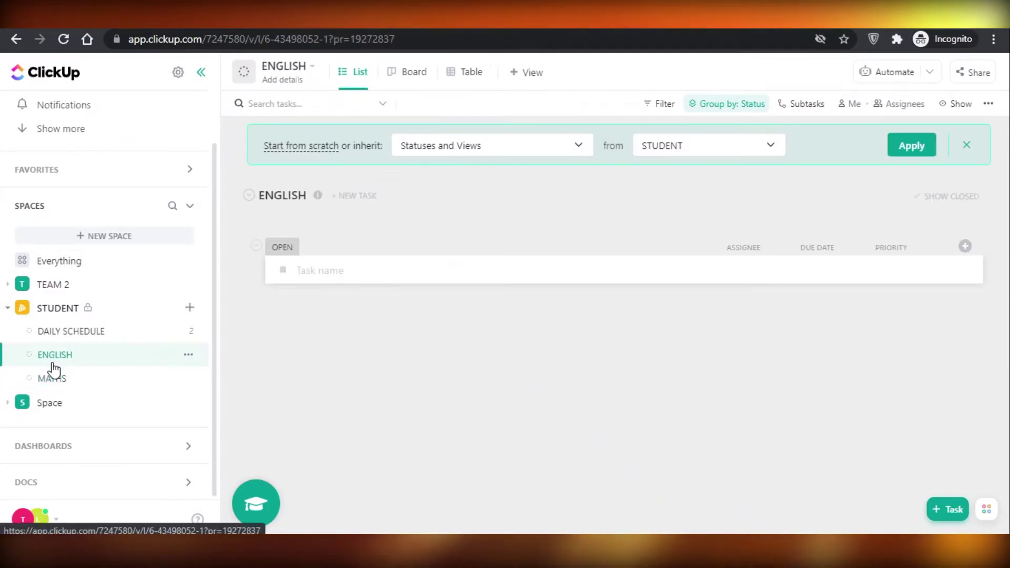
pyautogui.click(966, 144)
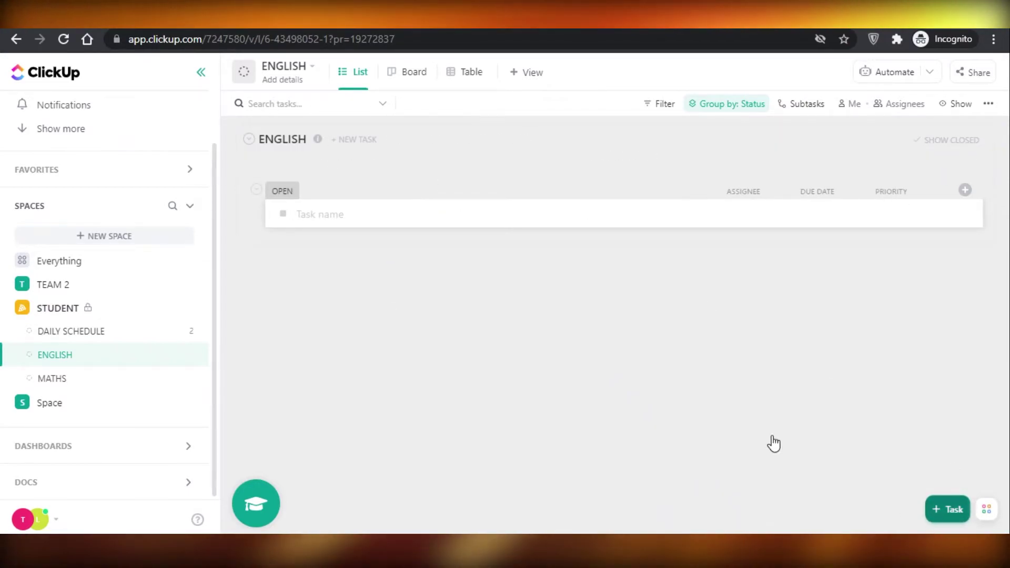
# Switch the ENGLISH list to its board view and dismiss the unused new-task form
pyautogui.click(946, 509)
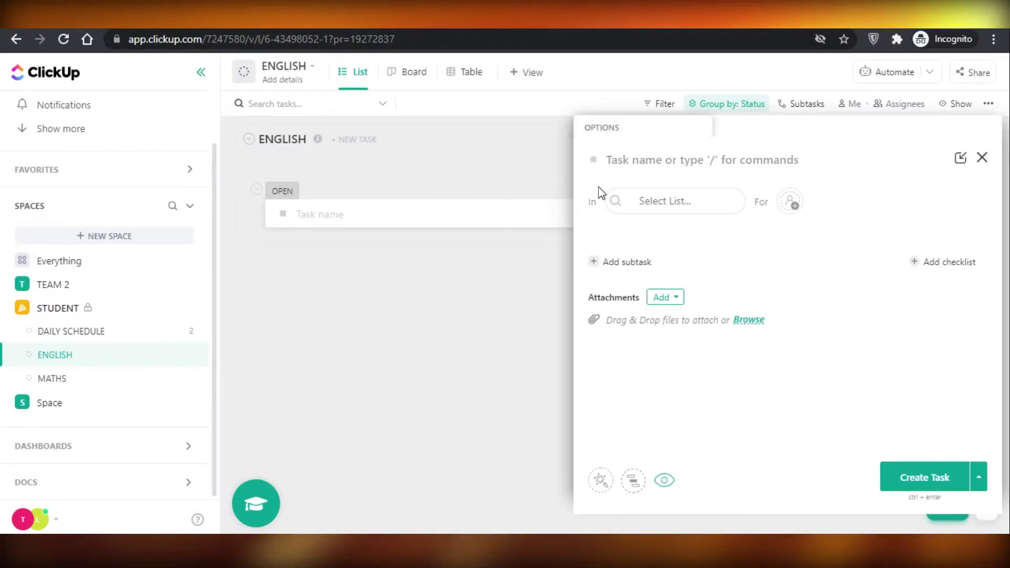
pyautogui.click(392, 72)
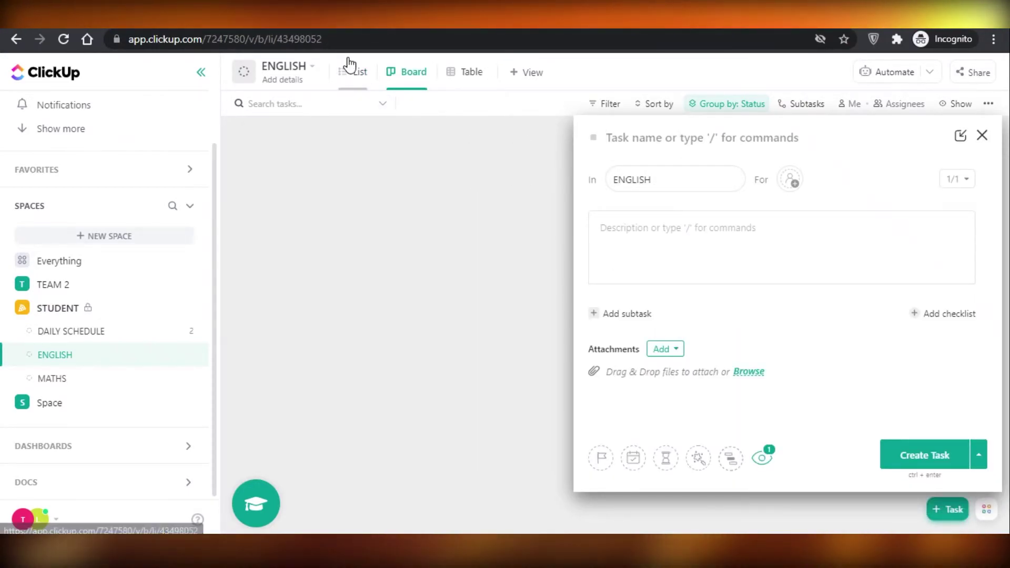
pyautogui.click(981, 135)
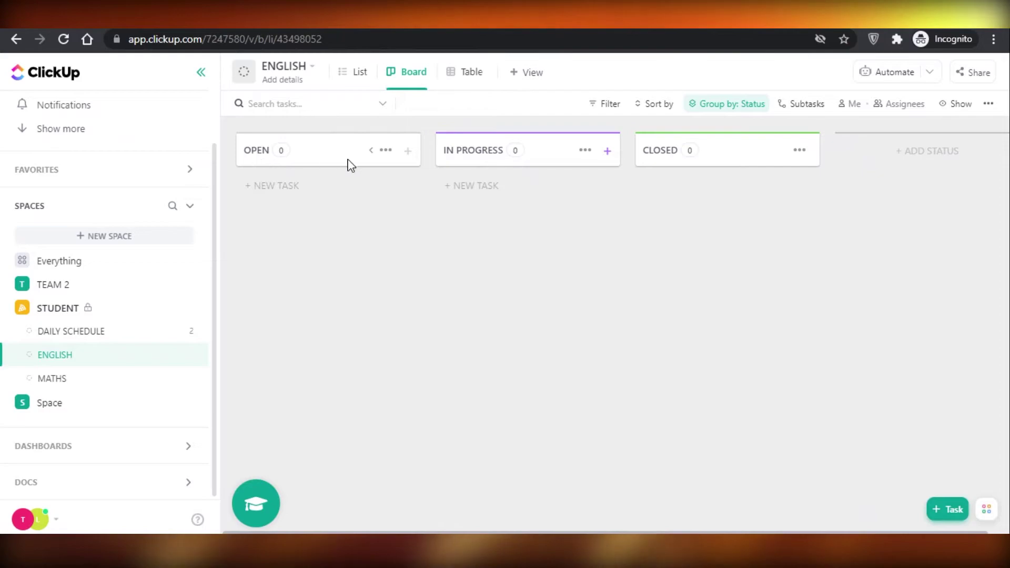
# Rename the OPEN status on the ENGLISH board to TO DO
pyautogui.click(389, 153)
pyautogui.click(406, 176)
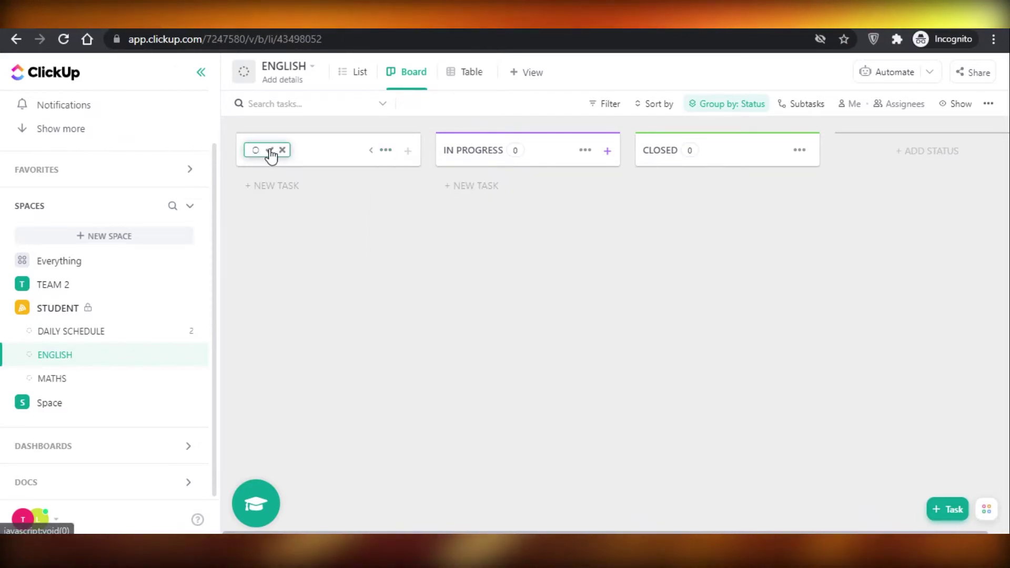
pyautogui.write('OPEN TO')
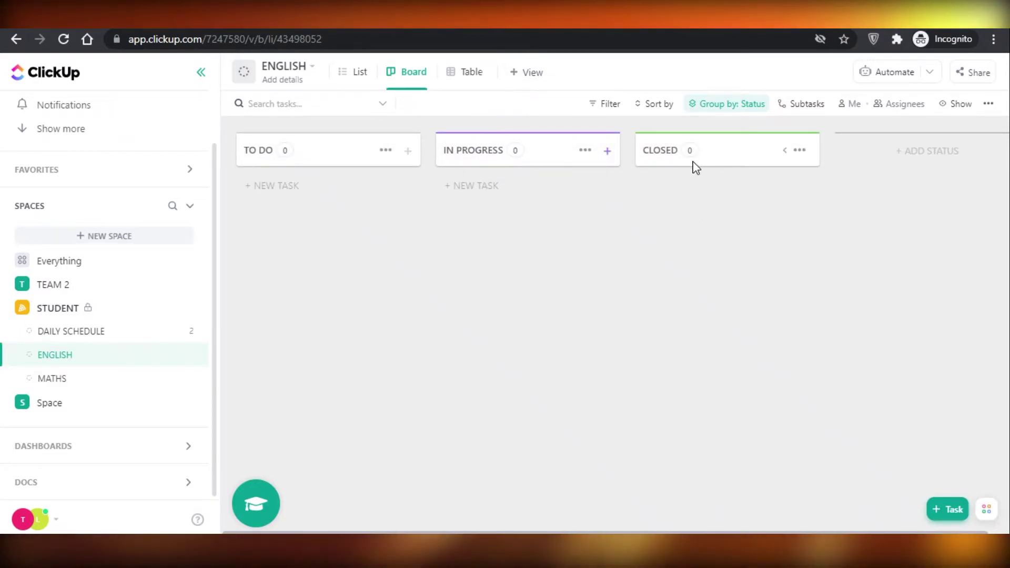
# Rename the CLOSED status on the ENGLISH board to COMPLETED
pyautogui.click(784, 151)
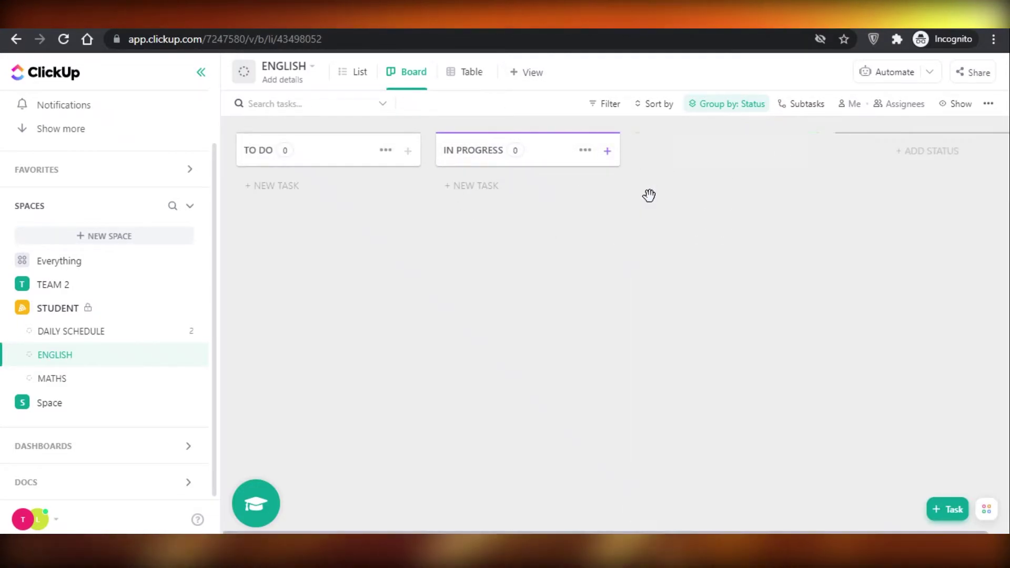
pyautogui.click(649, 196)
pyautogui.click(800, 151)
pyautogui.click(823, 176)
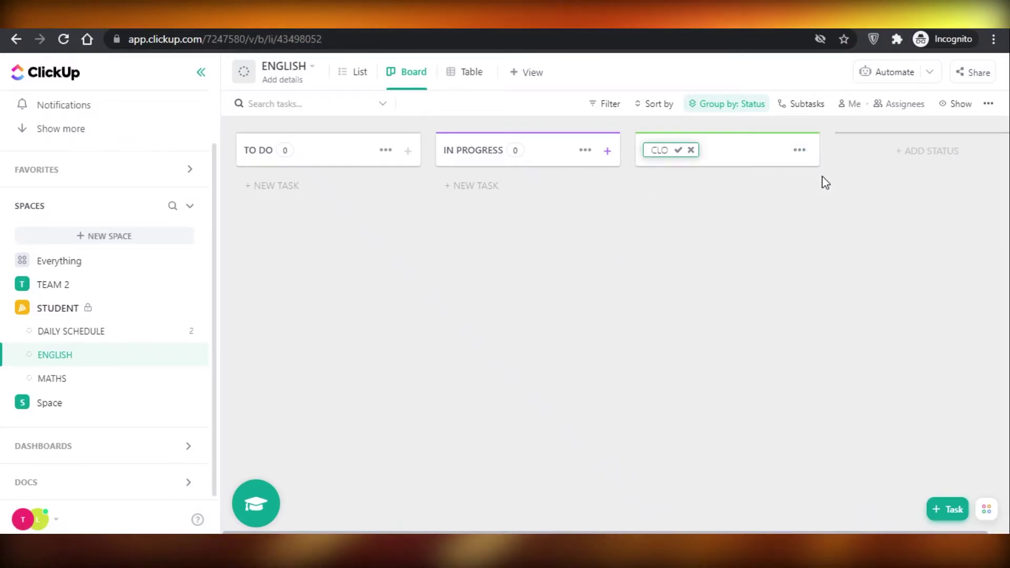
pyautogui.press('BackSpace')
pyautogui.press('BackSpace')
pyautogui.press('BackSpace')
pyautogui.press('BackSpace')
pyautogui.press('BackSpace')
pyautogui.press('BackSpace')
pyautogui.press('BackSpace')
pyautogui.press('BackSpace')
pyautogui.write('CO')
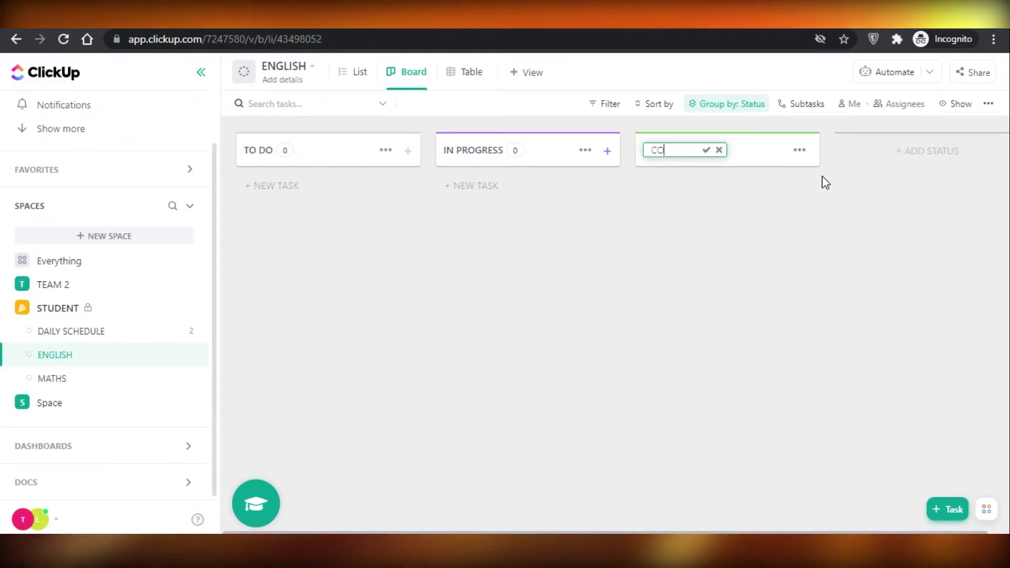
pyautogui.write('MPLETED')
pyautogui.press('Return')
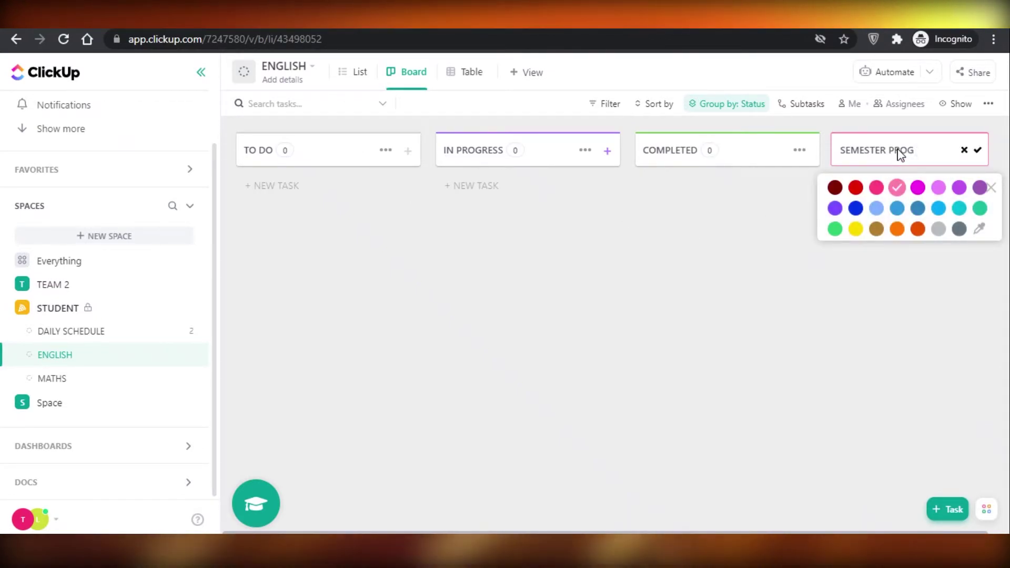
# Add a pink status named SEMESTER TOPIC PROGRESS to the ENGLISH board
pyautogui.click(900, 153)
pyautogui.write('SEMESTER TOPIC PROGRESS')
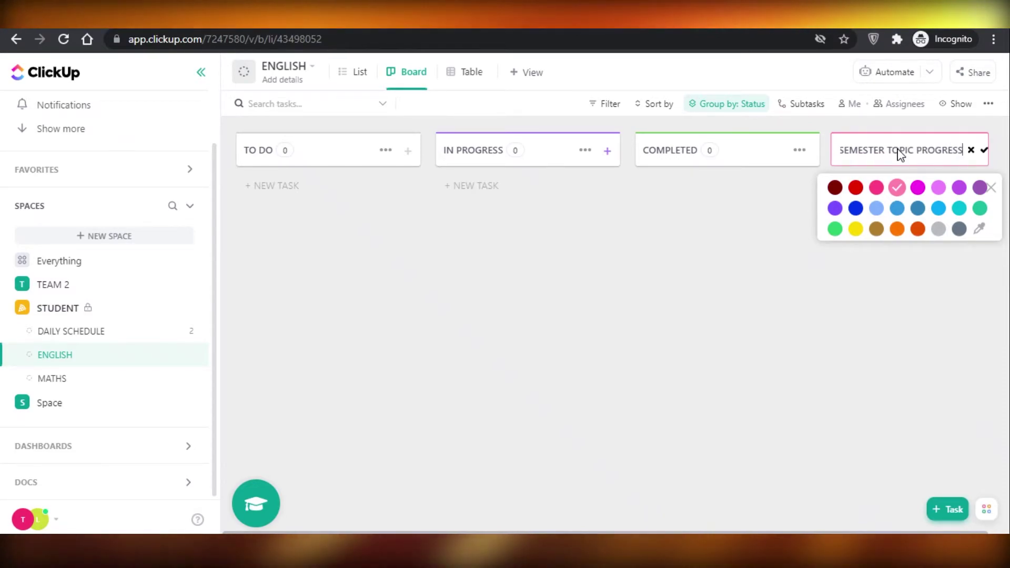
pyautogui.click(742, 273)
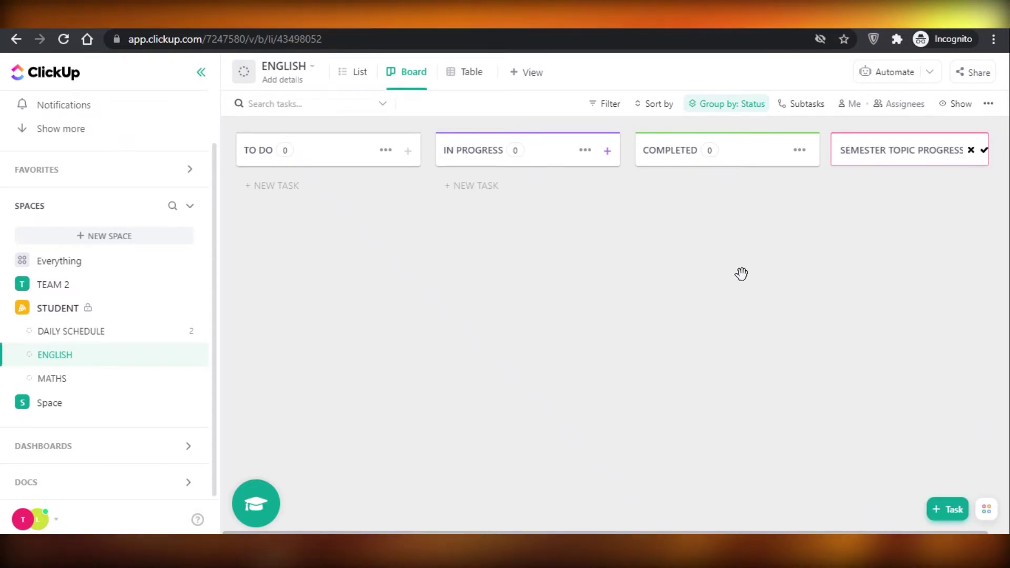
pyautogui.click(985, 151)
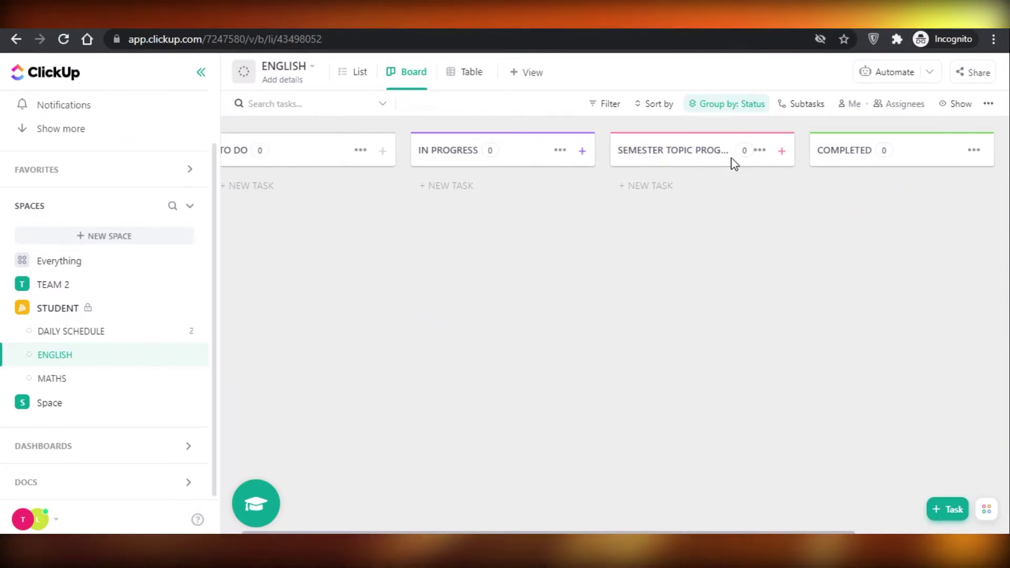
pyautogui.click(627, 192)
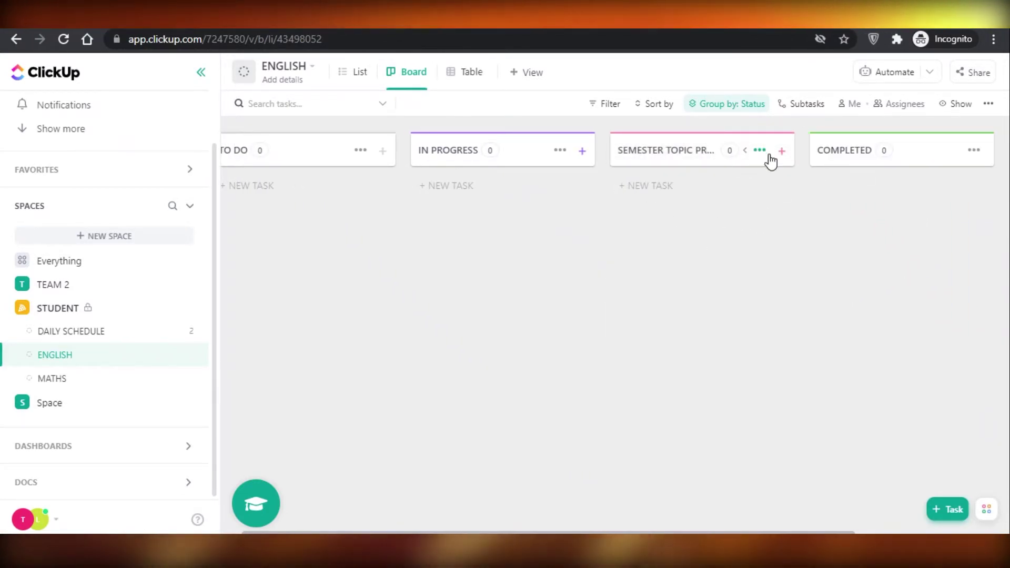
# Try collapsing the SEMESTER TOPIC PROGRESS, IN PROGRESS and TO DO columns on the board
pyautogui.click(745, 151)
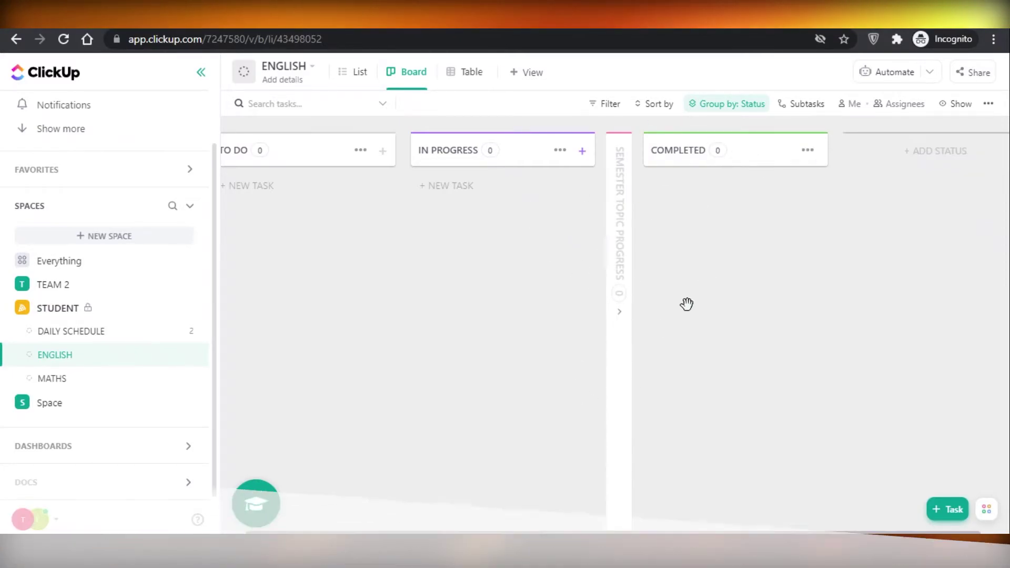
pyautogui.click(618, 321)
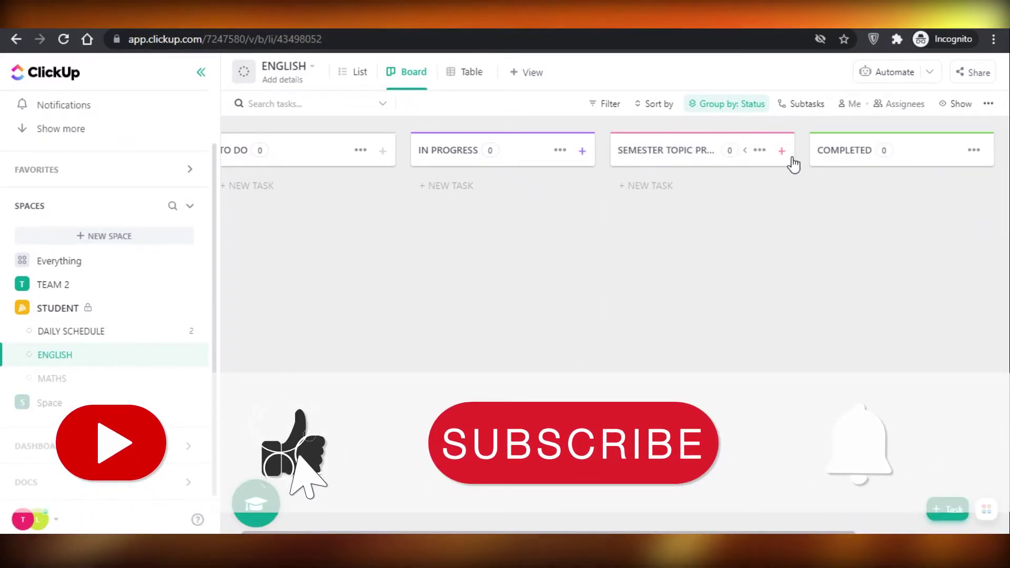
pyautogui.click(543, 152)
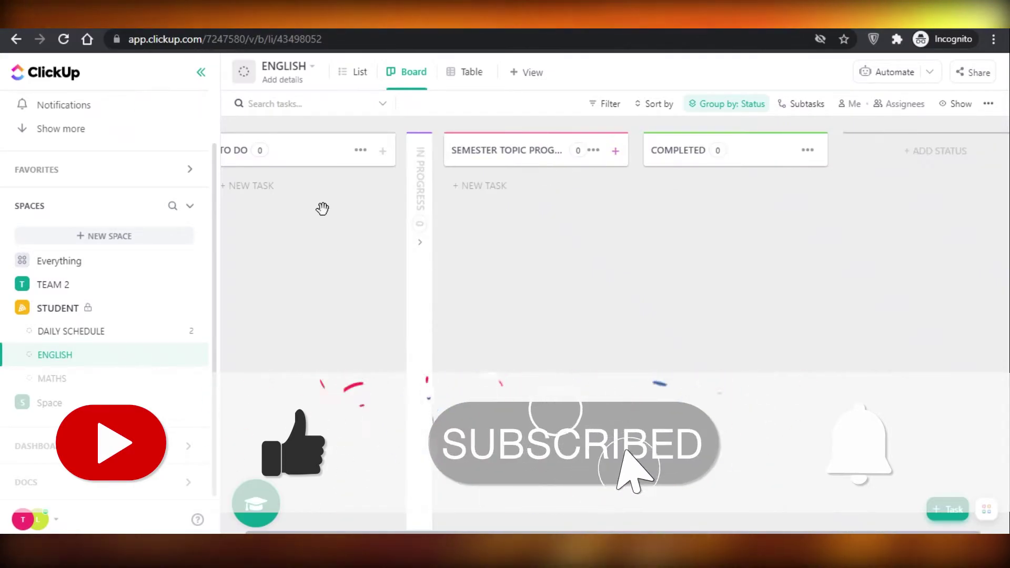
pyautogui.click(345, 150)
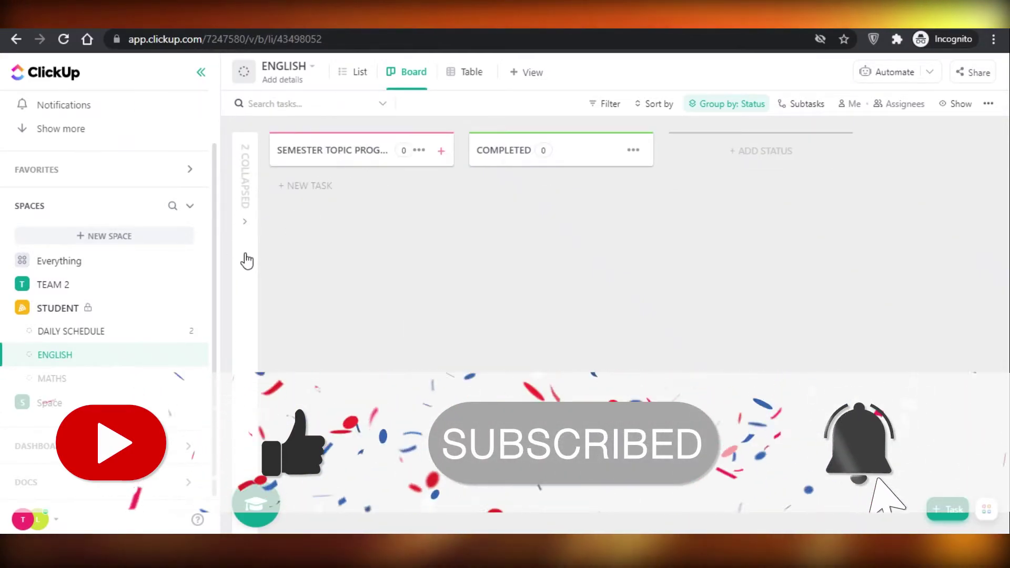
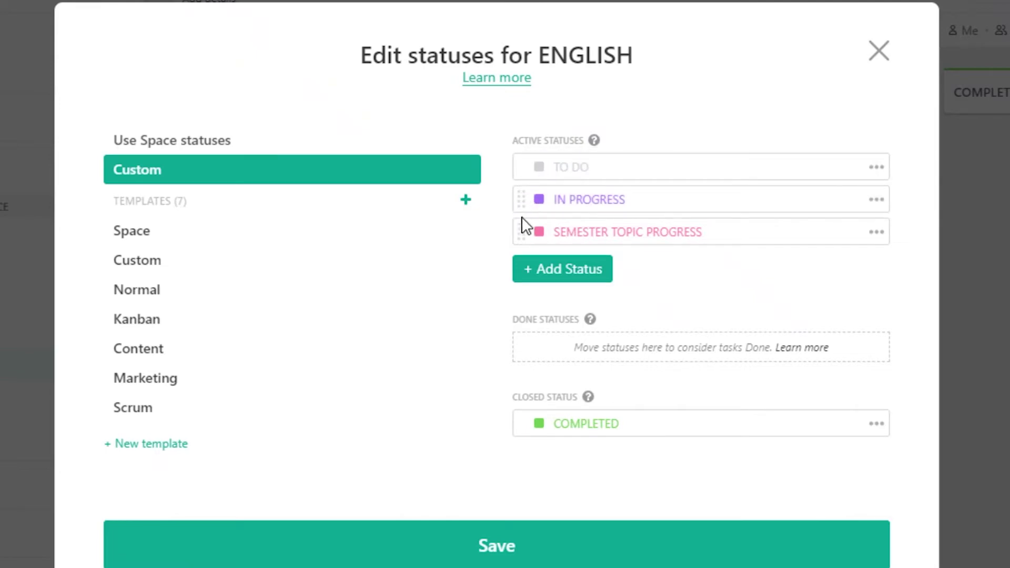
# Reorder the ENGLISH statuses so SEMESTER TOPIC PROGRESS comes before IN PROGRESS, and save the change
pyautogui.moveTo(531, 188); pyautogui.dragTo(530, 191)
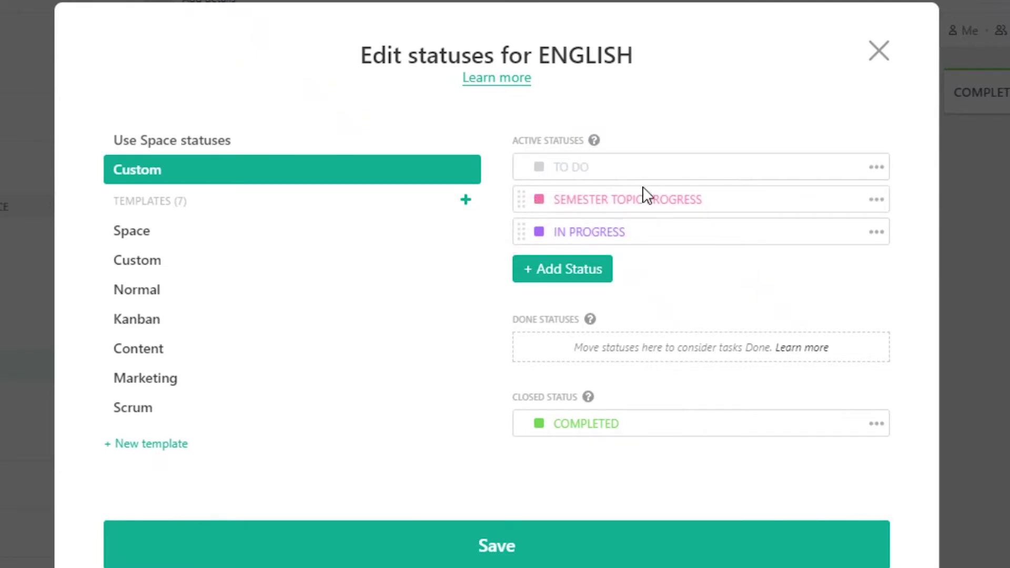
pyautogui.click(543, 552)
pyautogui.click(881, 54)
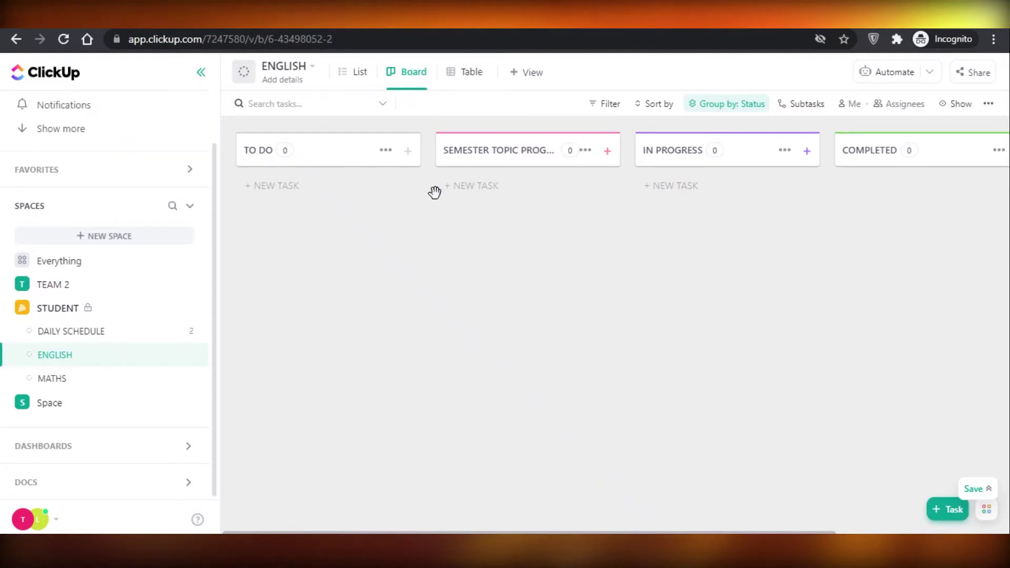
# Add tasks GRAMMAR, PUNCTUATION, READING, WRITING SKILLS and ESSAYS under SEMESTER TOPIC PROGRESS
pyautogui.click(478, 188)
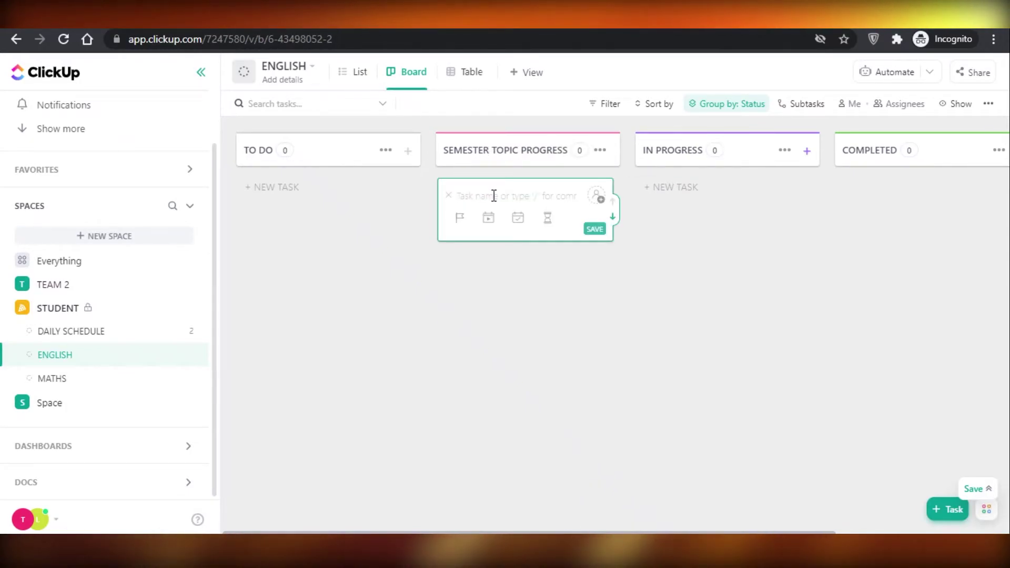
pyautogui.write('GRAMMAR')
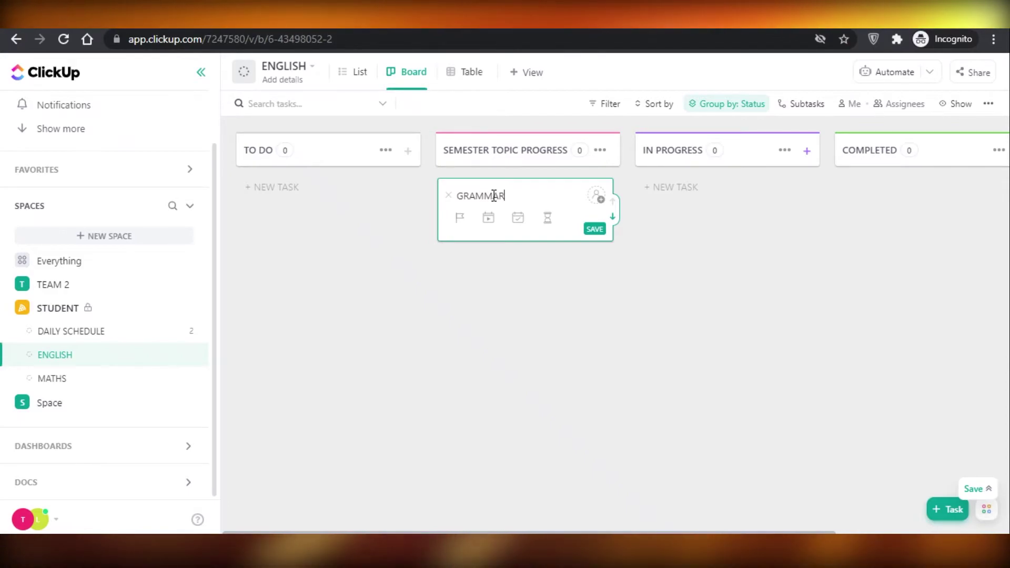
pyautogui.press('Return')
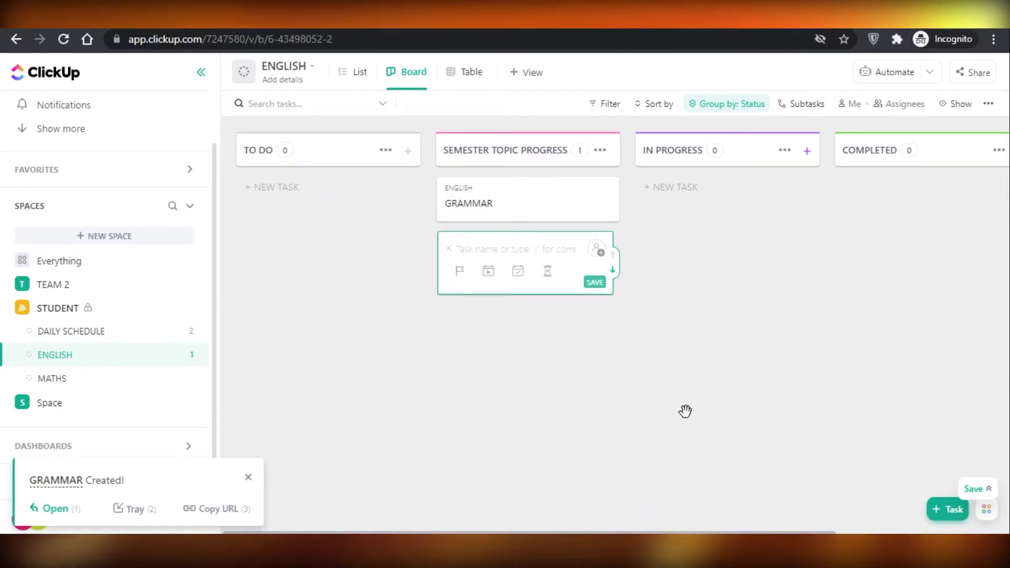
pyautogui.write('PUNCTUATION')
pyautogui.press('Return')
pyautogui.write('READING')
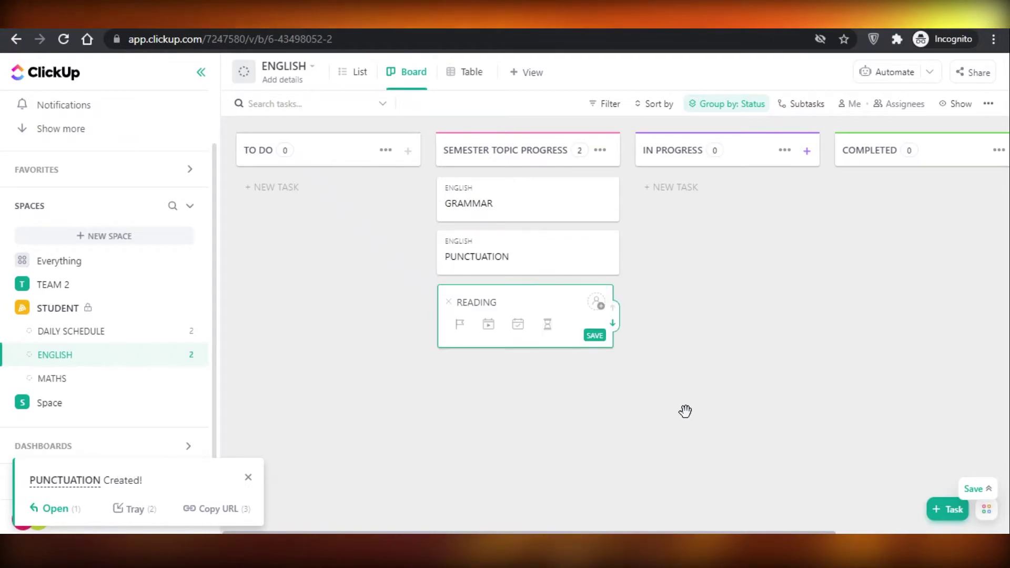
pyautogui.press('Return')
pyautogui.write('WRITING SKI')
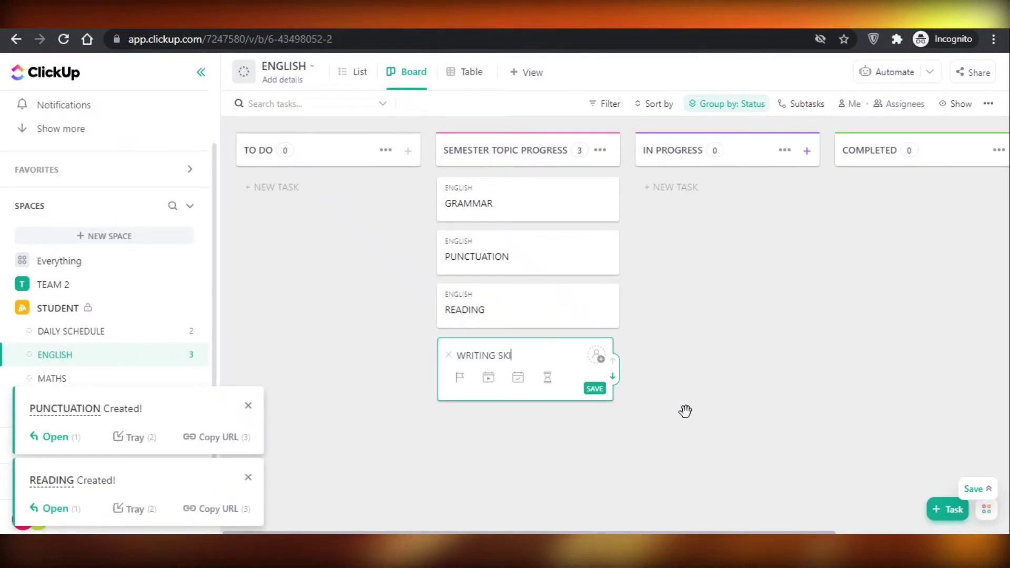
pyautogui.write('LLS')
pyautogui.press('Return')
pyautogui.write('ESSAYS')
pyautogui.press('Return')
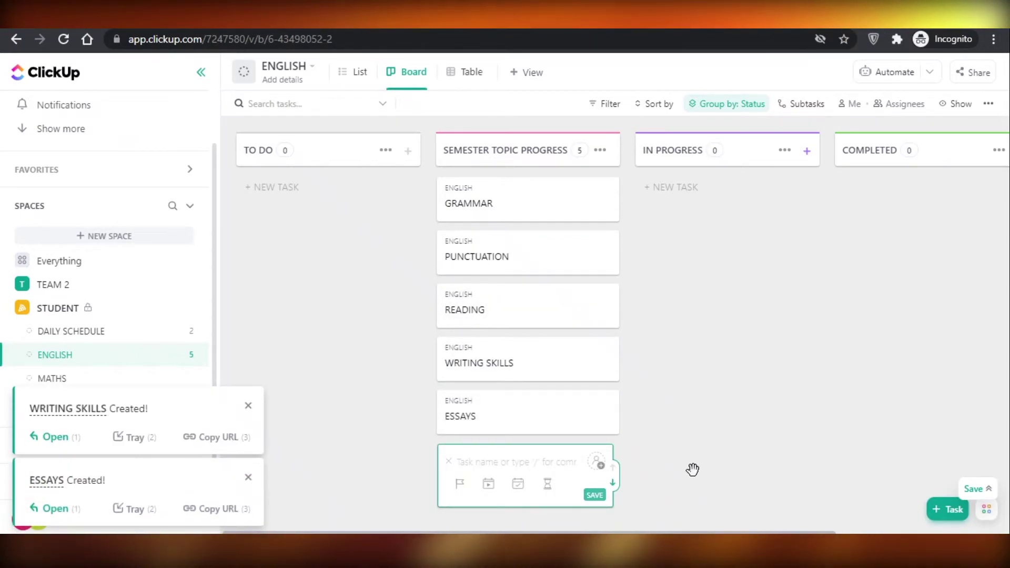
pyautogui.click(692, 469)
# Open the GRAMMAR task and add the subtasks TENSE, VERBS and VERBAL COMM
pyautogui.click(487, 186)
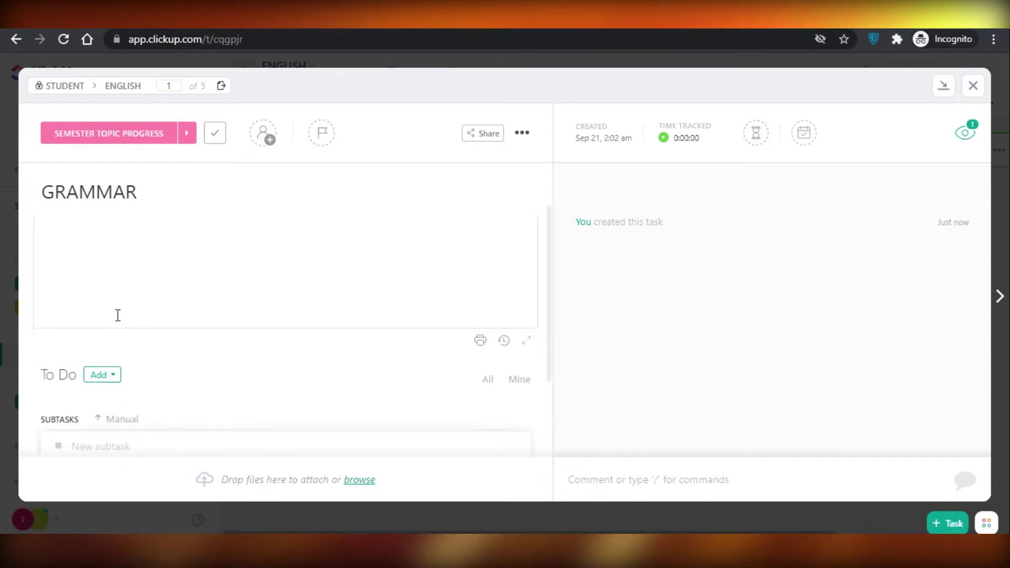
pyautogui.click(118, 315)
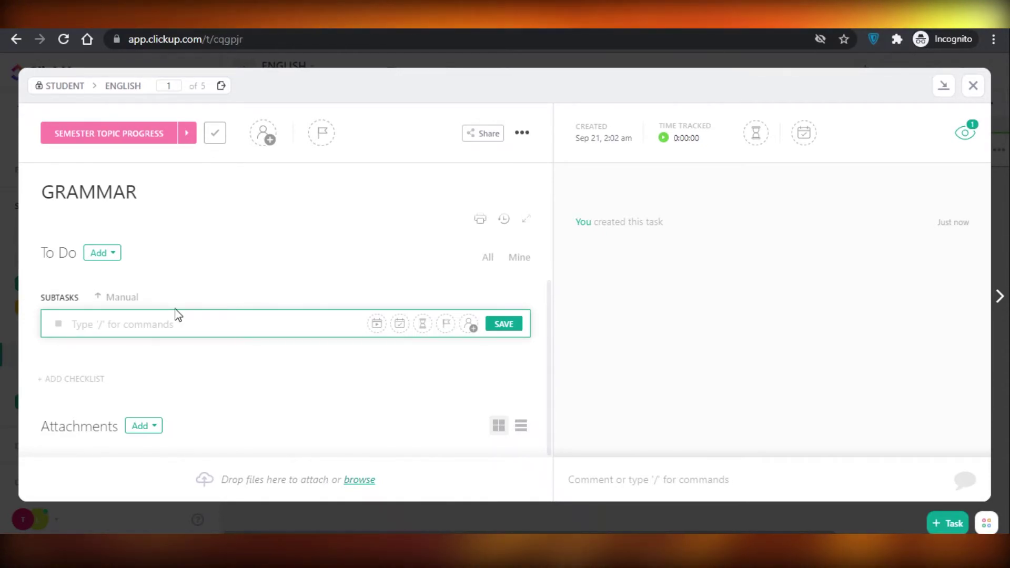
pyautogui.write('TENSE')
pyautogui.press('Return')
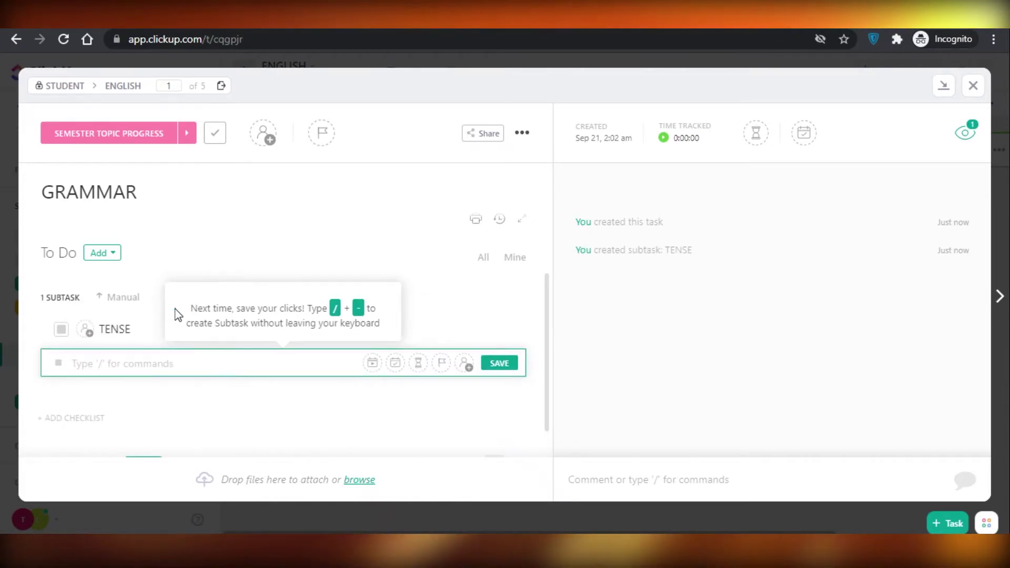
pyautogui.write('V')
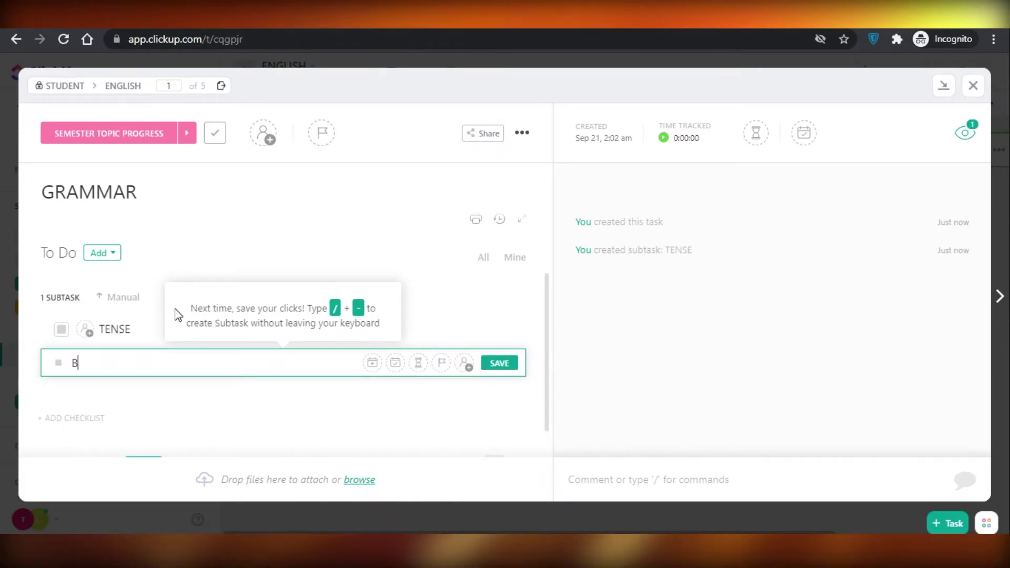
pyautogui.write('ERBS')
pyautogui.press('Return')
pyautogui.write('VERBAL COMM')
pyautogui.press('Return')
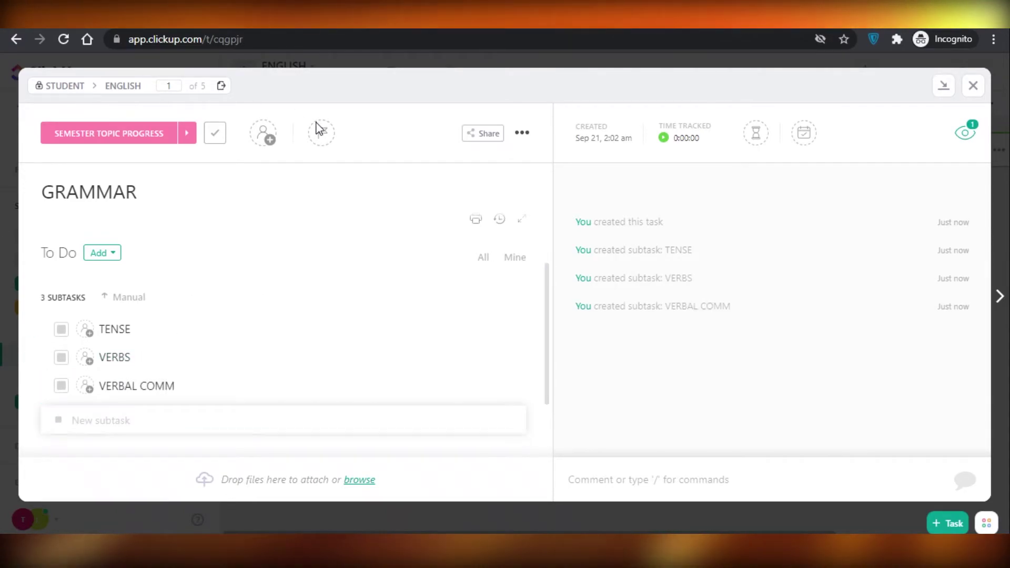
# Set the TENSE subtask's status to COMPLETED and look at the status choices for VERBS
pyautogui.click(61, 330)
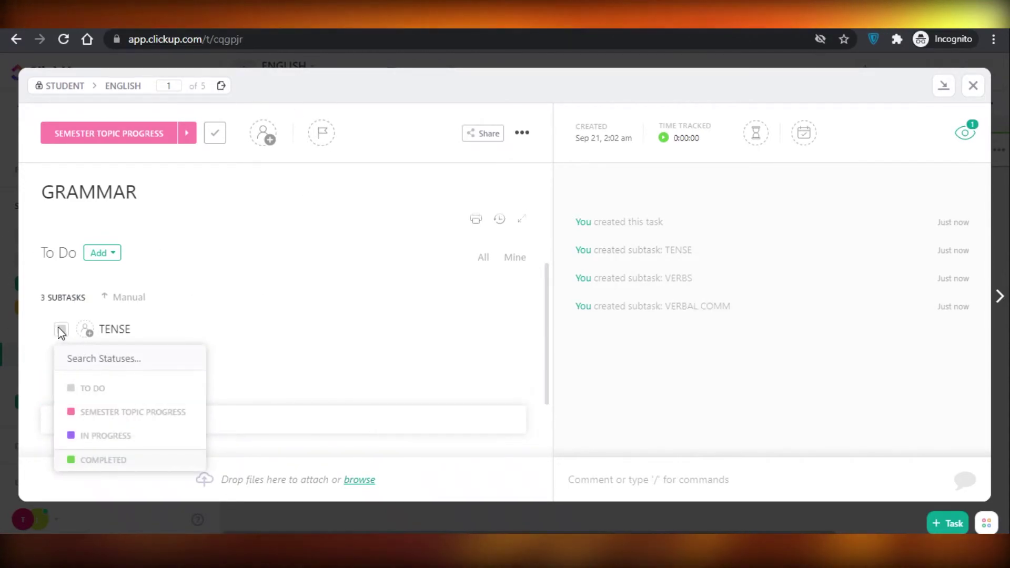
pyautogui.click(99, 459)
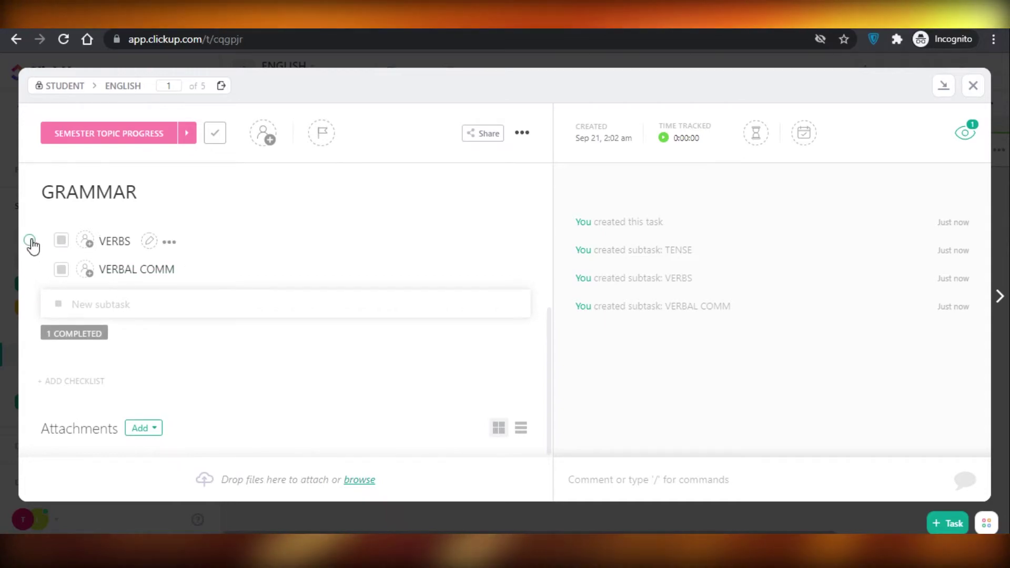
pyautogui.click(61, 240)
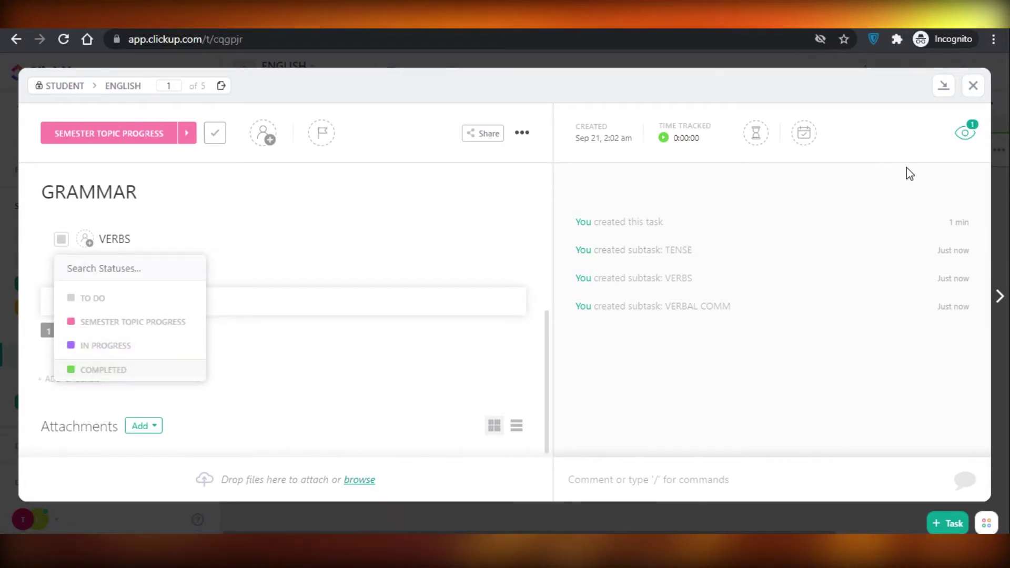
pyautogui.press('Escape')
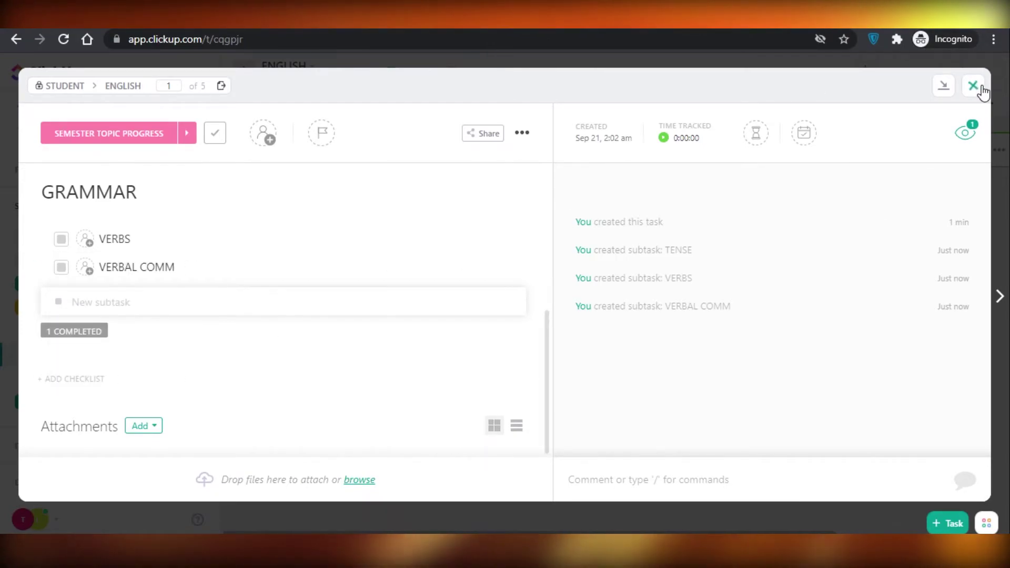
# Close the GRAMMAR task and look over the task cards and status columns on the ENGLISH board
pyautogui.click(981, 91)
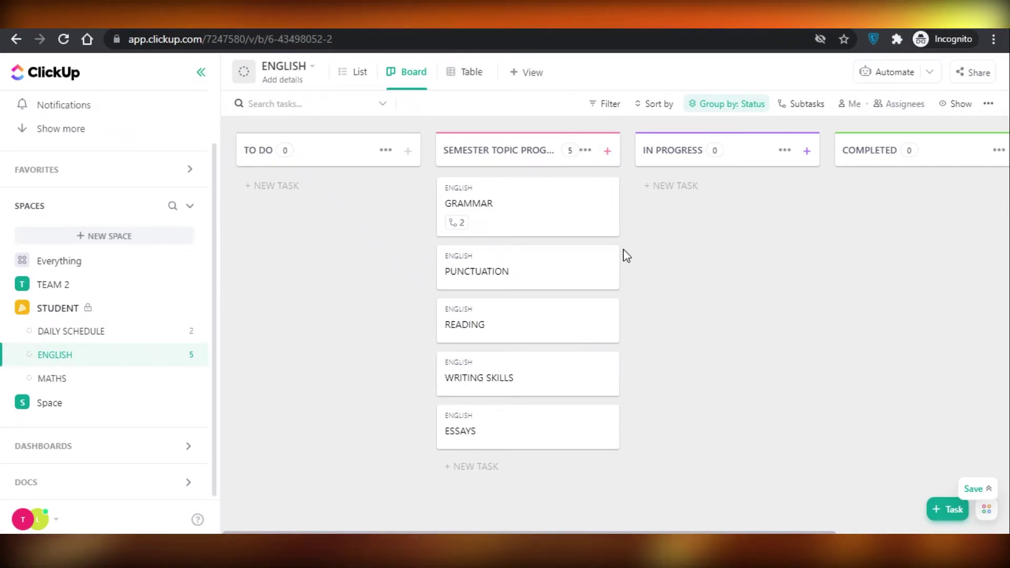
pyautogui.moveTo(600, 274)
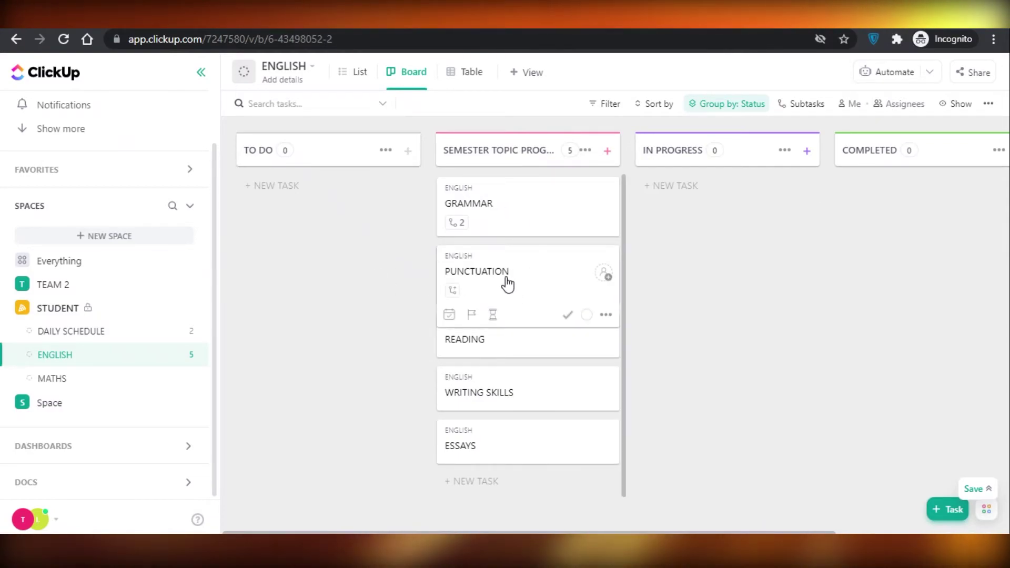
pyautogui.scroll(-1, 592, 274)
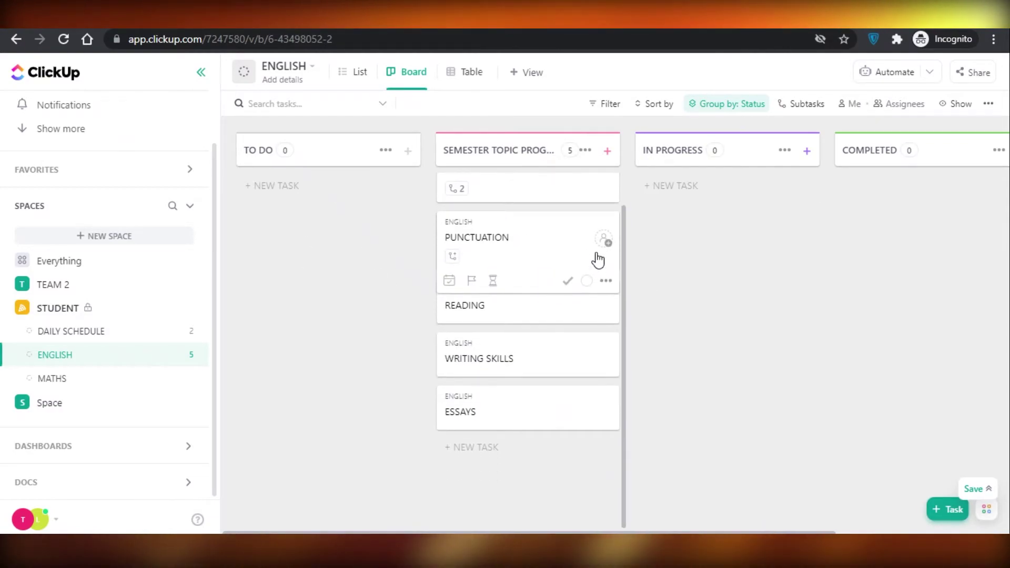
pyautogui.scroll(1, 598, 260)
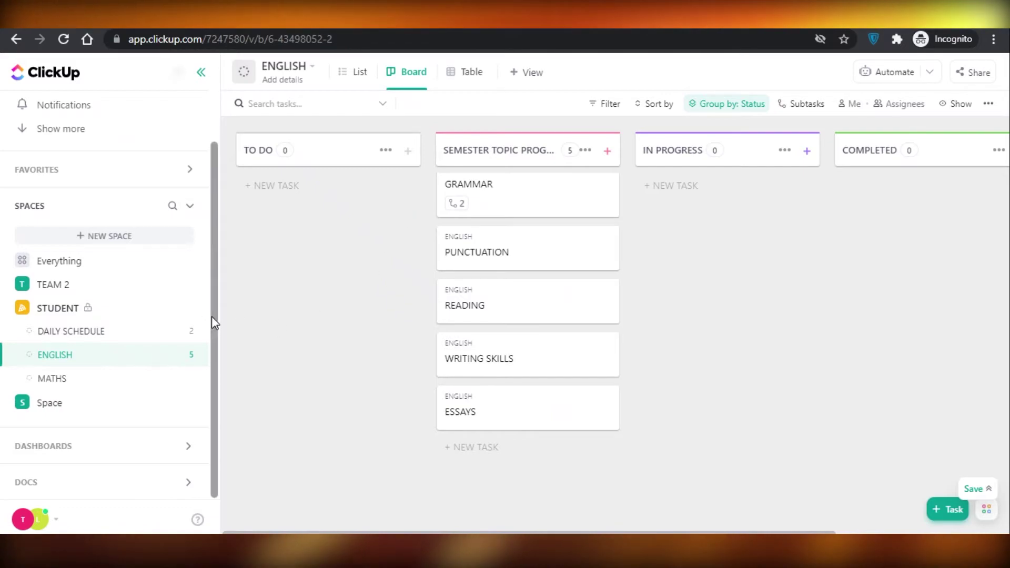
pyautogui.scroll(-1, 498, 295)
pyautogui.scroll(1, 498, 263)
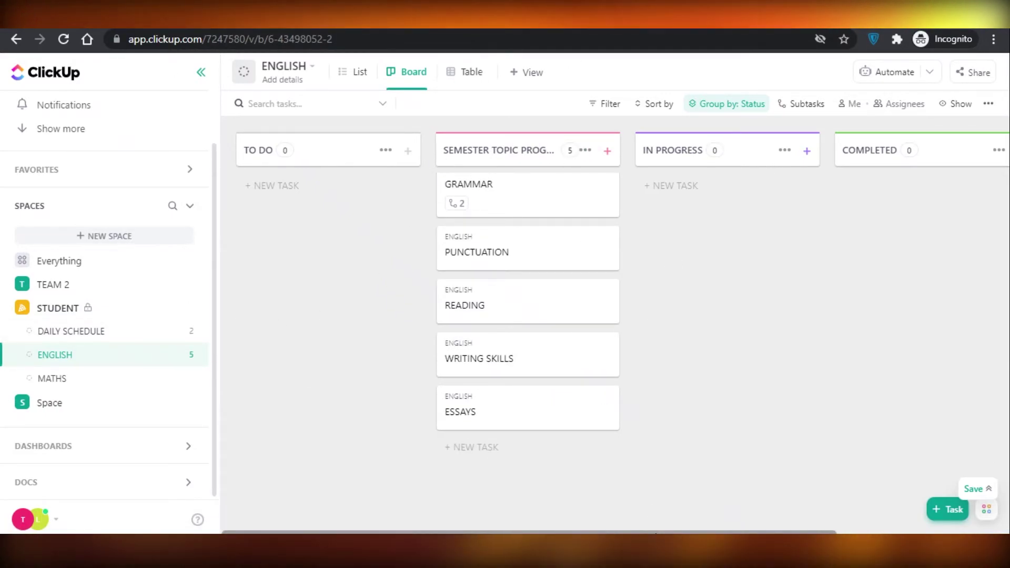
pyautogui.hscroll(3, 860, 520)
pyautogui.hscroll(-3, 543, 188)
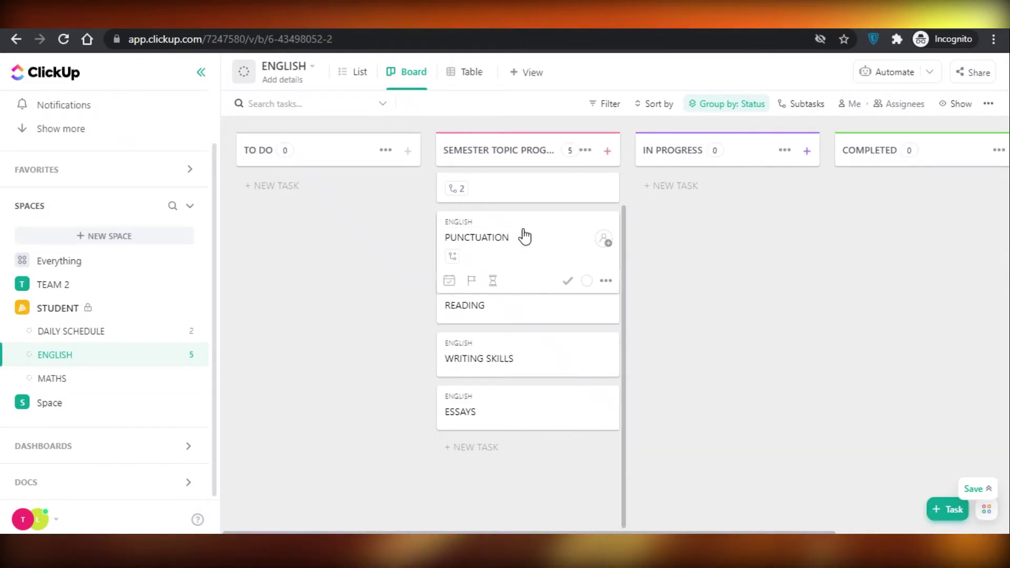
# Change the PUNCTUATION task's status to IN PROGRESS and return to the ENGLISH board
pyautogui.click(500, 194)
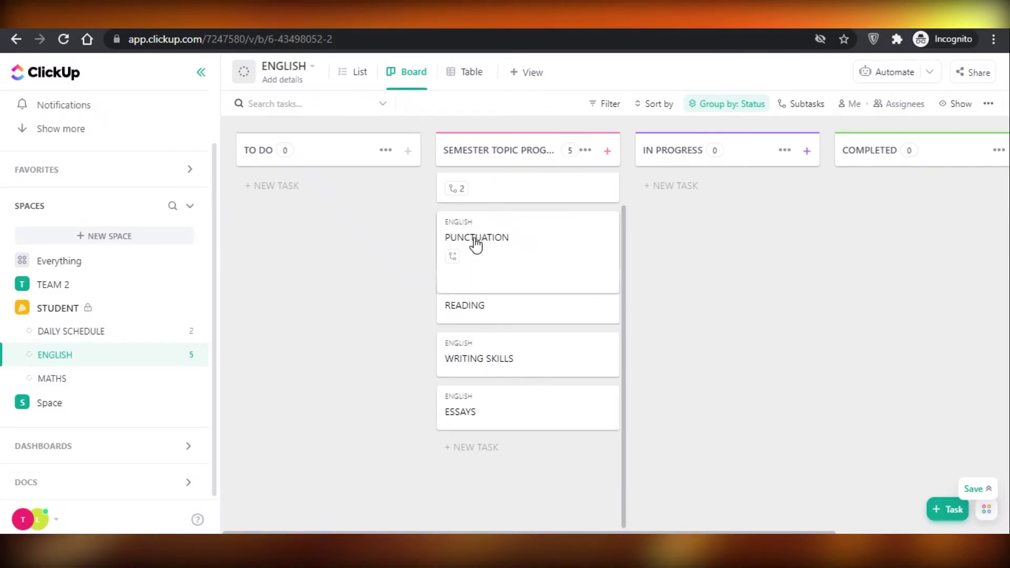
pyautogui.moveTo(473, 243); pyautogui.dragTo(563, 243)
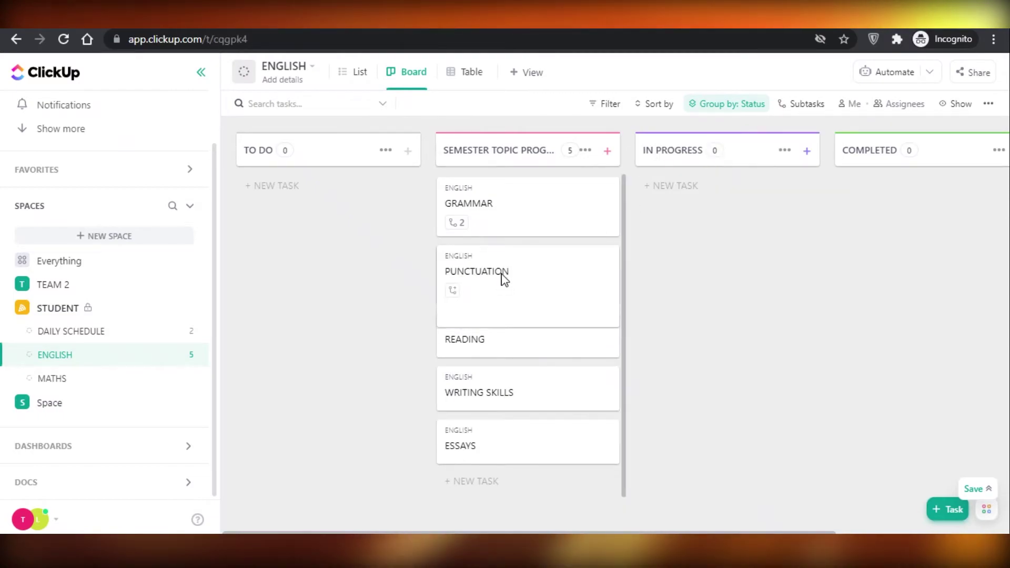
pyautogui.click(500, 278)
pyautogui.click(189, 134)
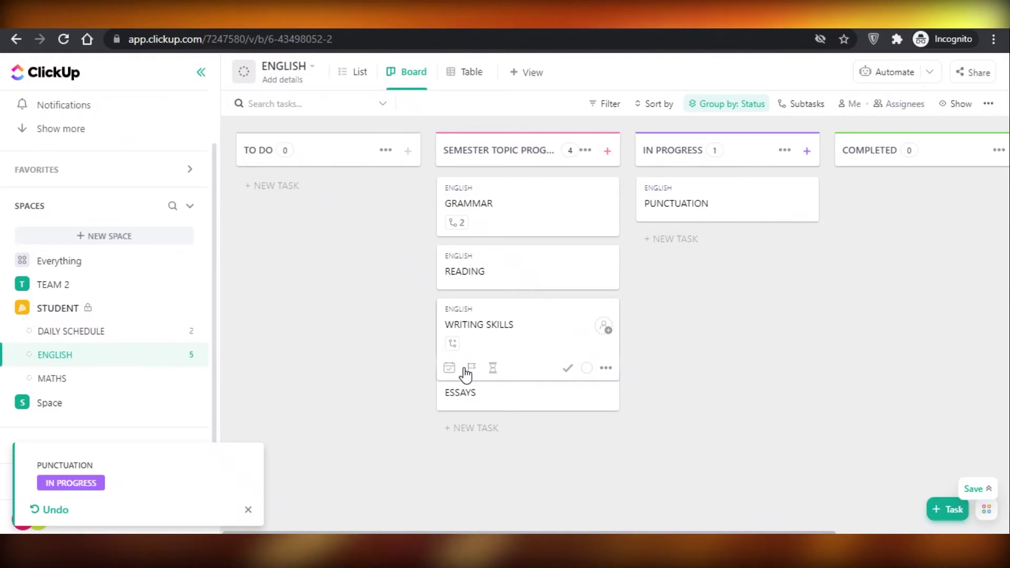
pyautogui.click(500, 378)
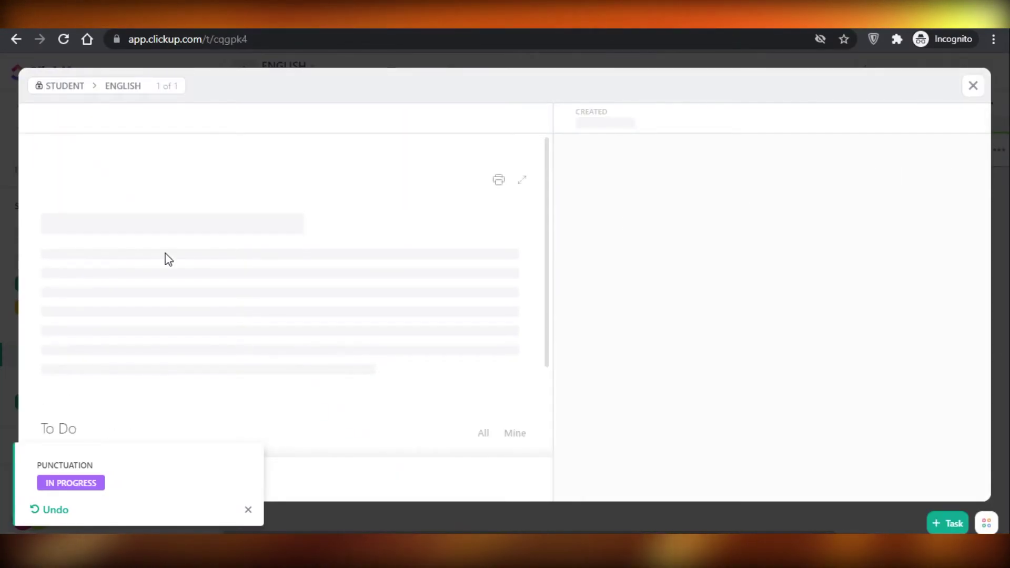
pyautogui.click(973, 85)
# Open the GRAMMAR task, set its VERBS subtask to IN PROGRESS, and close the task
pyautogui.click(483, 218)
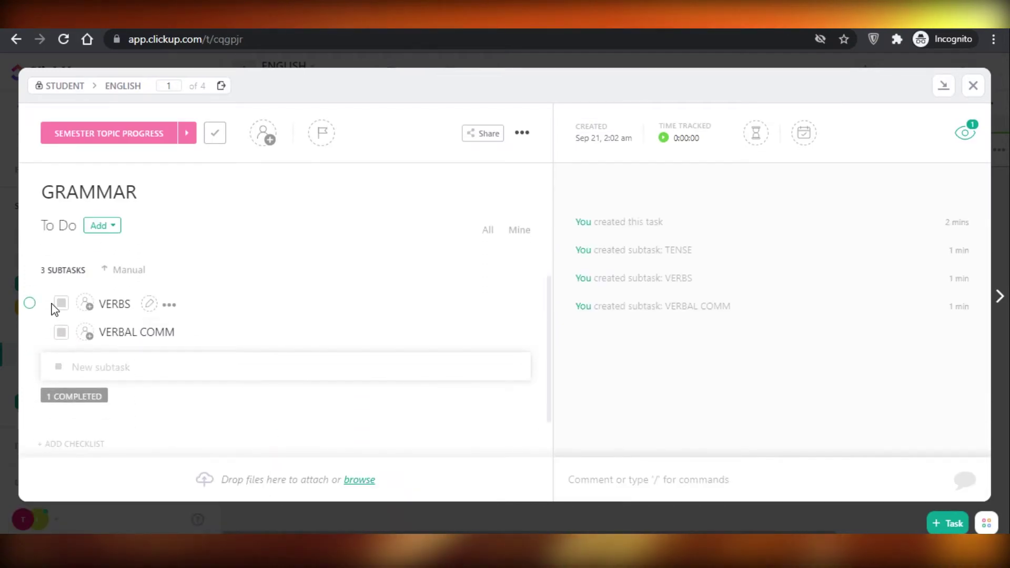
pyautogui.click(61, 305)
pyautogui.click(69, 409)
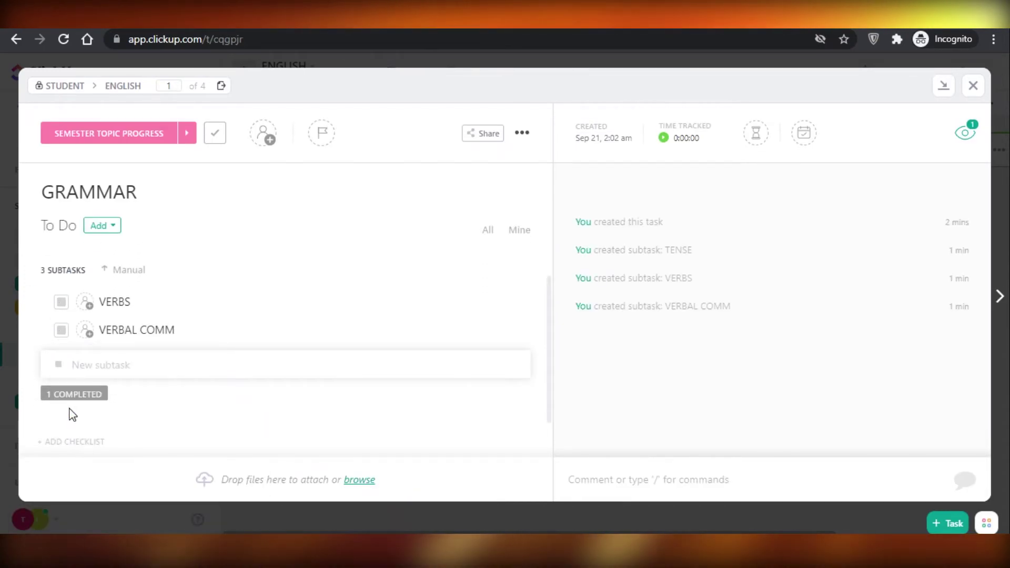
pyautogui.click(167, 302)
pyautogui.click(847, 137)
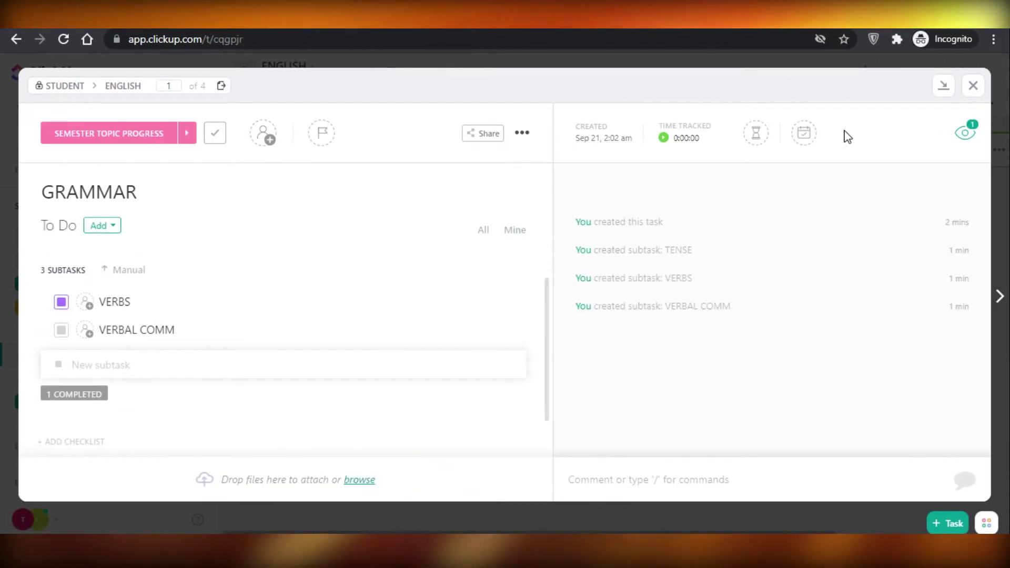
pyautogui.click(973, 85)
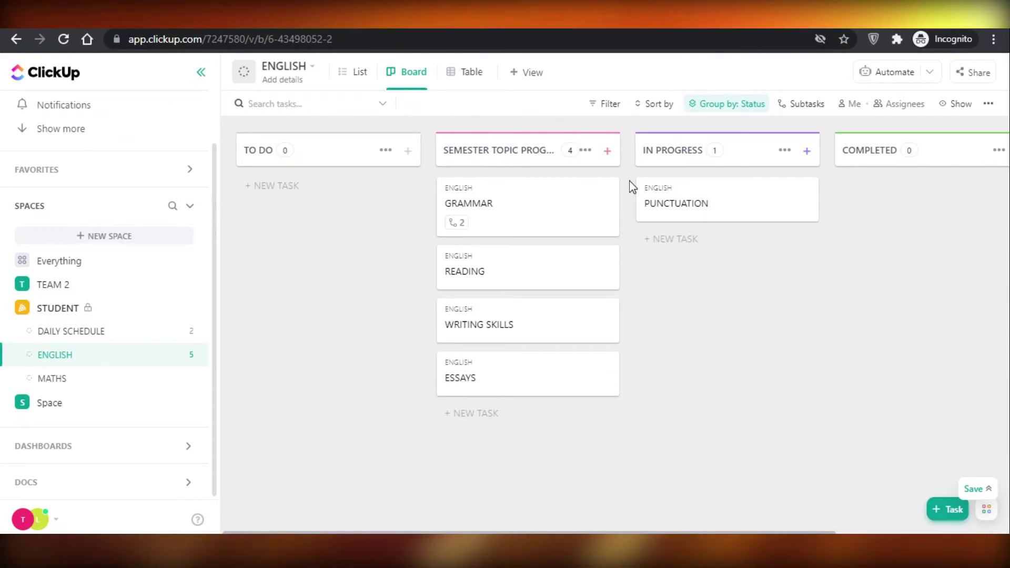
pyautogui.click(713, 108)
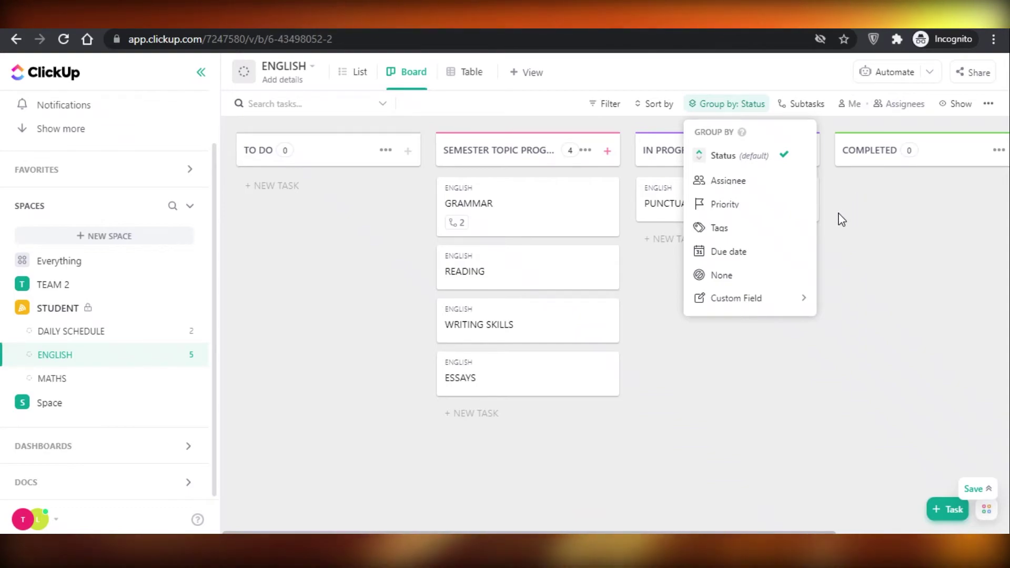
pyautogui.click(825, 232)
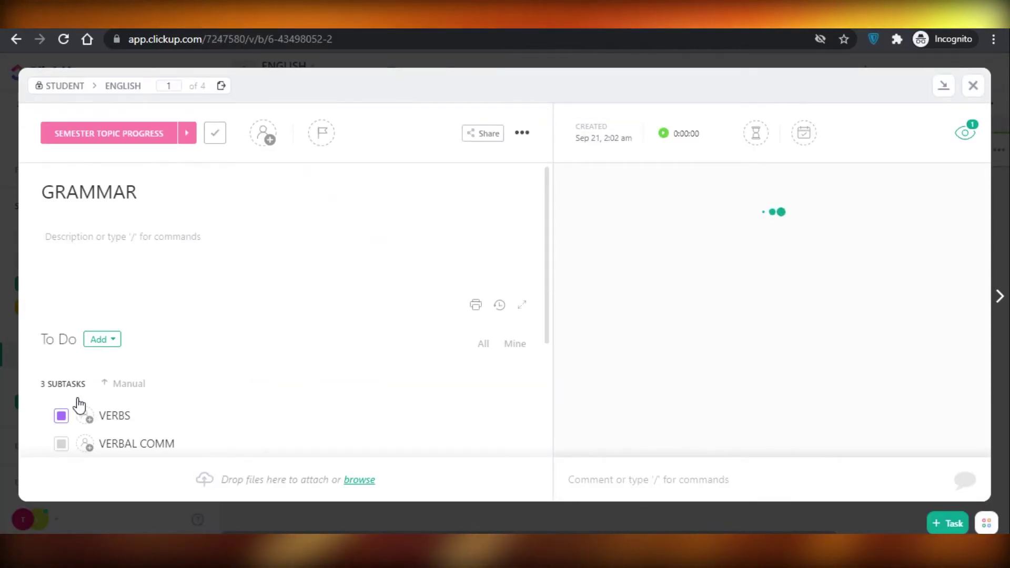
pyautogui.press('Escape')
pyautogui.click(132, 238)
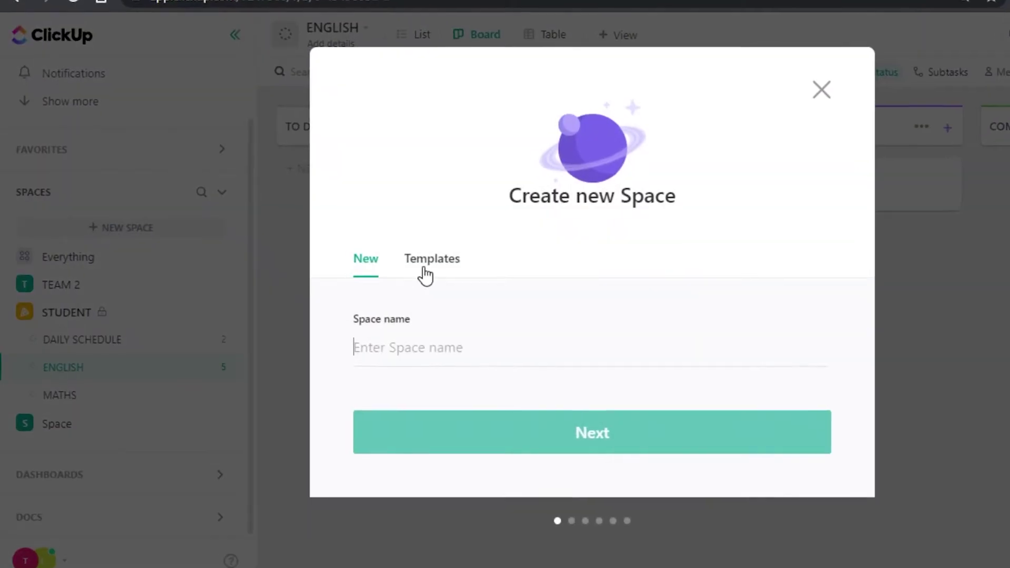
pyautogui.press('Escape')
# Create a new list named FINALS PREP in the STUDENT space
pyautogui.click(221, 311)
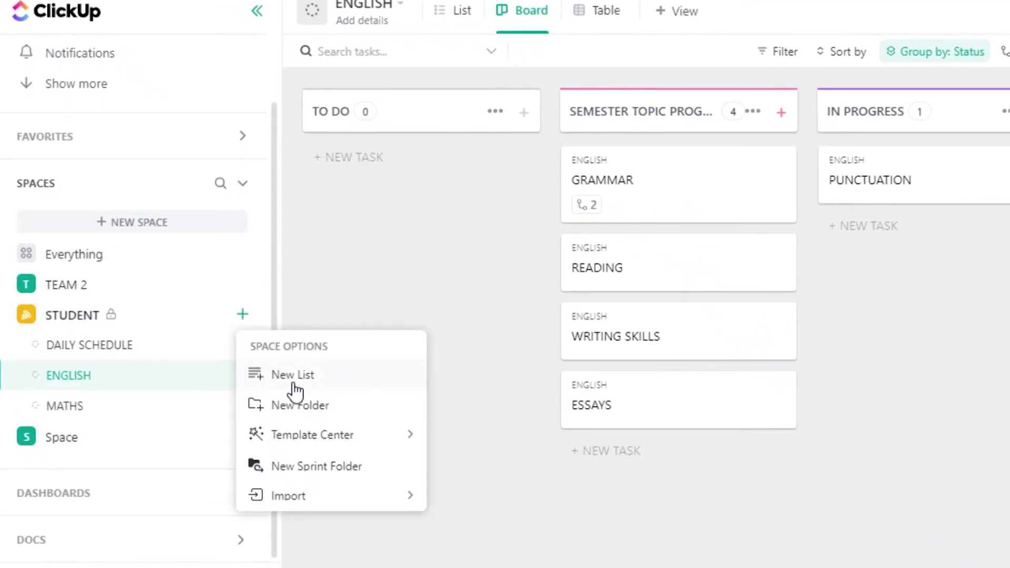
pyautogui.click(294, 384)
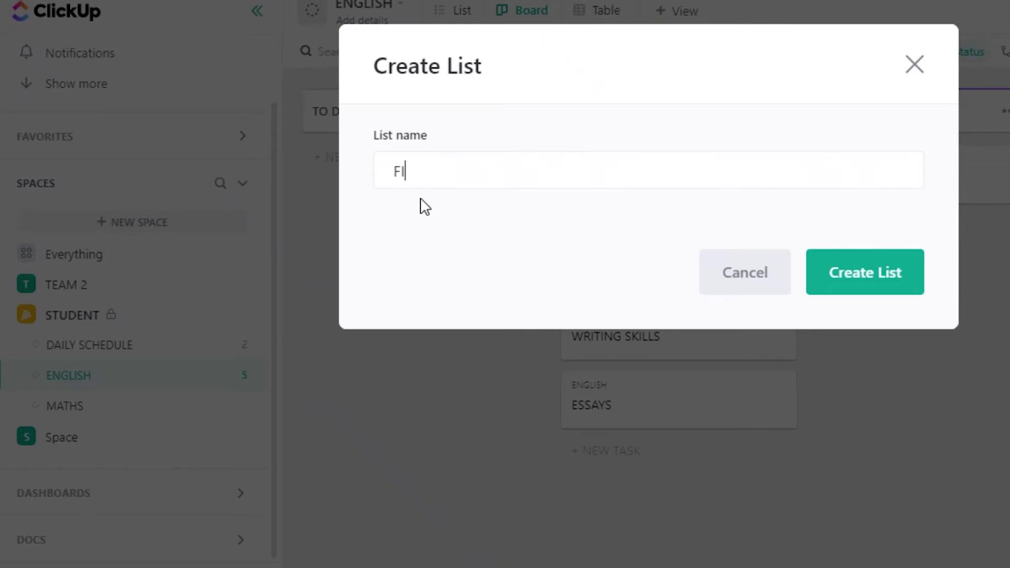
pyautogui.write('FINALS PREP')
pyautogui.press('Return')
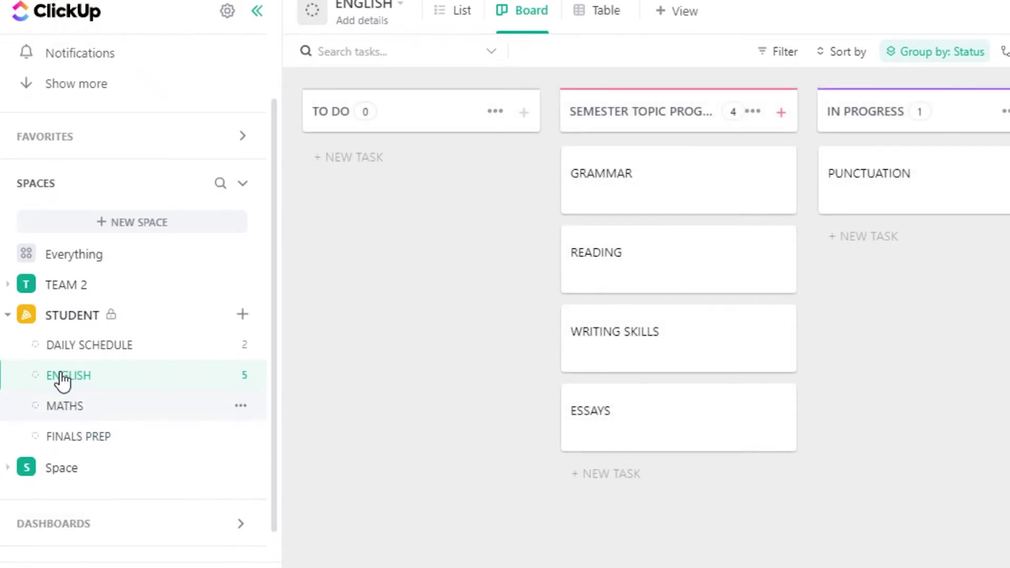
# Duplicate the ENGLISH list with everything copied into the STUDENT space, searching for FINALS PREP as the location
pyautogui.click(213, 378)
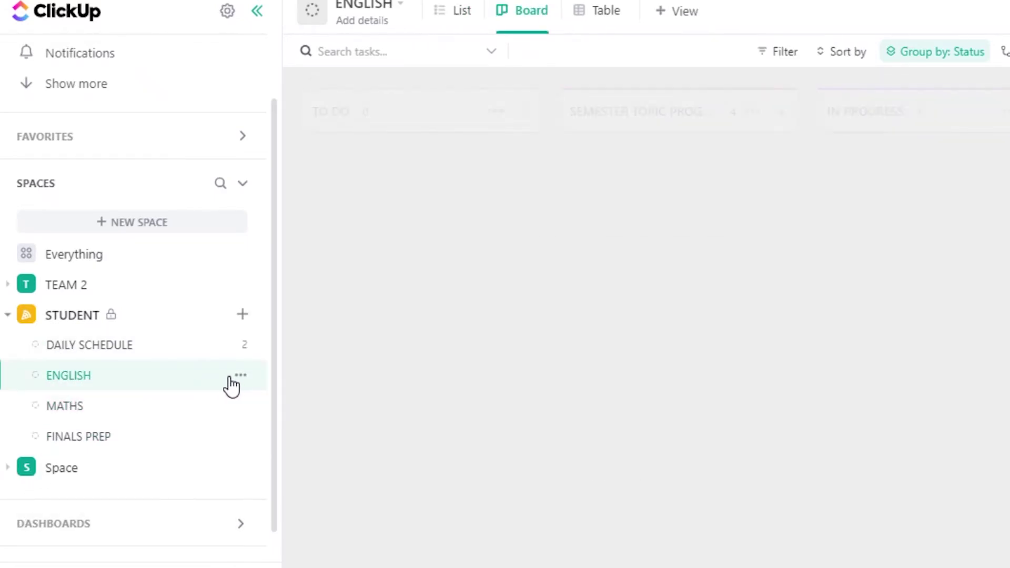
pyautogui.click(241, 375)
pyautogui.click(266, 514)
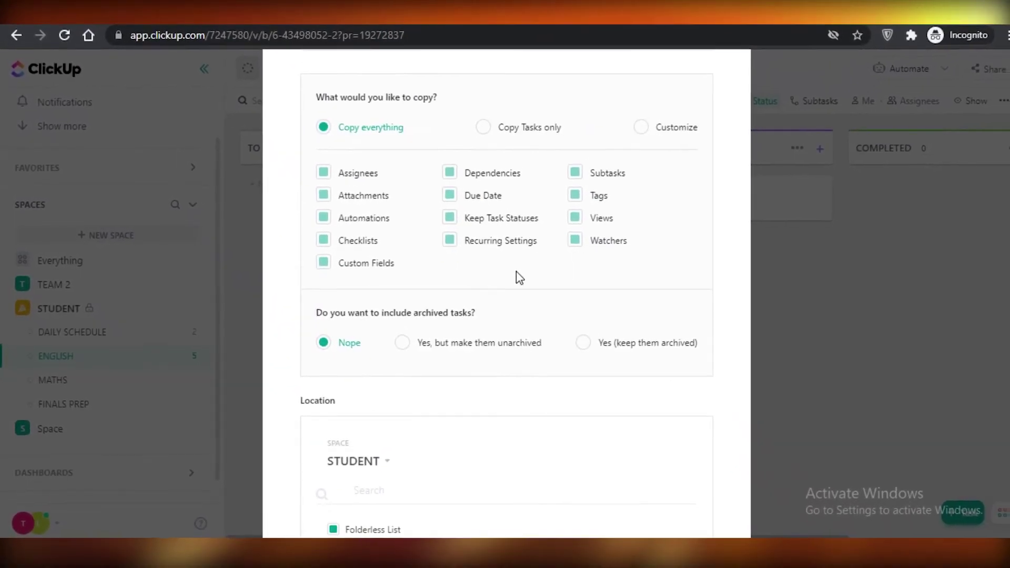
pyautogui.scroll(3, 561, 259)
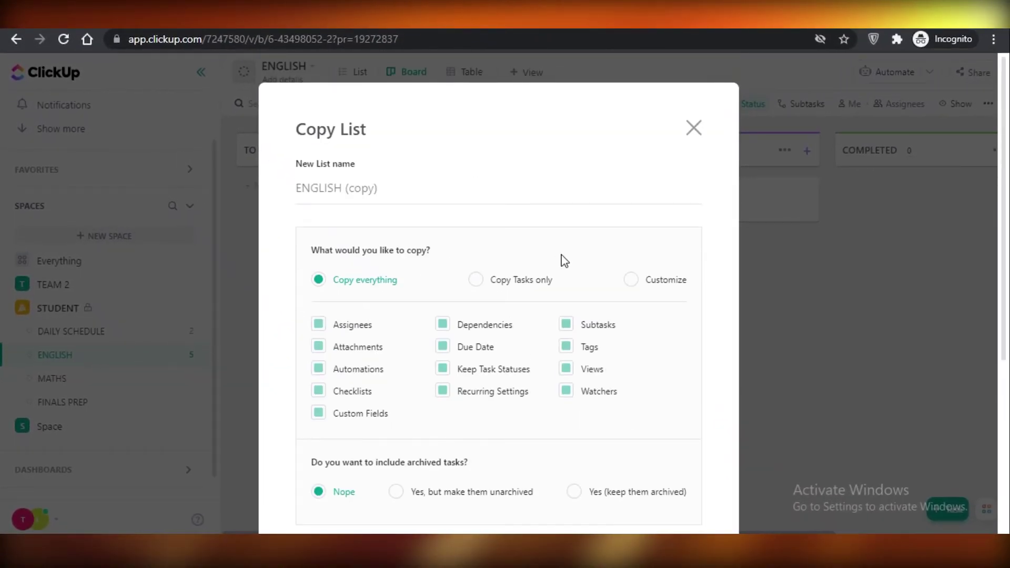
pyautogui.scroll(-5, 373, 313)
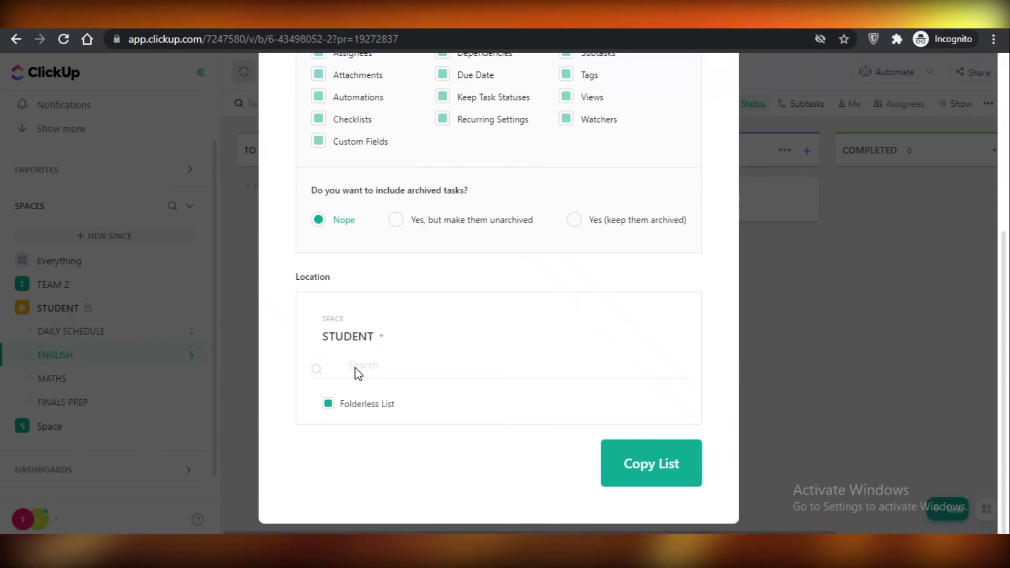
pyautogui.click(377, 369)
pyautogui.write('F')
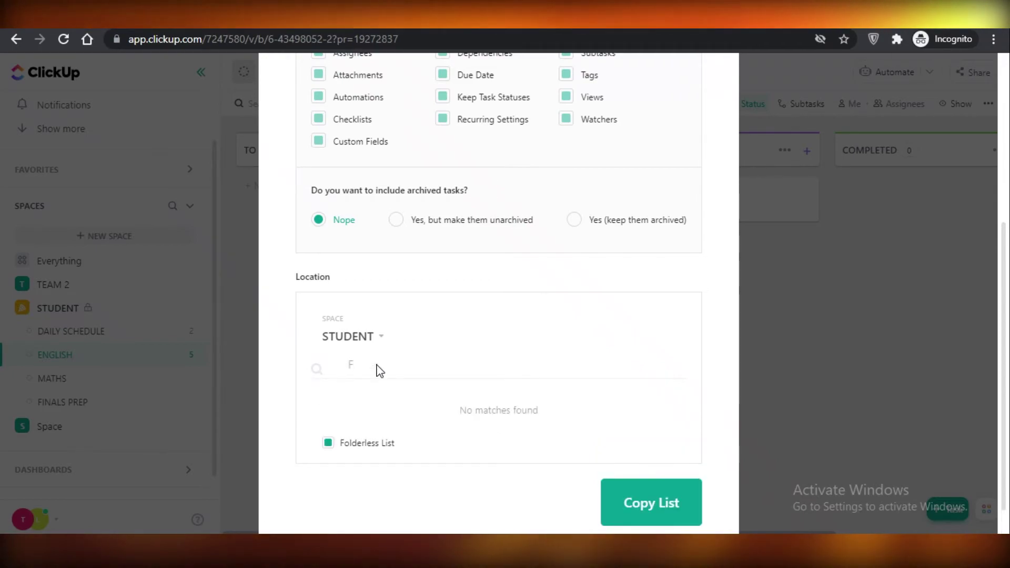
pyautogui.write('INALS')
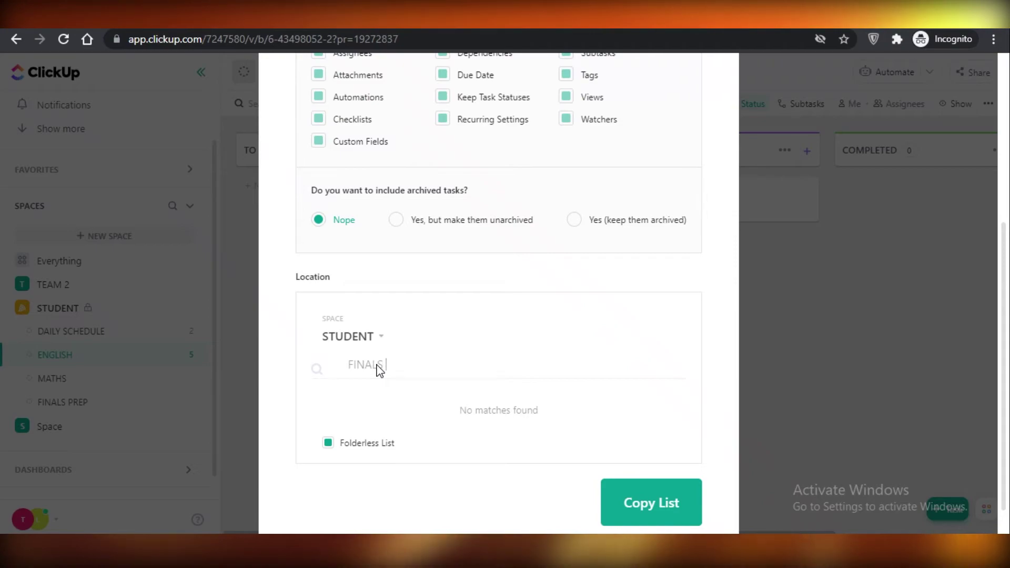
pyautogui.write(' PREP')
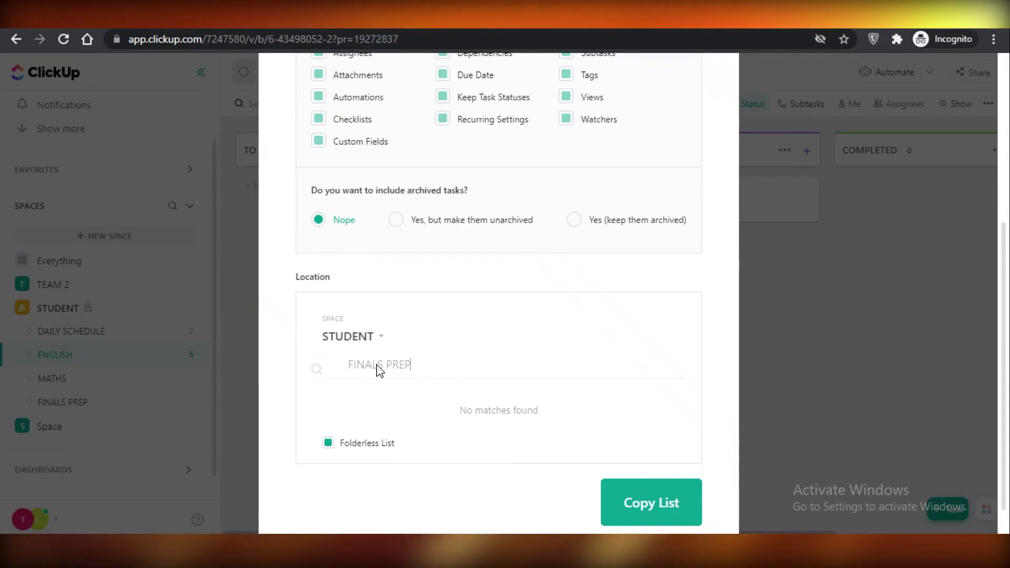
pyautogui.press('Return')
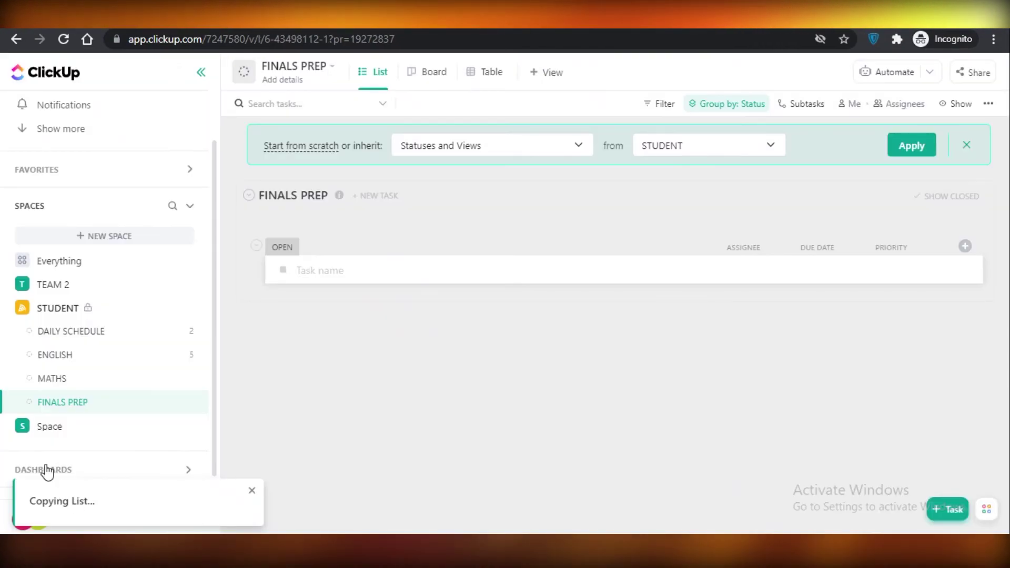
# Open the duplicated ENGLISH (copy) list in the STUDENT space
pyautogui.click(60, 370)
pyautogui.click(68, 331)
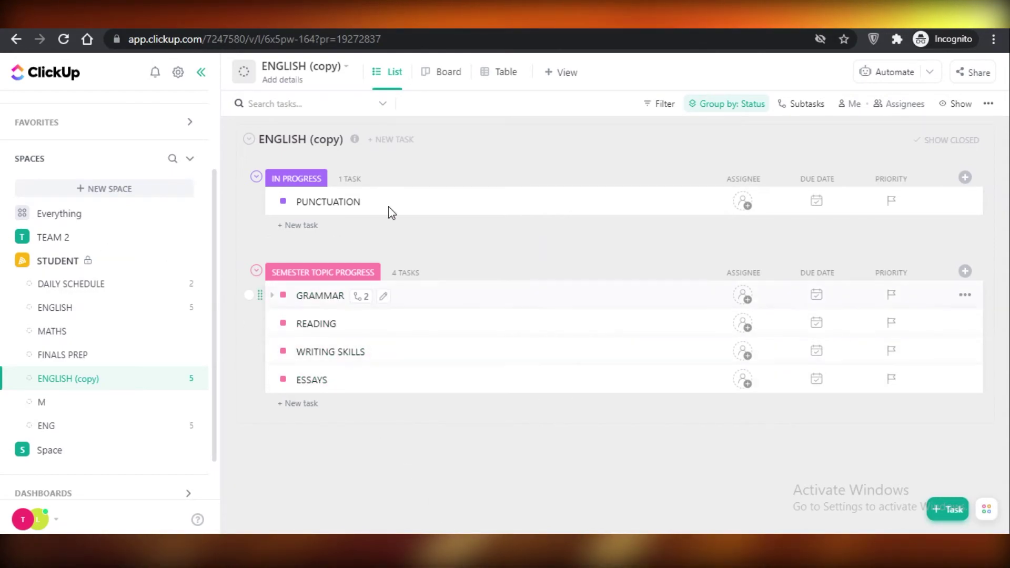
pyautogui.click(87, 379)
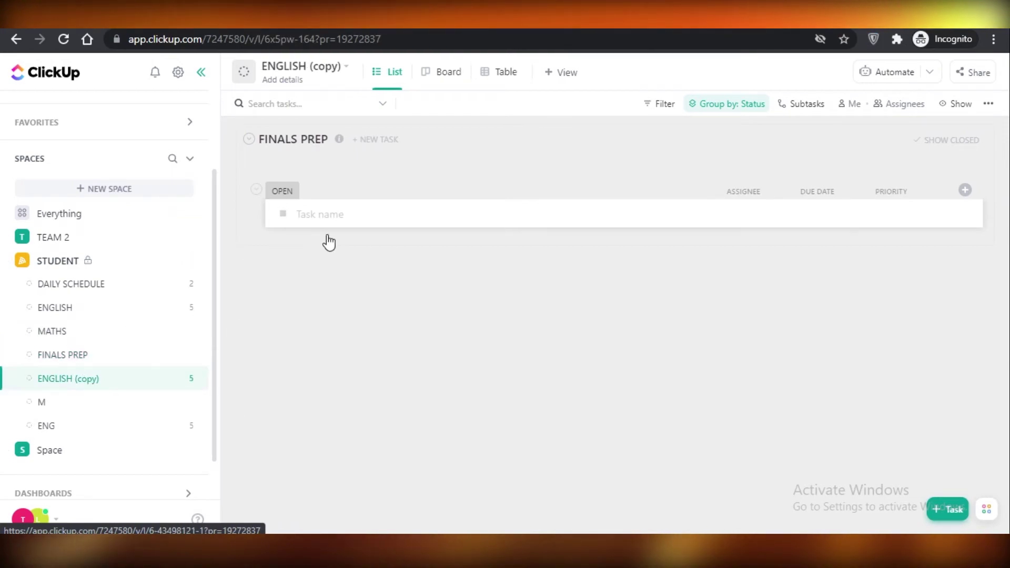
# Rename the ENGLISH (copy) list as FINALS and show it as a board
pyautogui.click(346, 66)
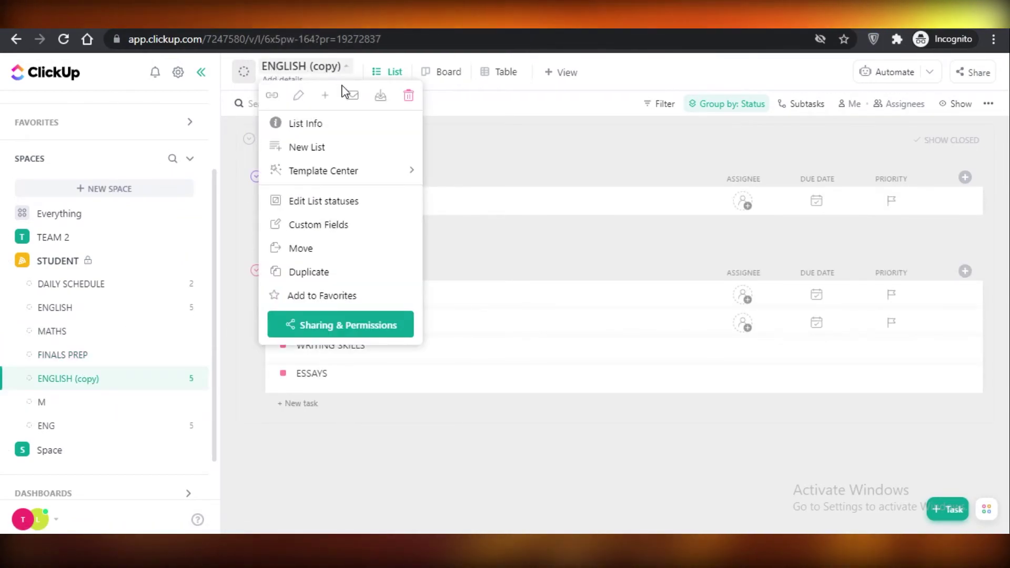
pyautogui.click(489, 191)
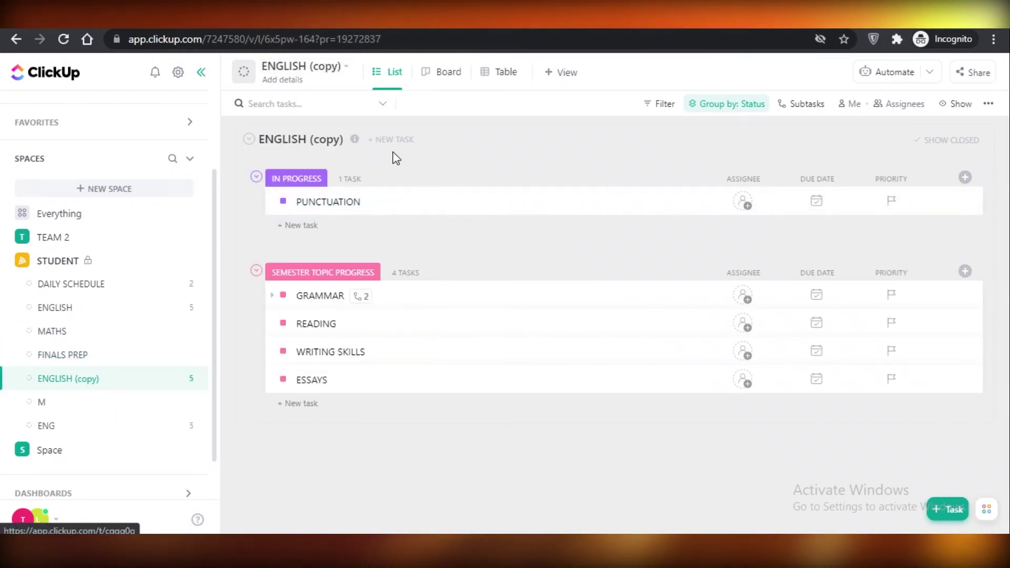
pyautogui.click(297, 66)
pyautogui.click(299, 96)
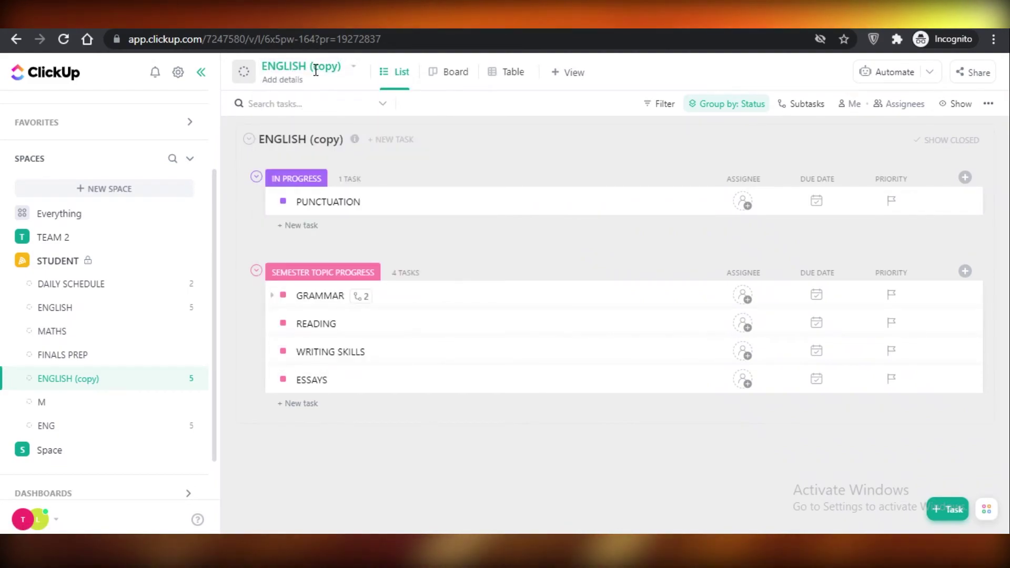
pyautogui.hotkey('ctrl', 'a')
pyautogui.write('FINALS')
pyautogui.press('Return')
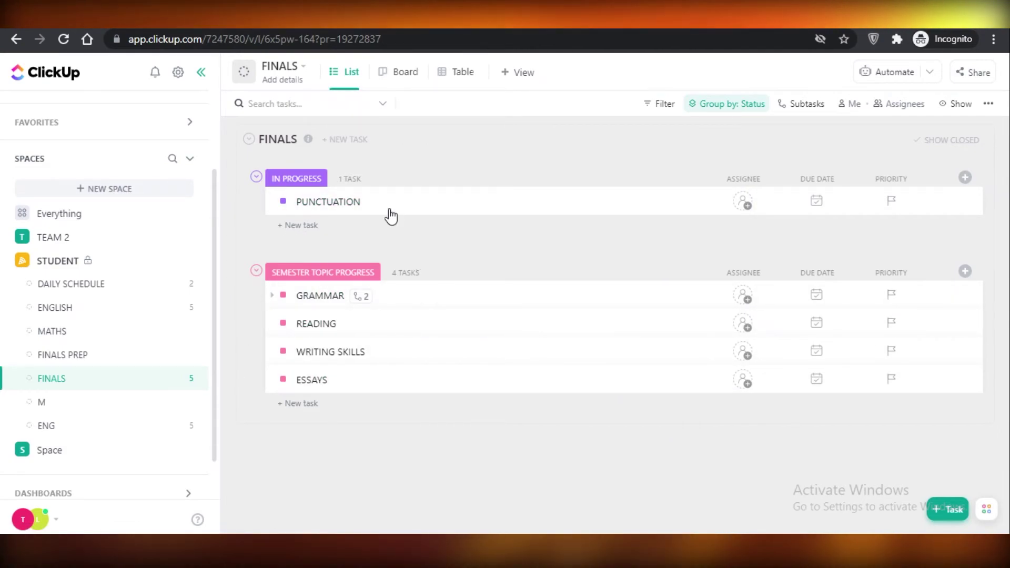
pyautogui.click(405, 72)
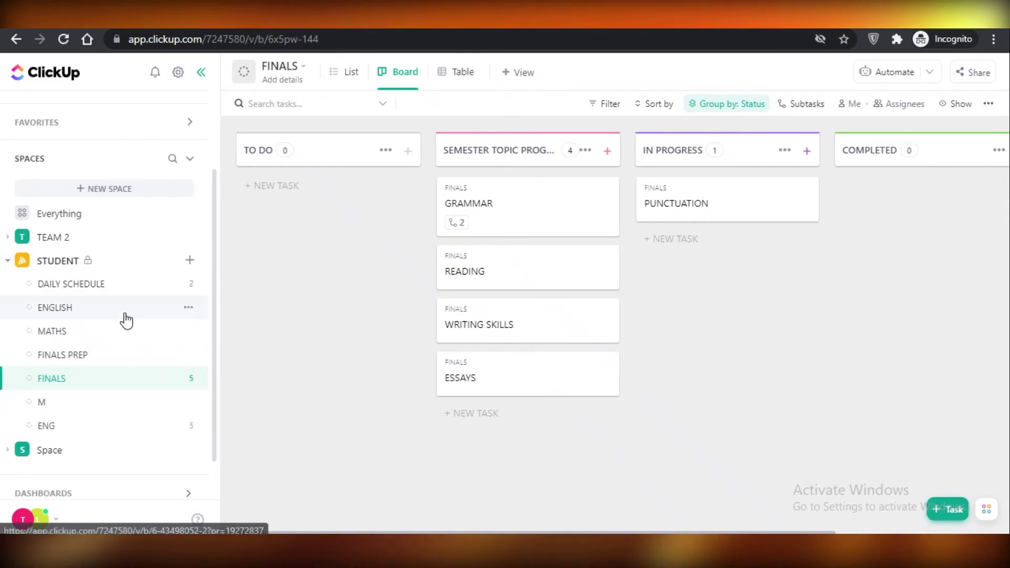
# Start duplicating the ENGLISH list and include its archived tasks with the option to make them unarchived
pyautogui.click(188, 308)
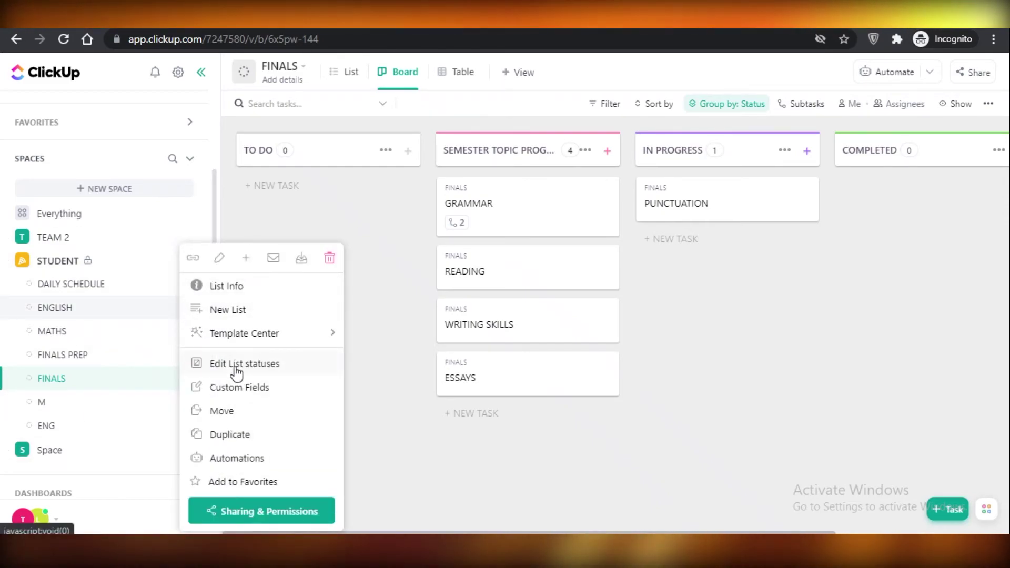
pyautogui.click(241, 437)
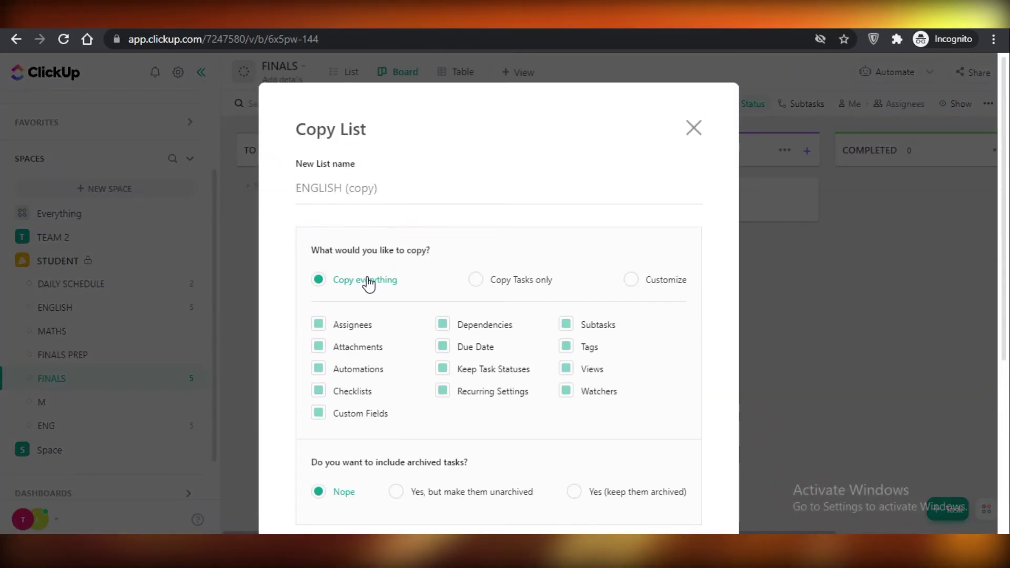
pyautogui.scroll(-5, 383, 289)
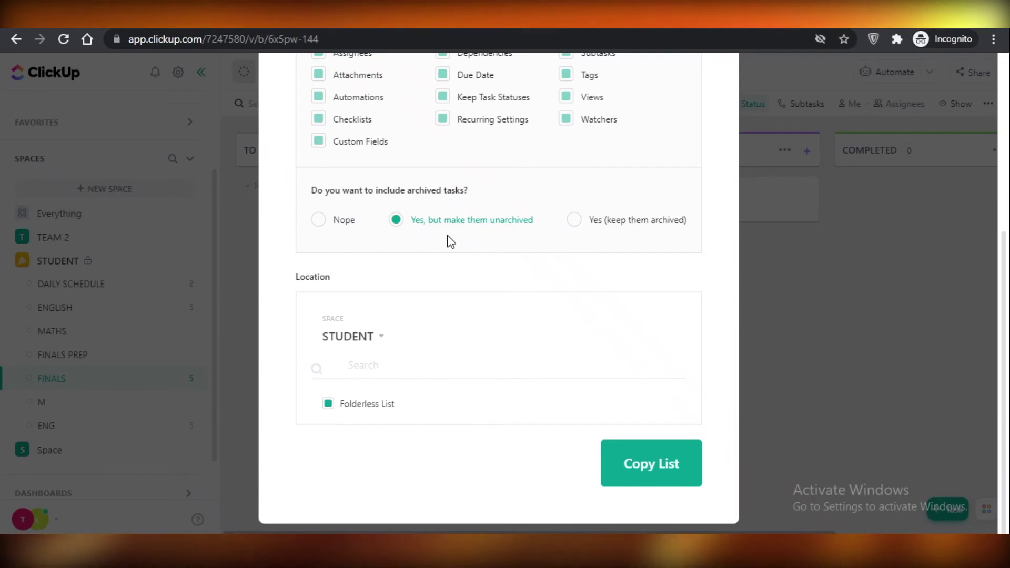
pyautogui.scroll(5, 452, 176)
pyautogui.scroll(-4, 479, 163)
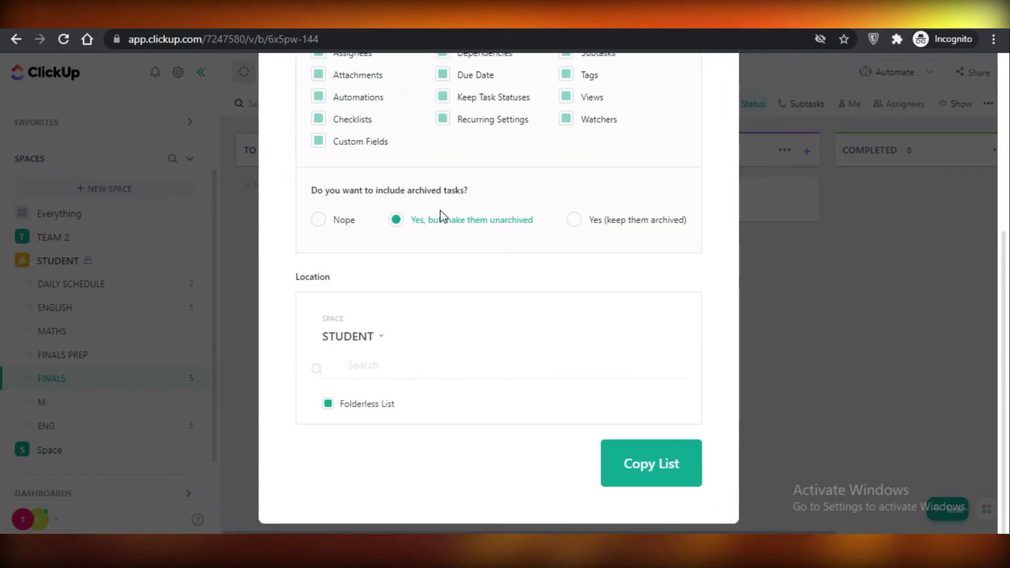
pyautogui.scroll(4, 443, 217)
pyautogui.scroll(2, 447, 248)
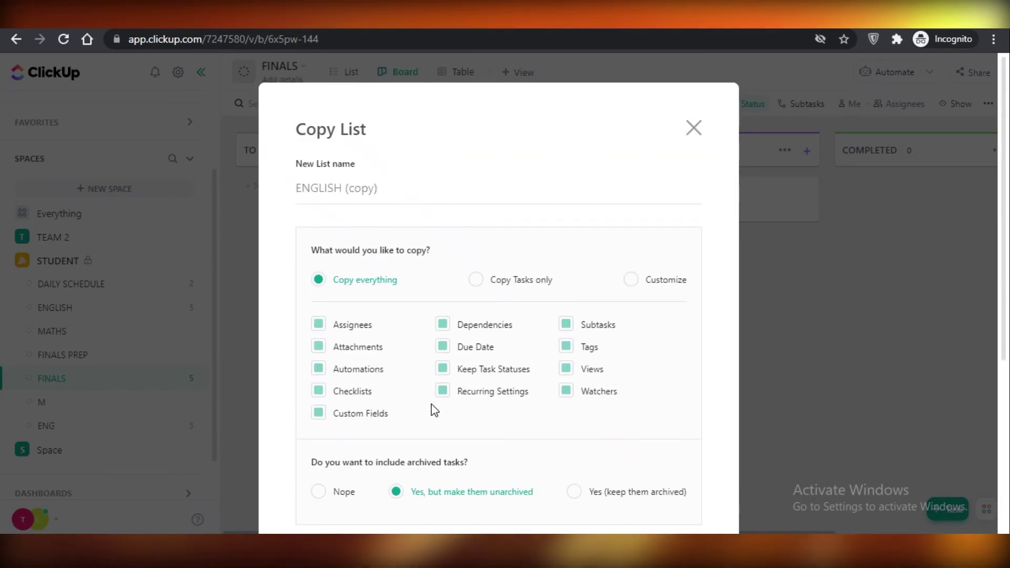
# Customize the copy to exclude dependencies, due date, recurring settings, subtasks, tags, views and watchers, and copy the list as a folderless list in STUDENT
pyautogui.click(449, 395)
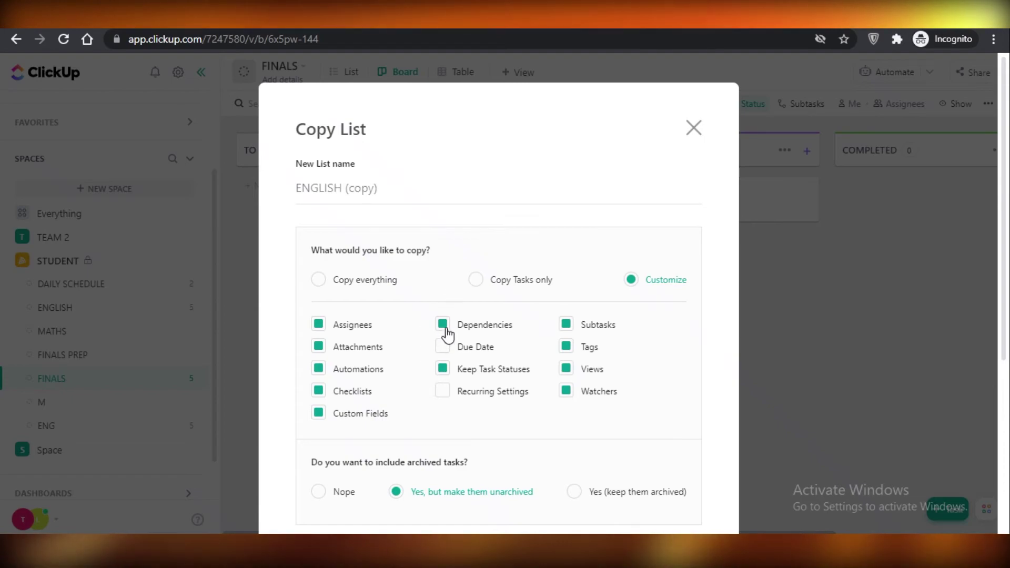
pyautogui.click(566, 391)
pyautogui.click(566, 369)
pyautogui.click(566, 347)
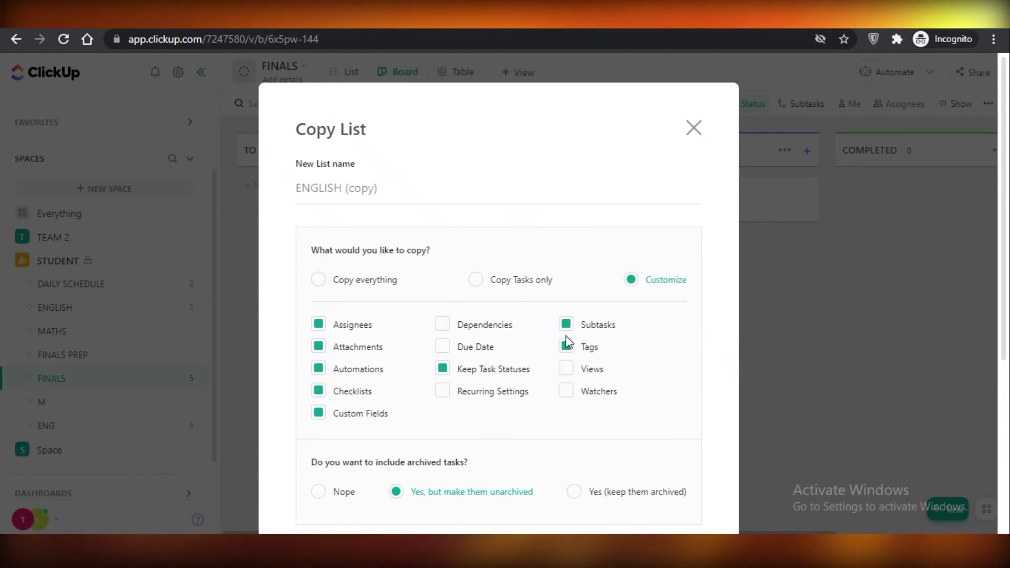
pyautogui.click(566, 325)
pyautogui.scroll(-5, 399, 426)
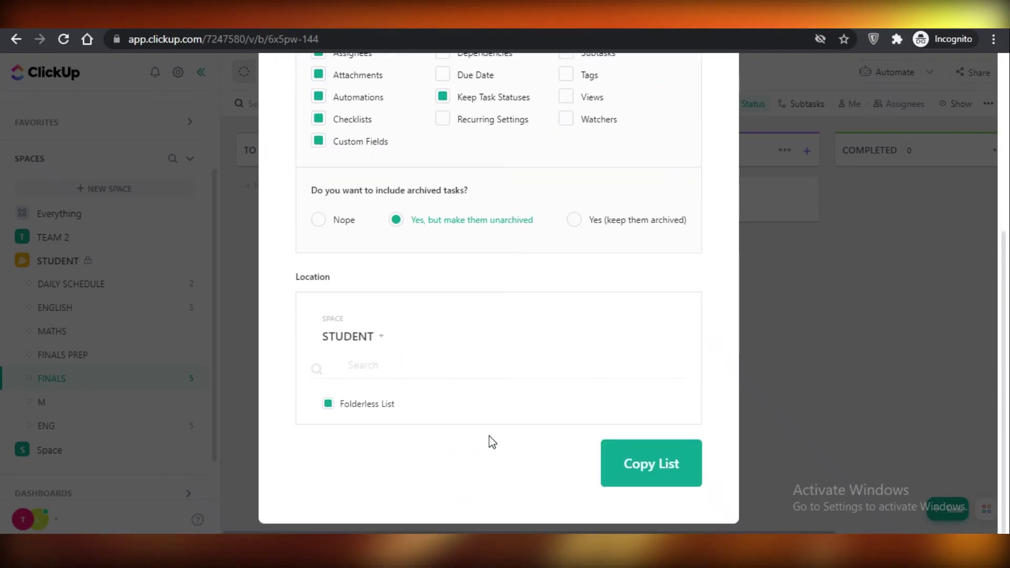
pyautogui.click(647, 464)
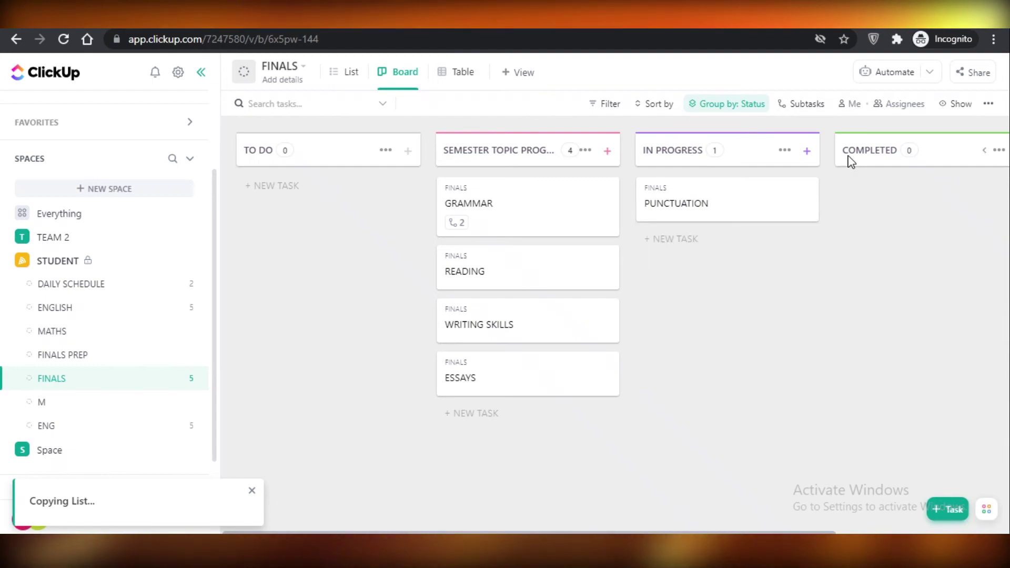
# Rename the COMPLETED status on the FINALS board as REVISED
pyautogui.click(984, 150)
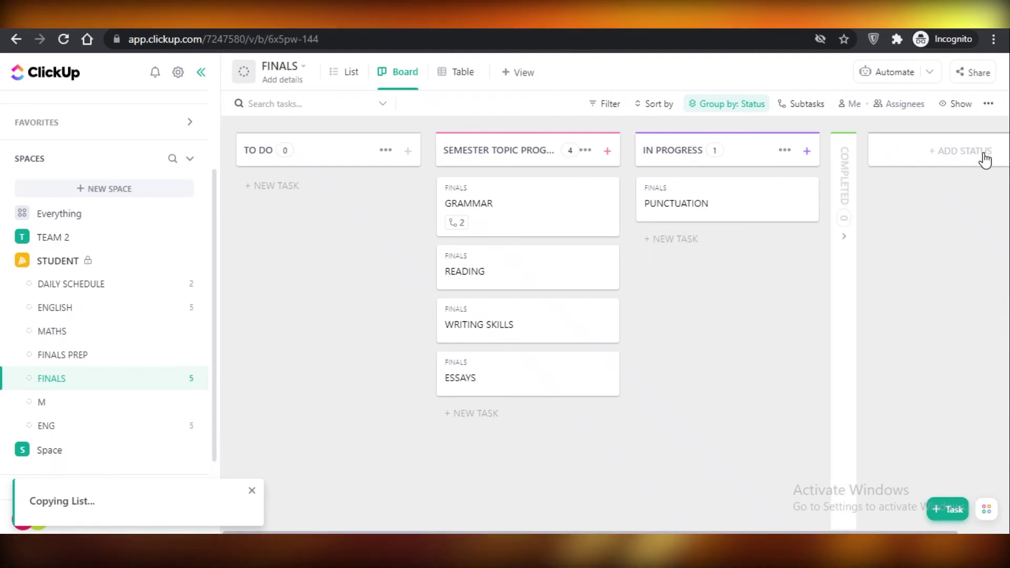
pyautogui.click(841, 237)
pyautogui.hscroll(4, 771, 521)
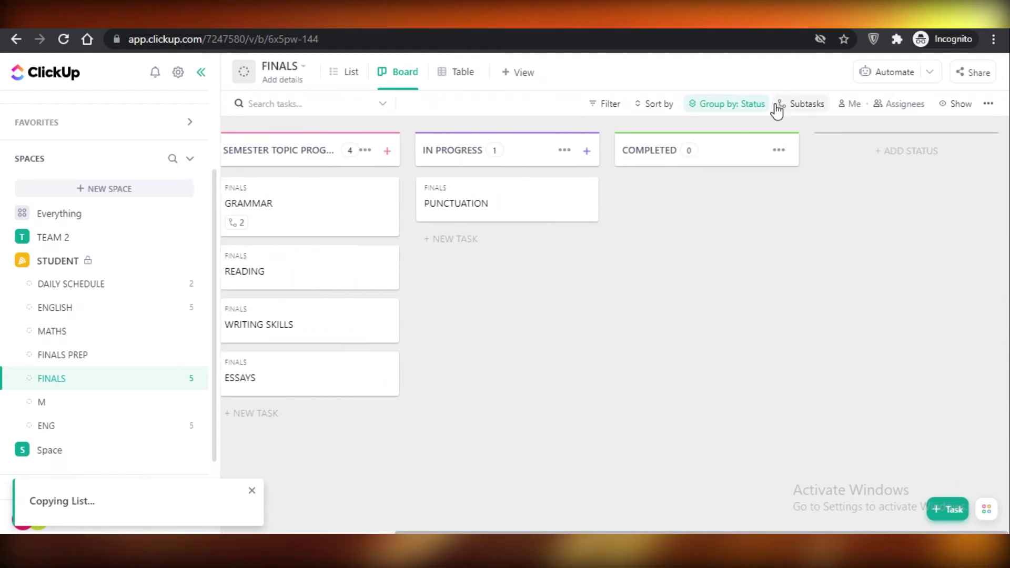
pyautogui.click(779, 150)
pyautogui.click(800, 177)
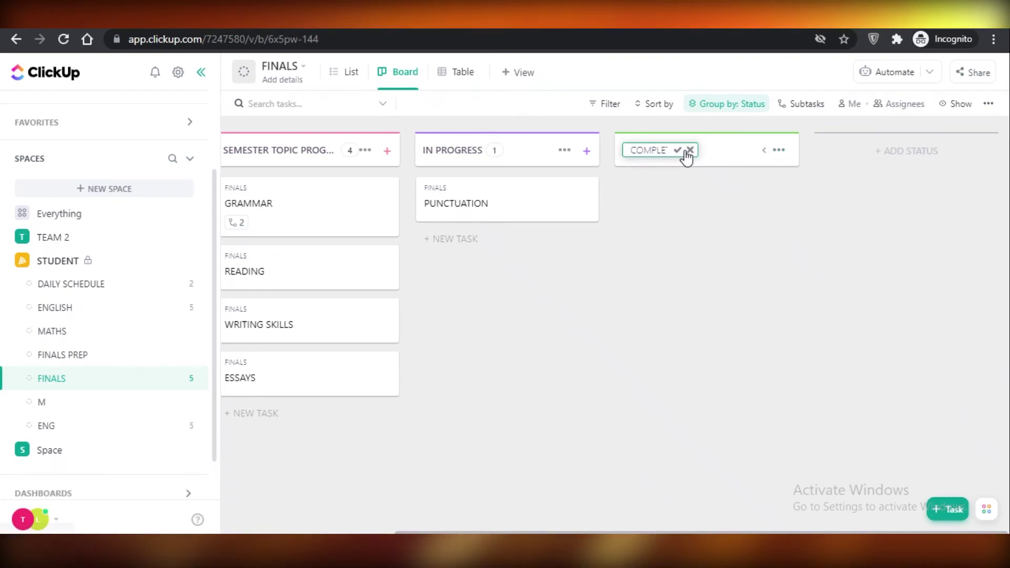
pyautogui.write('REVISED')
pyautogui.press('Return')
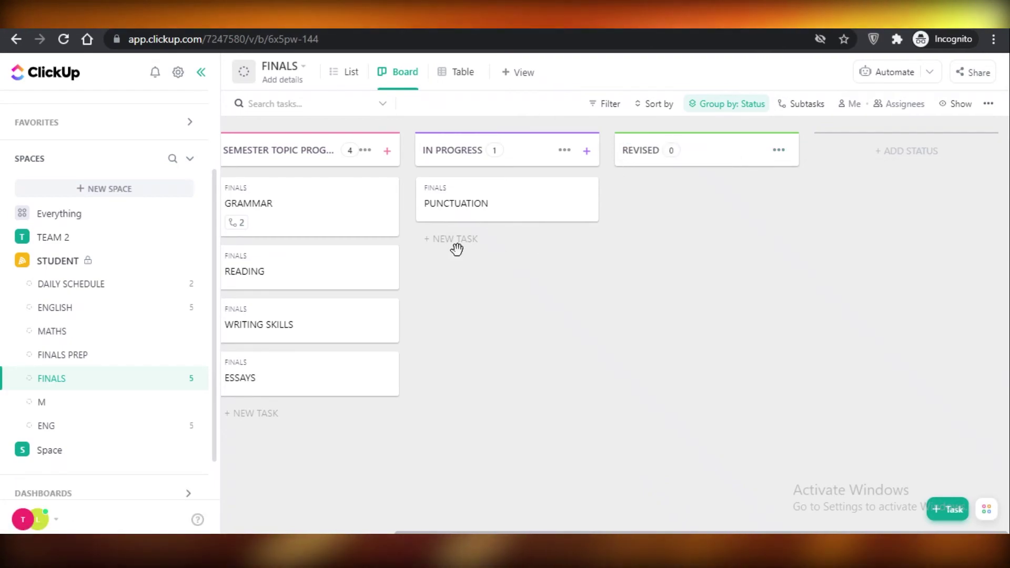
# Move the PUNCTUATION task from IN PROGRESS to the REVISED status on the FINALS board
pyautogui.moveTo(467, 194); pyautogui.dragTo(712, 210)
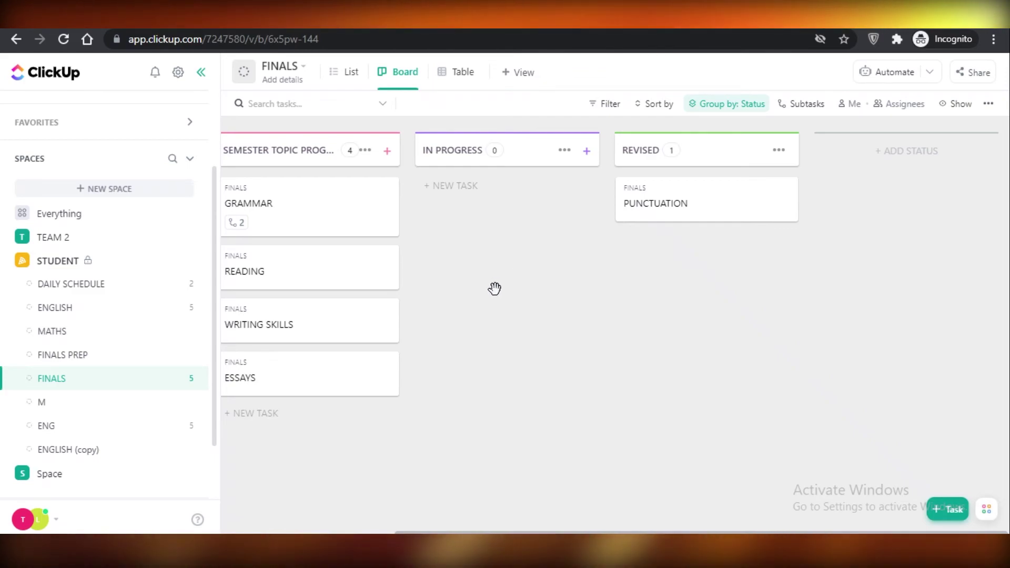
pyautogui.hscroll(-4, 469, 511)
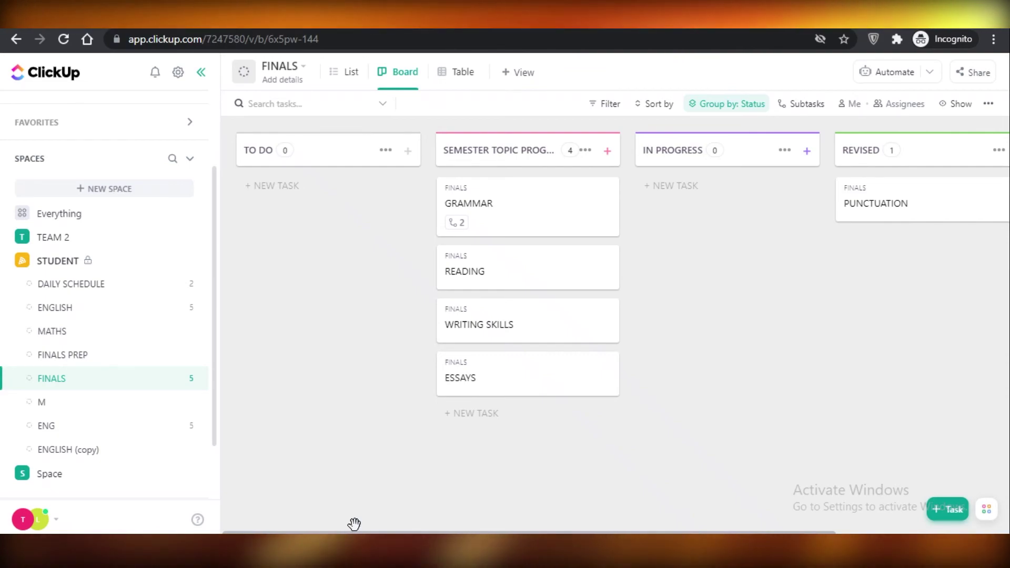
# Create a new dashboard under My dashboards
pyautogui.scroll(-2, 45, 378)
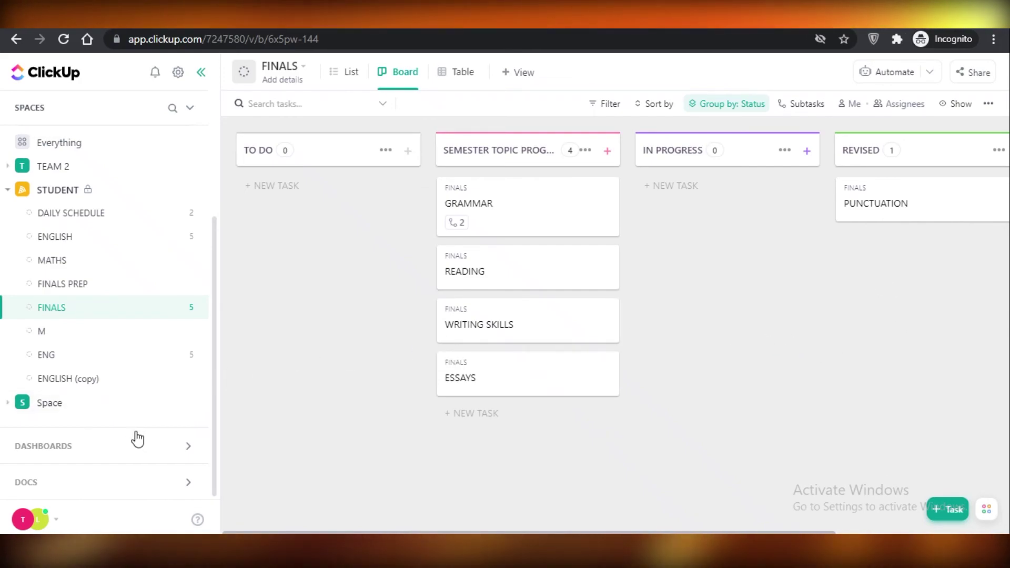
pyautogui.scroll(1, 148, 458)
pyautogui.click(147, 457)
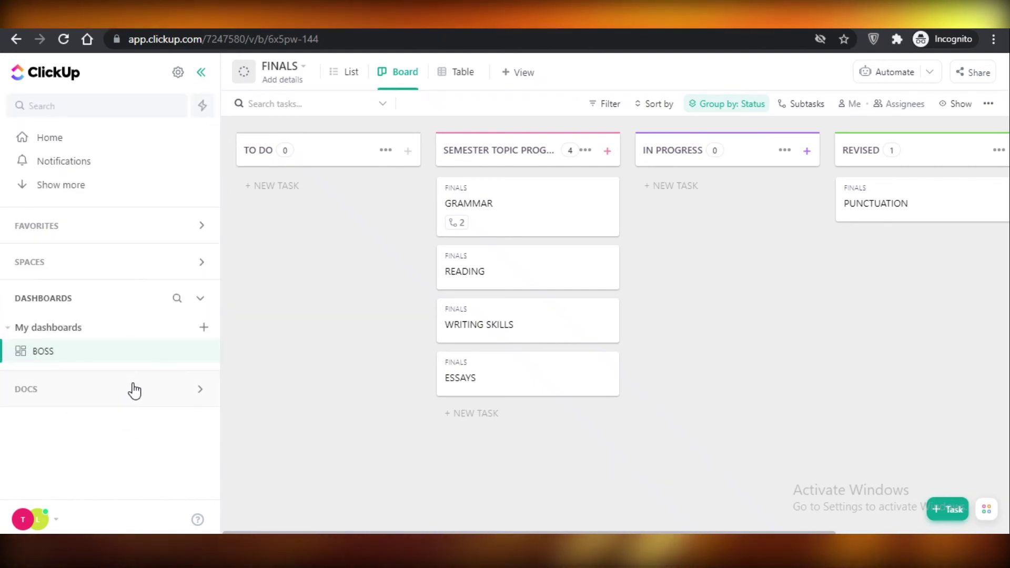
pyautogui.click(214, 329)
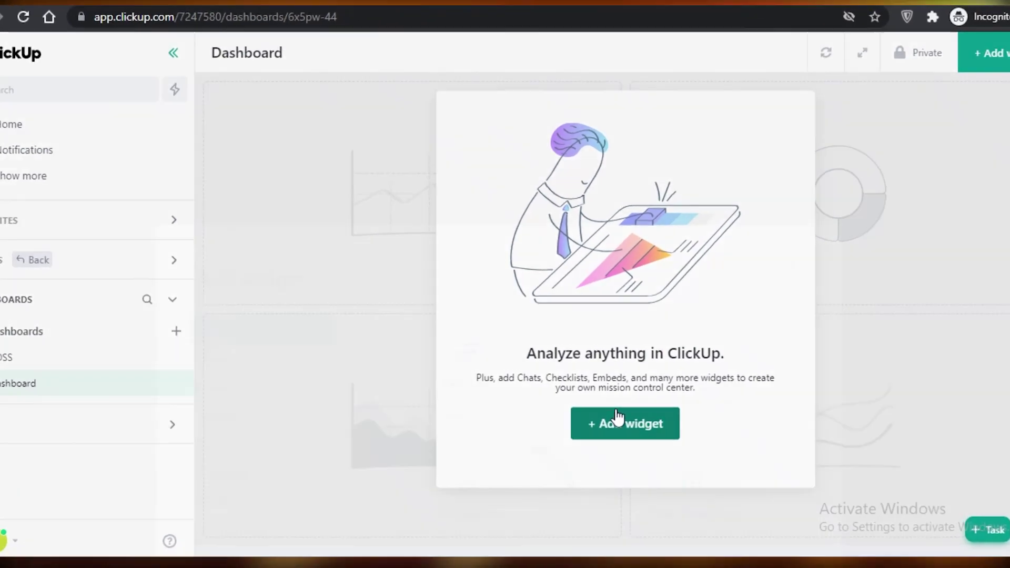
# Browse the Featured, Custom and Sprints widgets that can be added to the new dashboard
pyautogui.click(611, 414)
pyautogui.moveTo(528, 379); pyautogui.dragTo(392, 257)
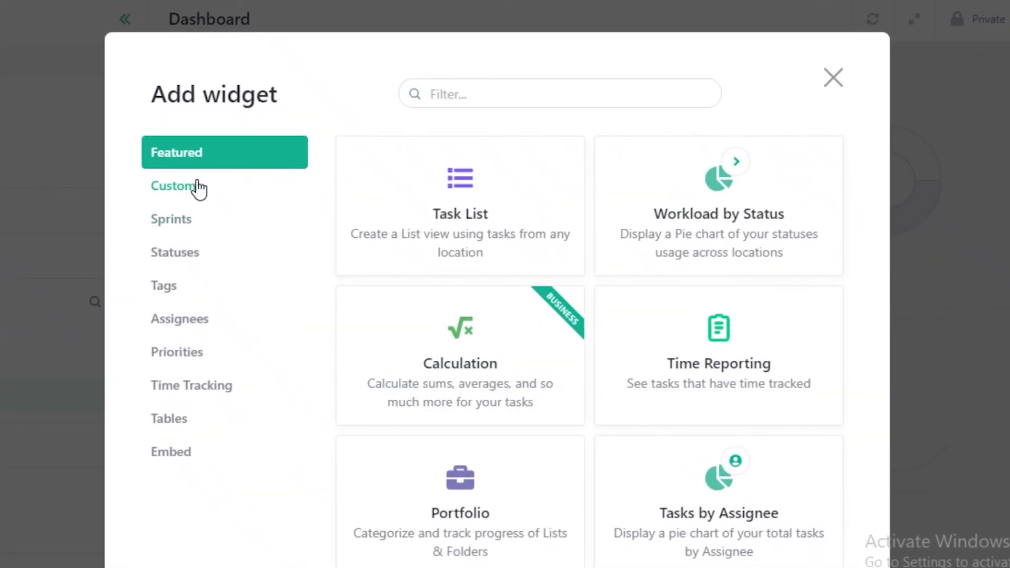
pyautogui.click(198, 188)
pyautogui.scroll(-4, 205, 329)
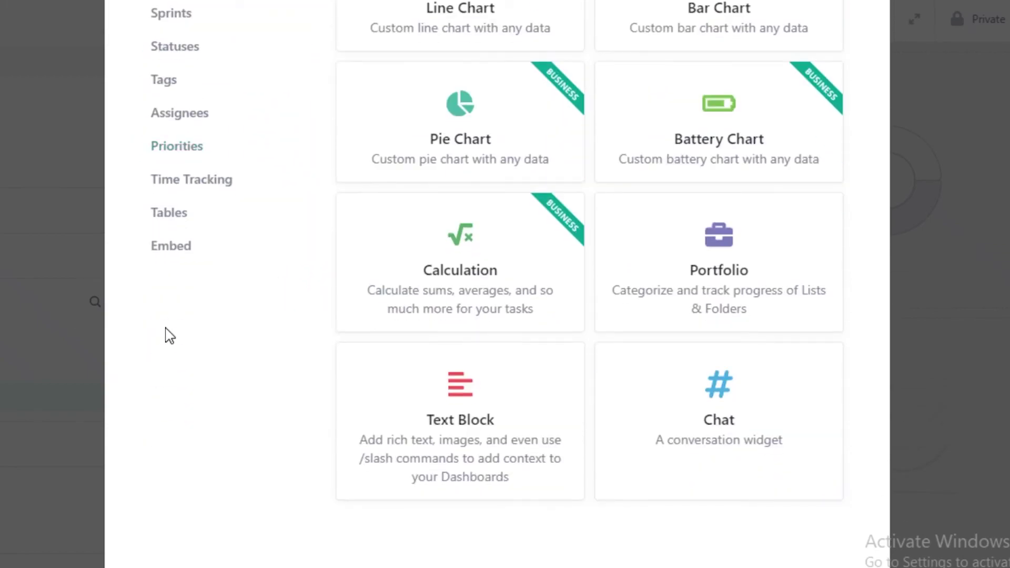
pyautogui.scroll(4, 170, 335)
pyautogui.click(171, 217)
pyautogui.click(177, 153)
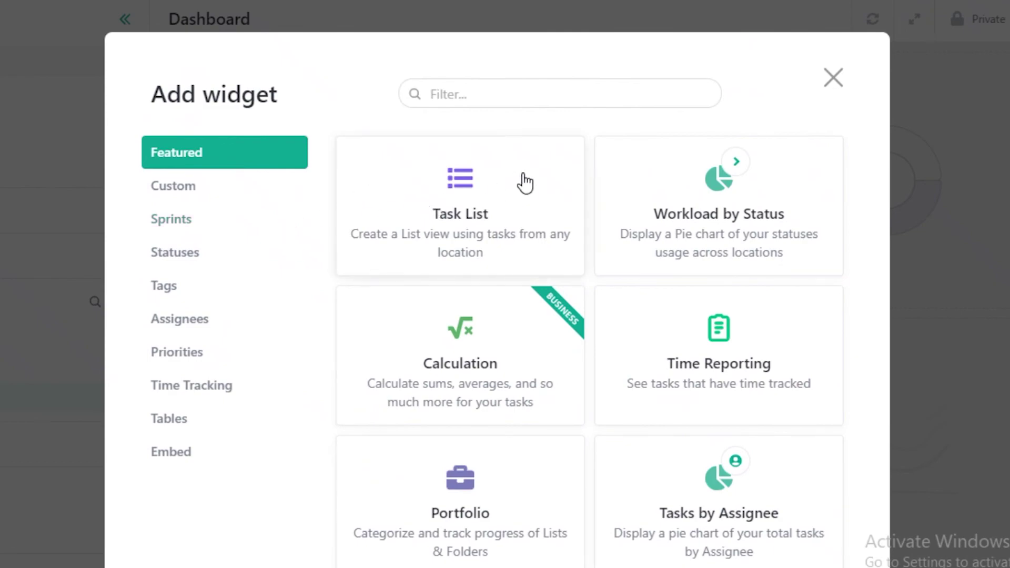
# Start a Task List widget named STUDENT PROGRESS and review its grouping and display options
pyautogui.click(460, 179)
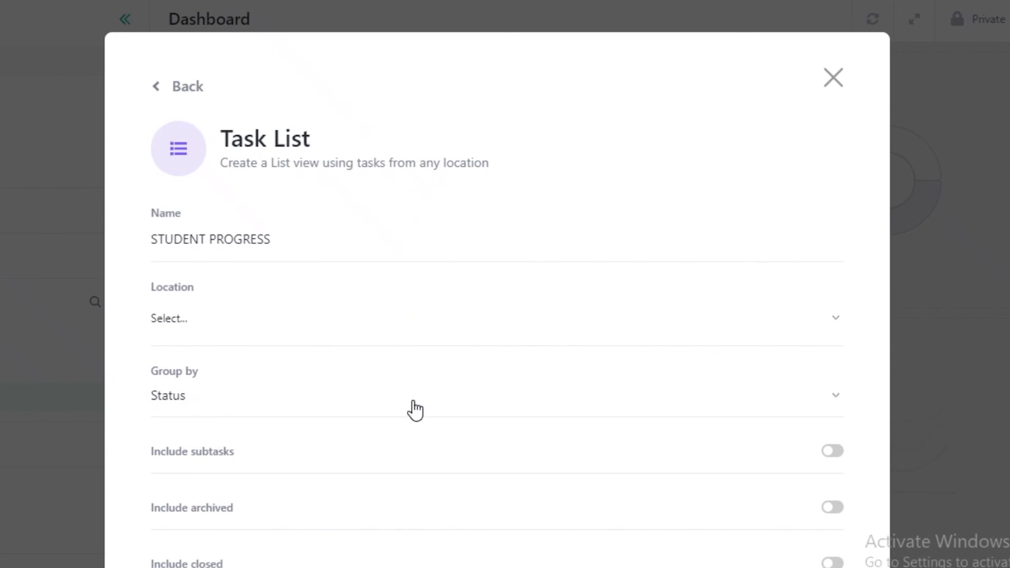
pyautogui.scroll(-5, 156, 429)
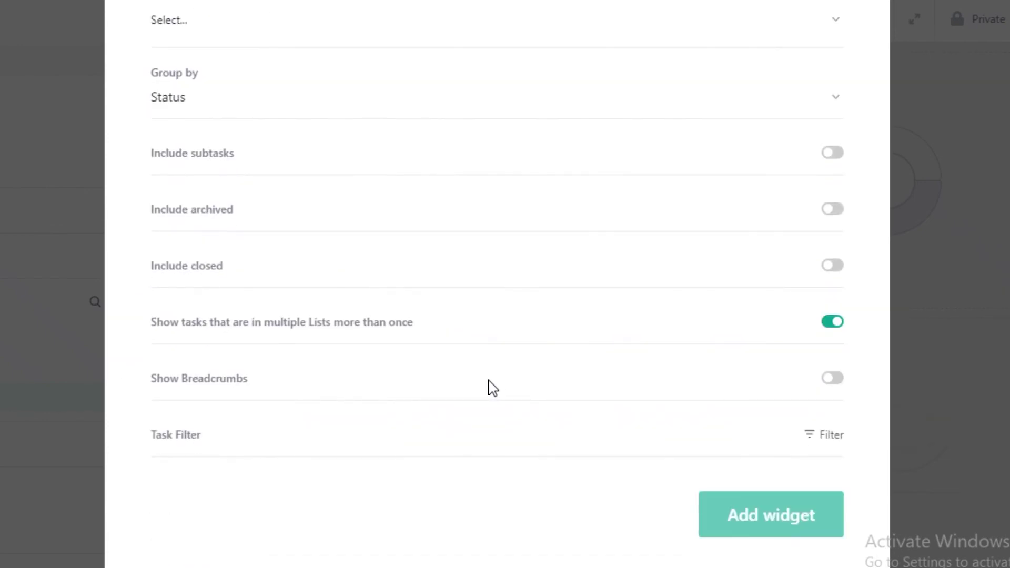
pyautogui.scroll(2, 213, 223)
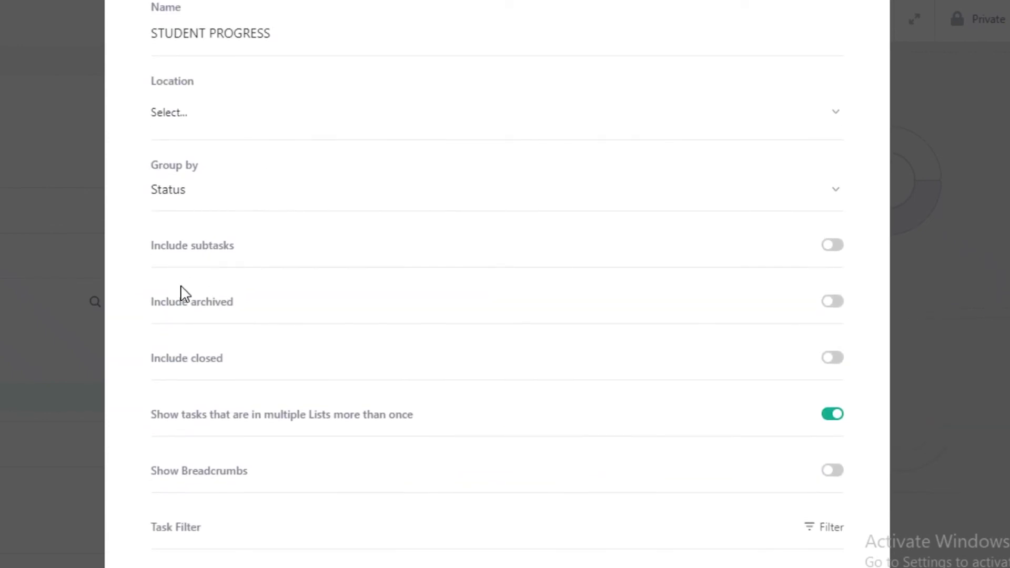
pyautogui.scroll(4, 312, 254)
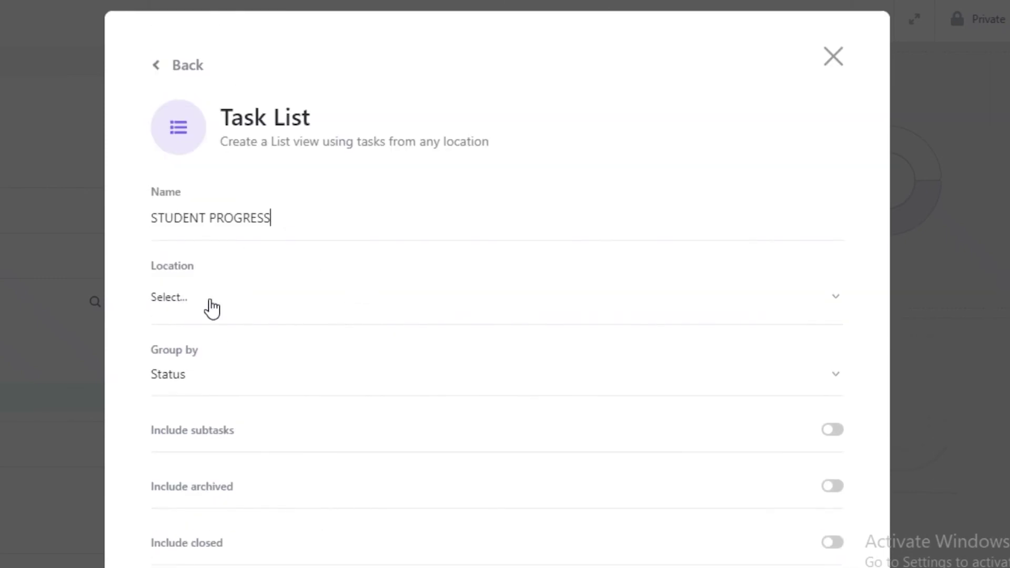
# Set the widget's location to the DAILY SCHEDULE, MATHS and FINALS PREP lists of the STUDENT space and add it to the dashboard
pyautogui.click(187, 307)
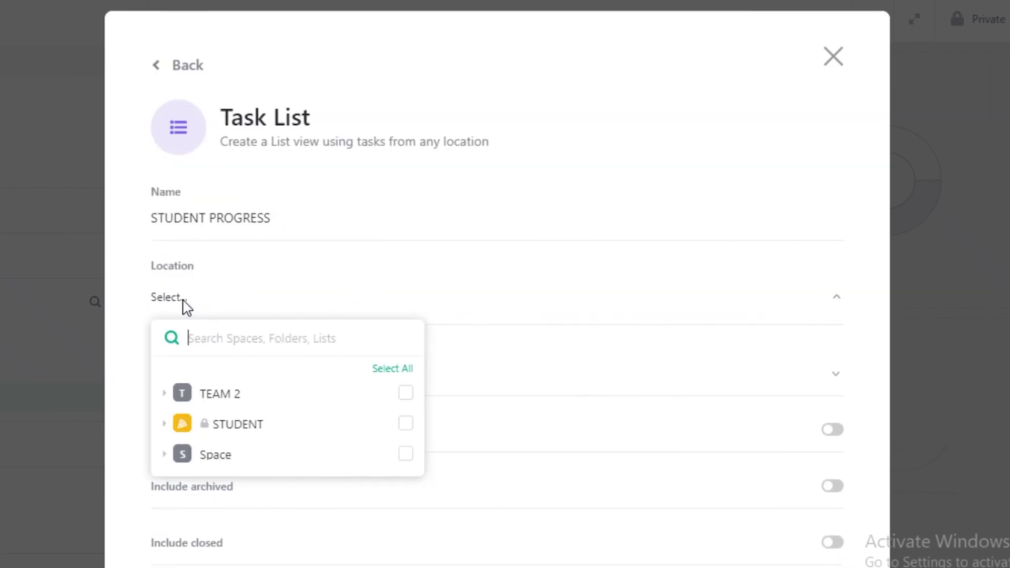
pyautogui.click(277, 425)
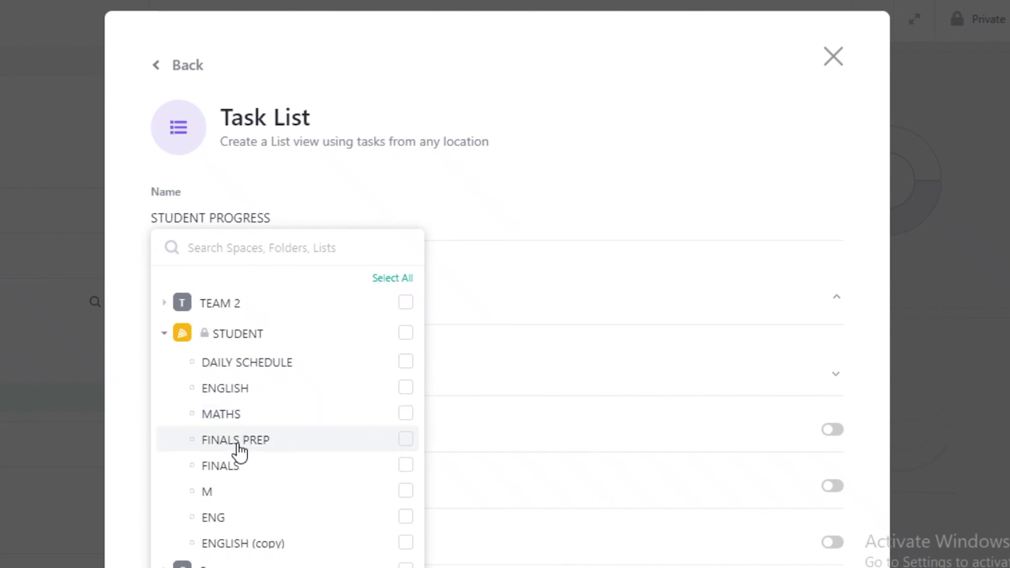
pyautogui.click(276, 367)
pyautogui.click(273, 366)
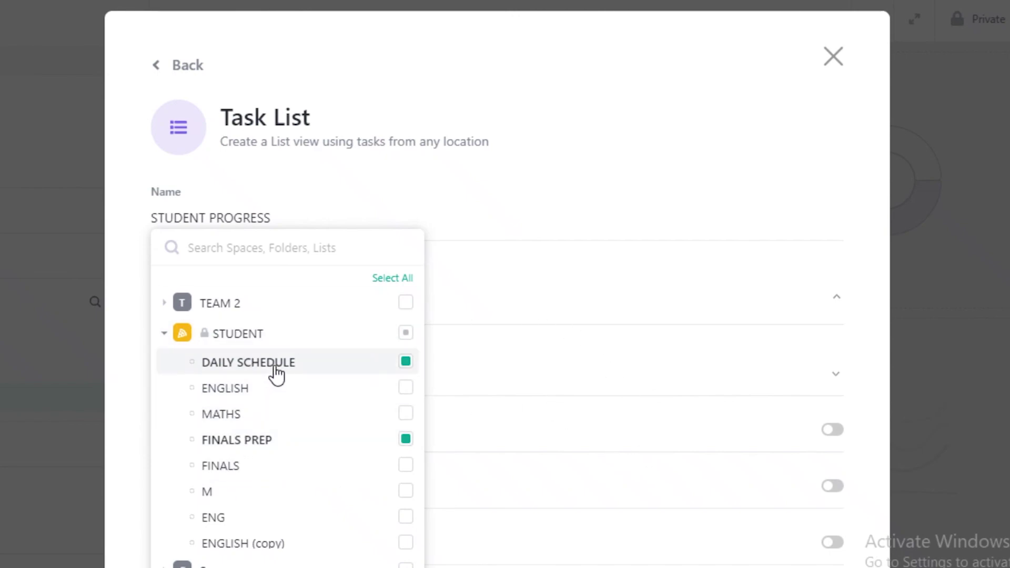
pyautogui.click(206, 418)
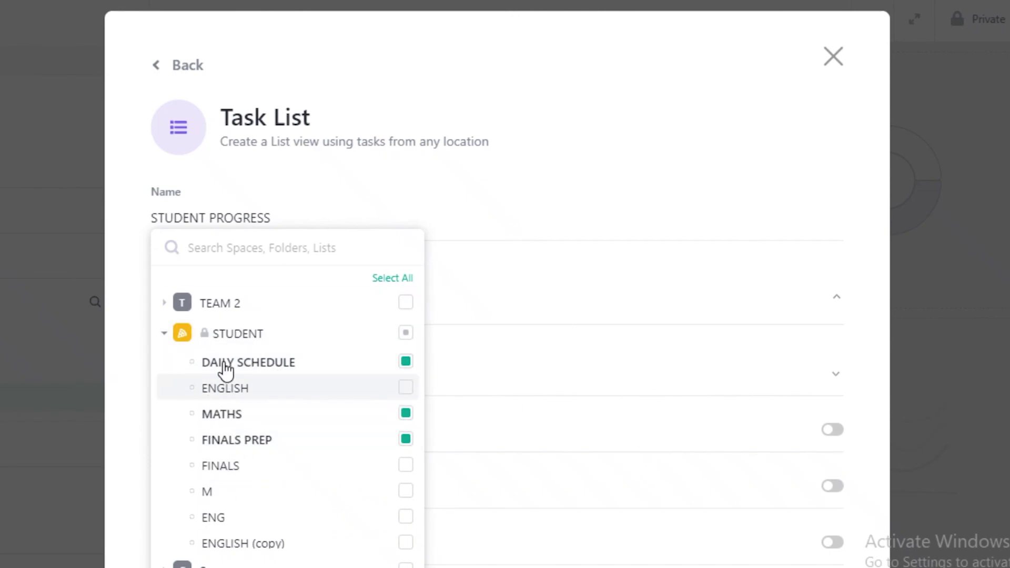
pyautogui.click(592, 176)
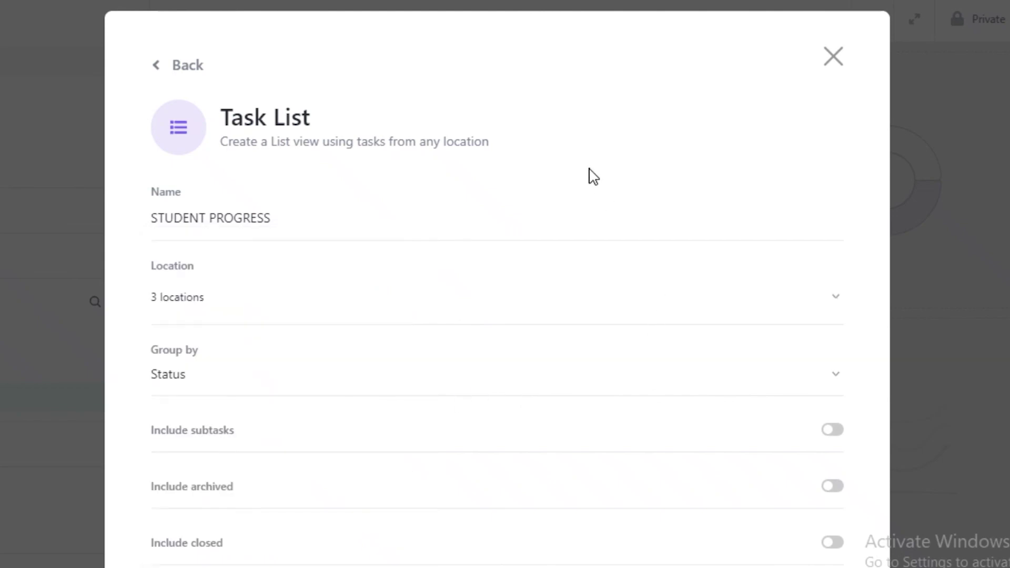
pyautogui.scroll(-5, 93, 410)
pyautogui.click(738, 531)
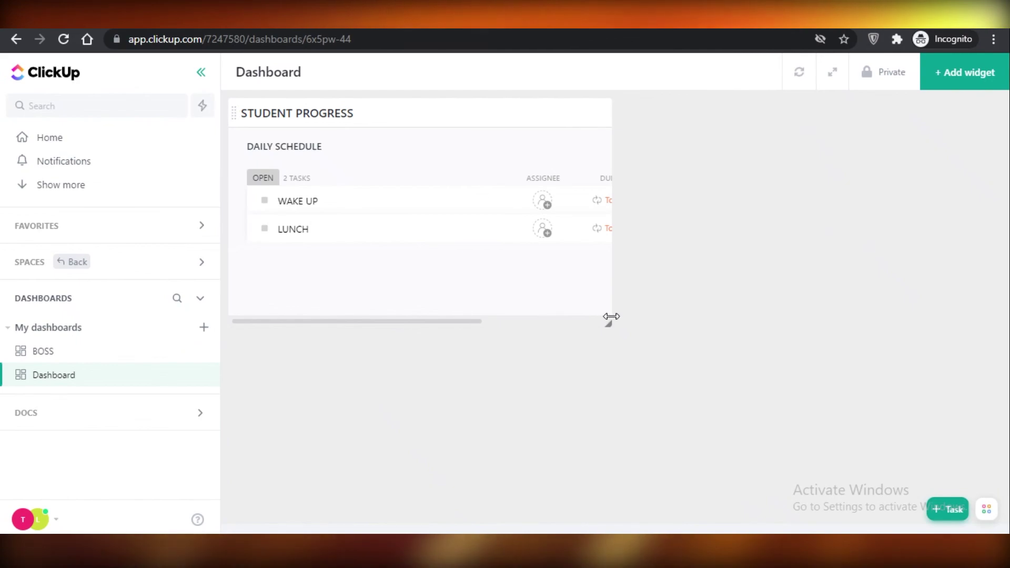
# Enlarge the STUDENT PROGRESS widget to cover most of the dashboard's width and height
pyautogui.moveTo(613, 318); pyautogui.dragTo(1005, 470)
pyautogui.moveTo(902, 483); pyautogui.dragTo(902, 483)
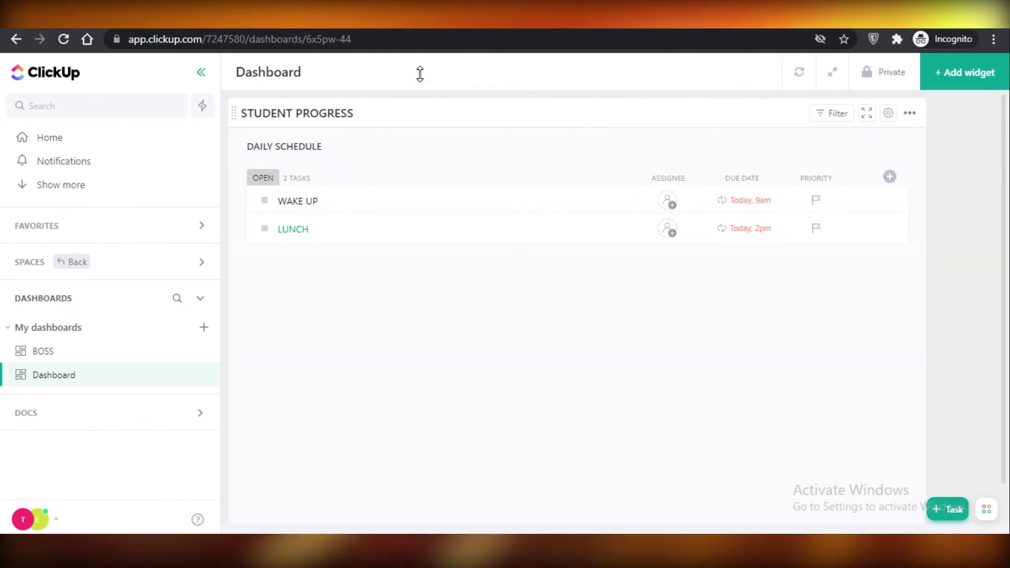